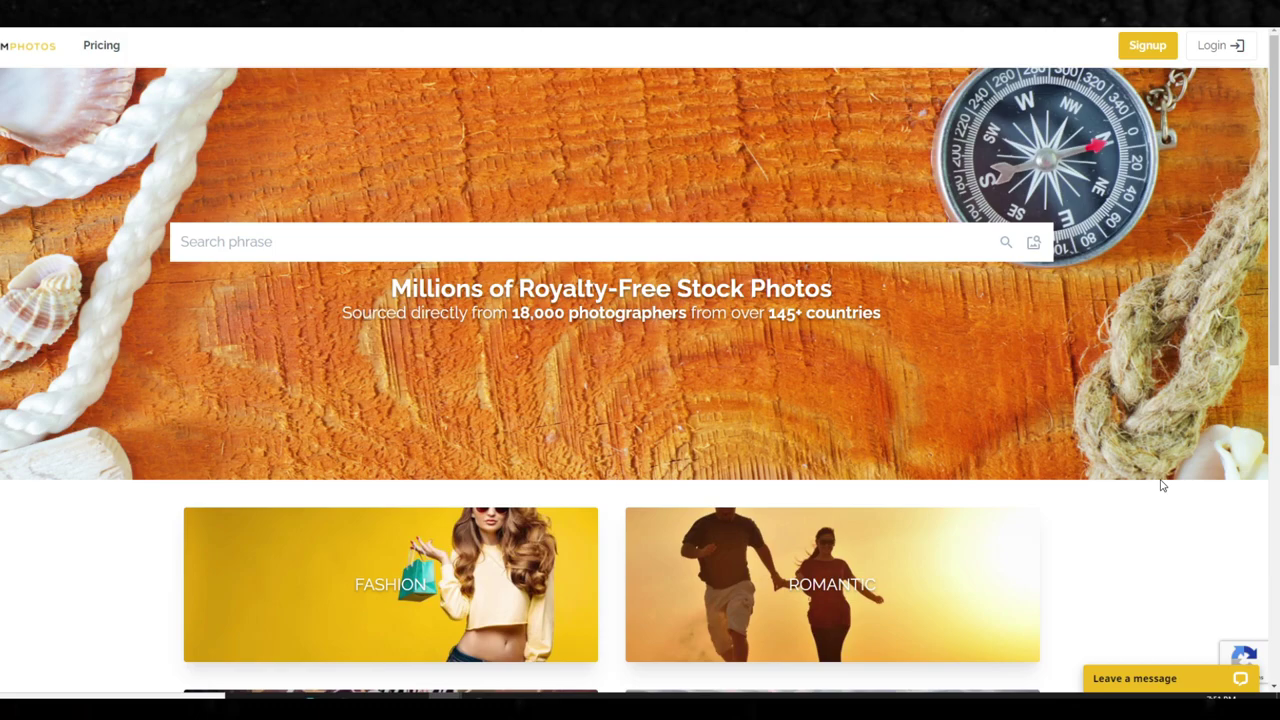
Step: Search the Unlimphotos stock library for 'wolf'
scroll(251, 214, "down", 6)
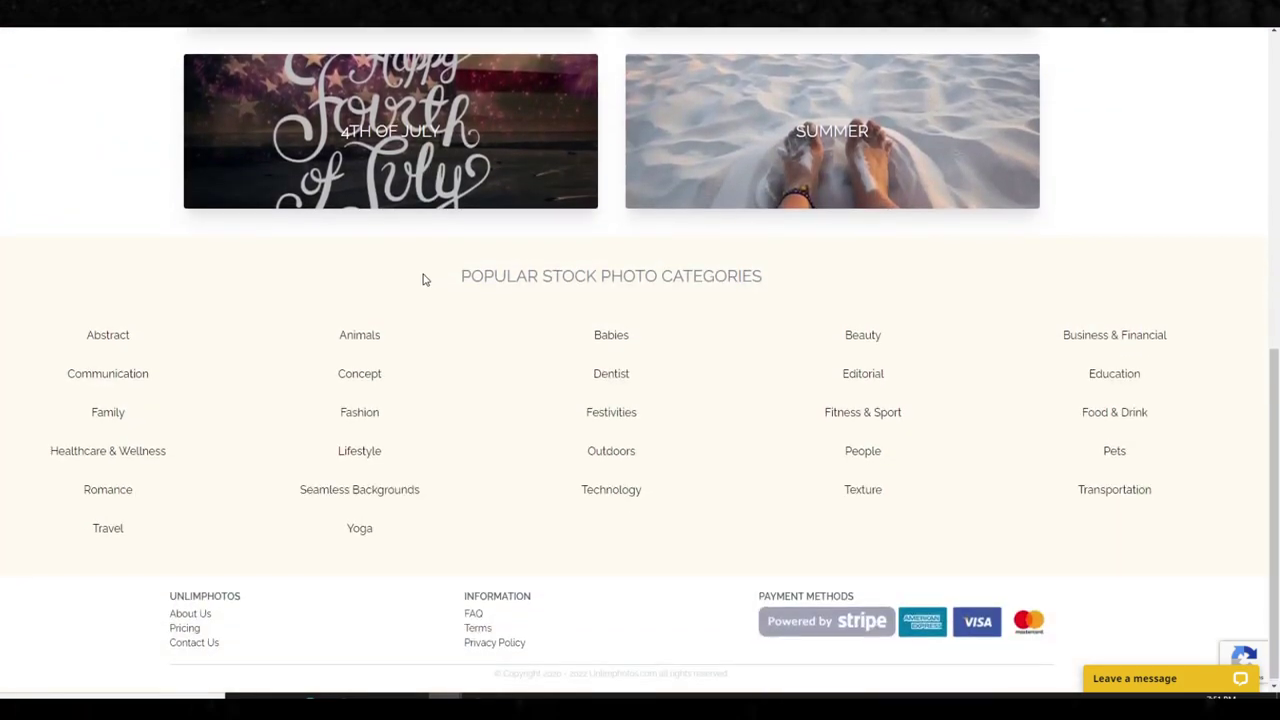
scroll(422, 279, "up", 6)
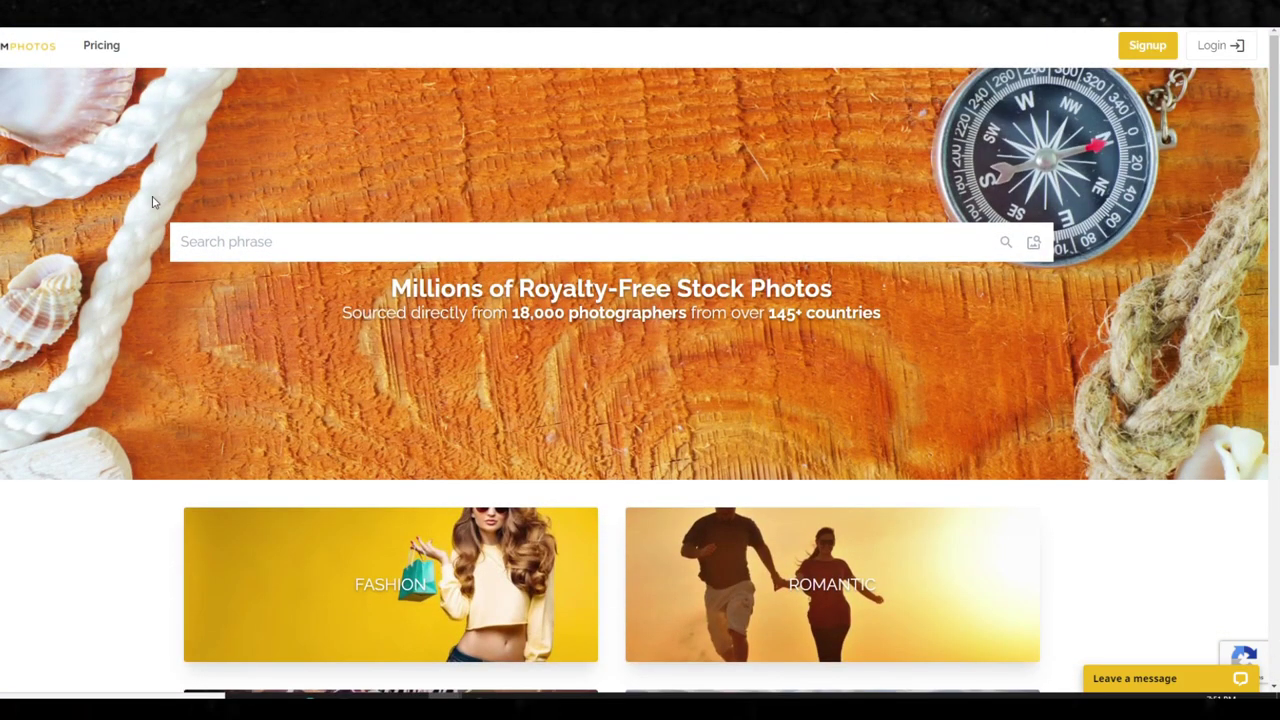
left_click(356, 246)
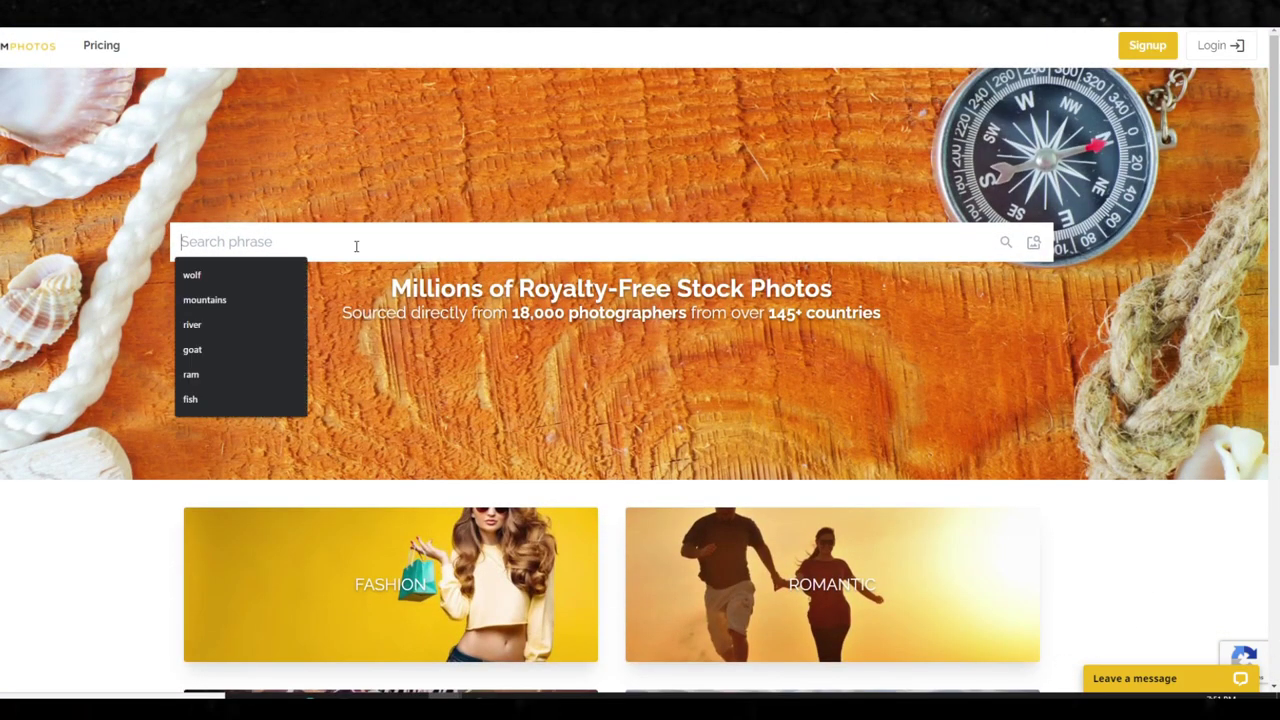
type("whale")
key("BackSpace")
key("BackSpace")
key("BackSpace")
key("BackSpace")
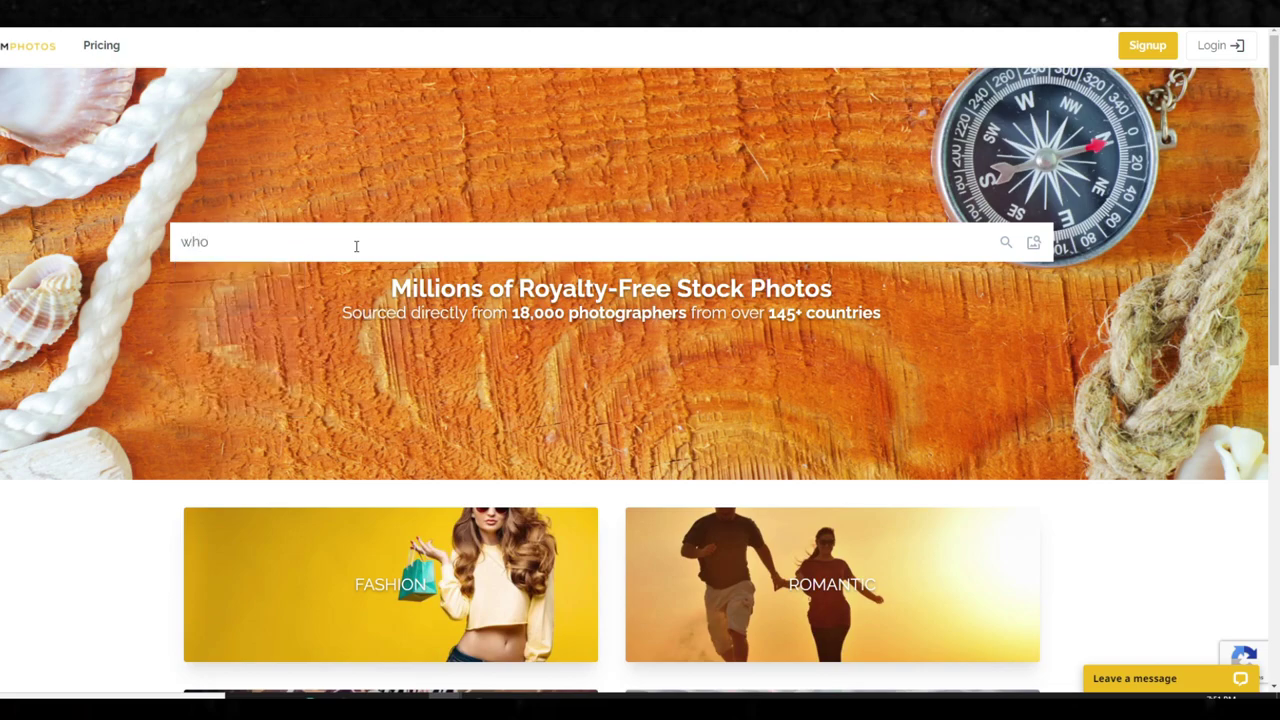
type("olf")
key("Return")
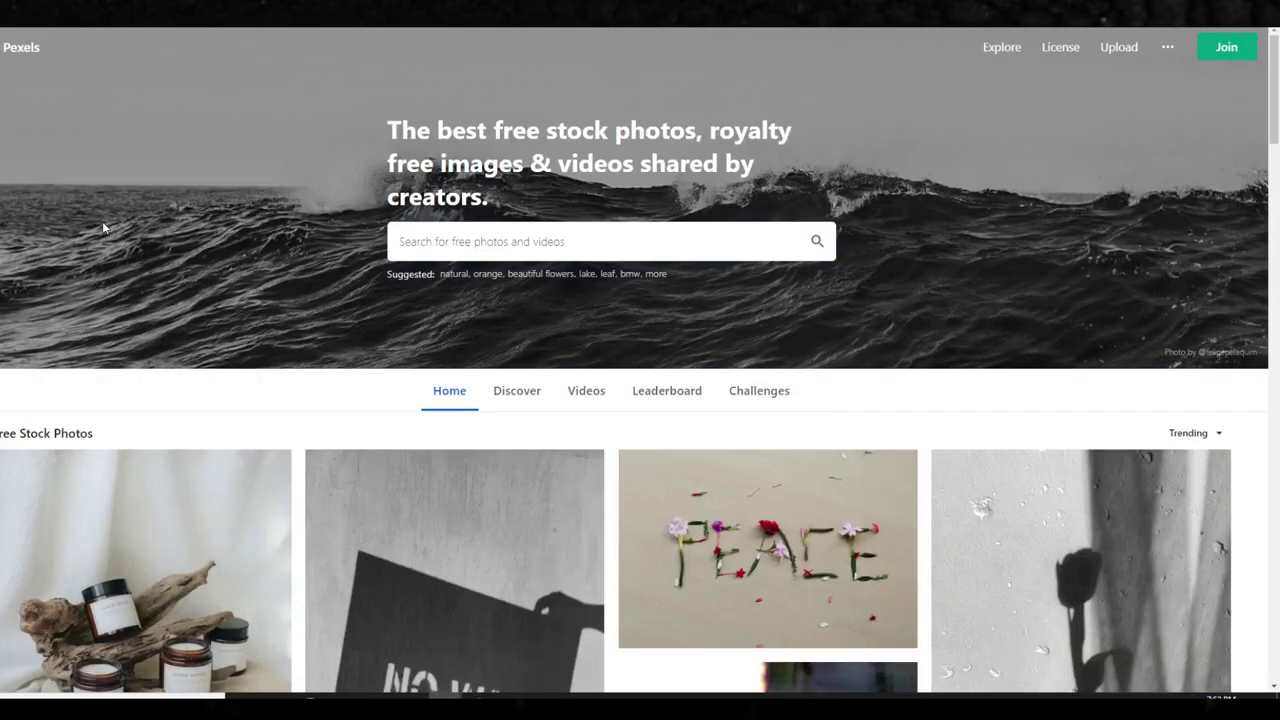
Step: Scroll down the Pexels free photo grid and back up to the top
scroll(450, 400, "down", 9)
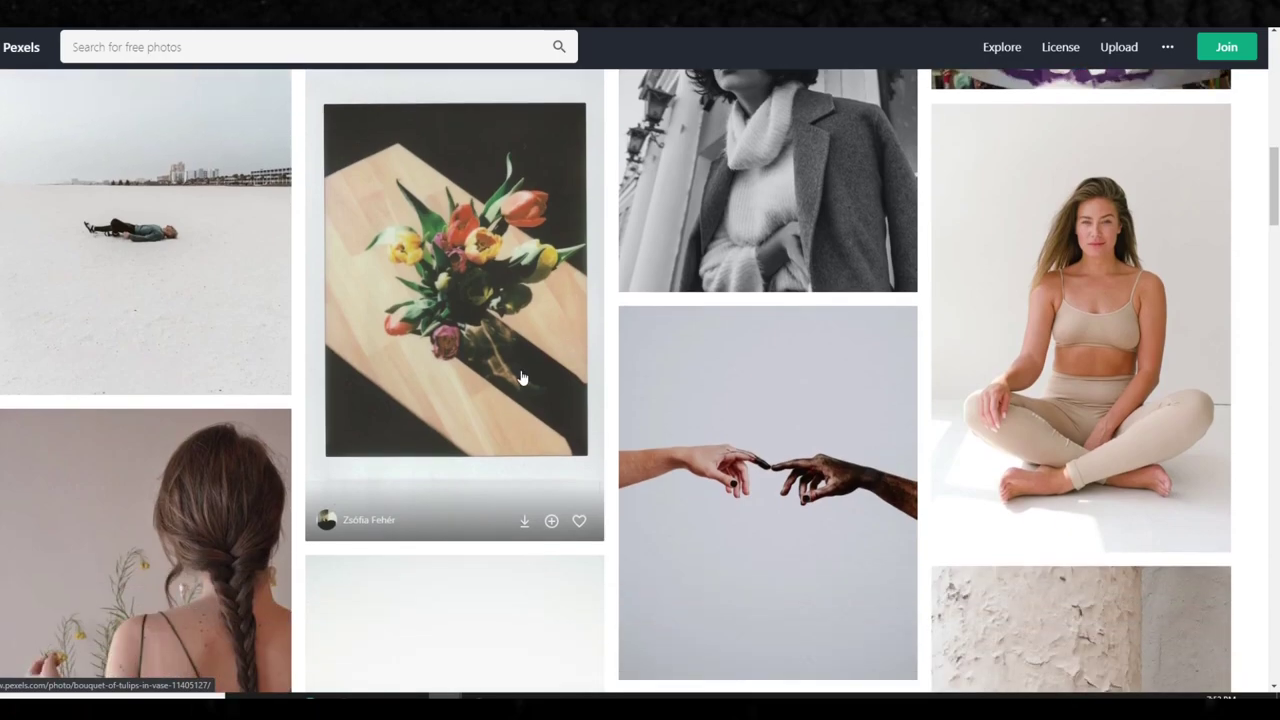
scroll(501, 365, "up", 4)
scroll(446, 334, "up", 3)
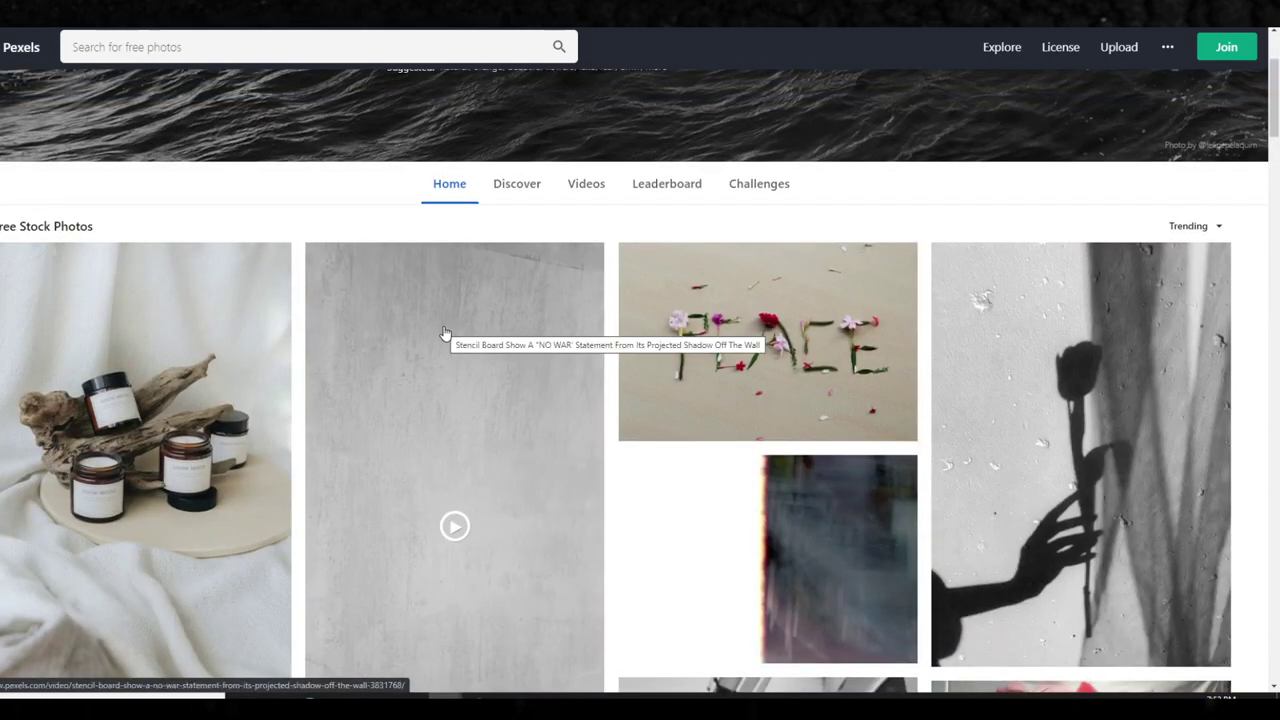
scroll(443, 325, "up", 2)
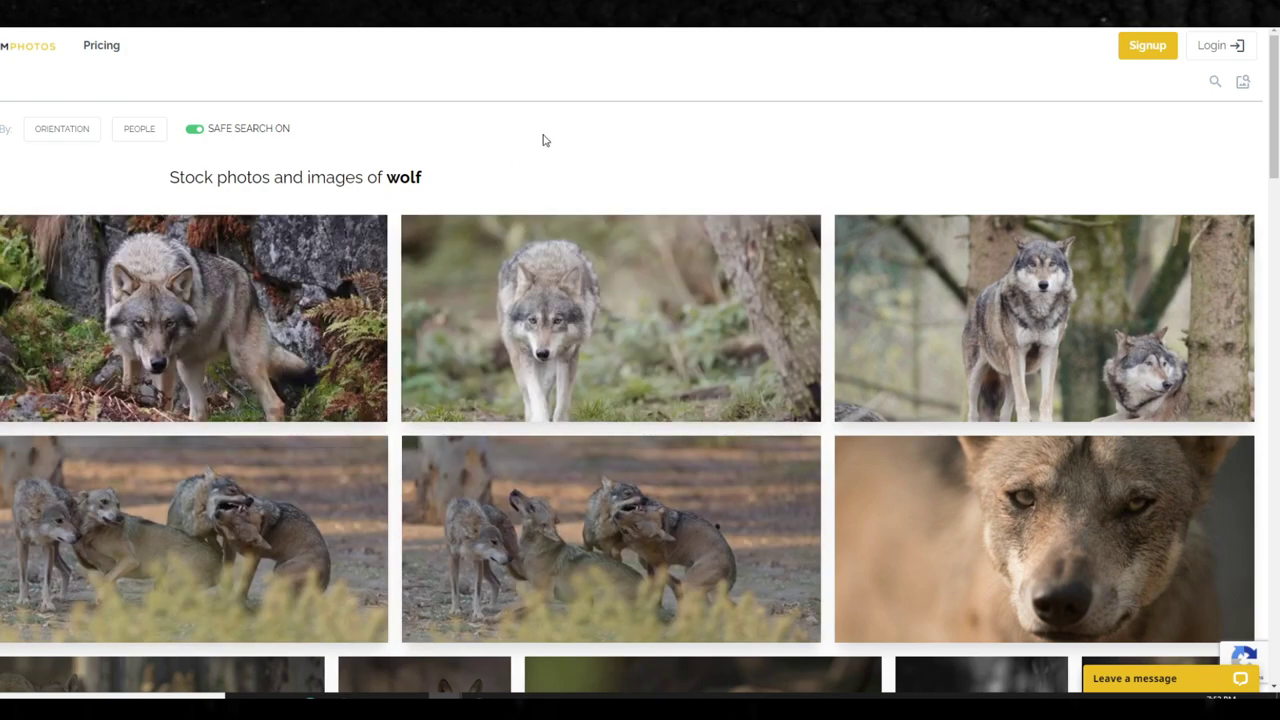
Step: Open the Unlimphotos Pricing page and briefly highlight the Premium Monthly price
scroll(320, 417, "down", 2)
scroll(508, 263, "up", 2)
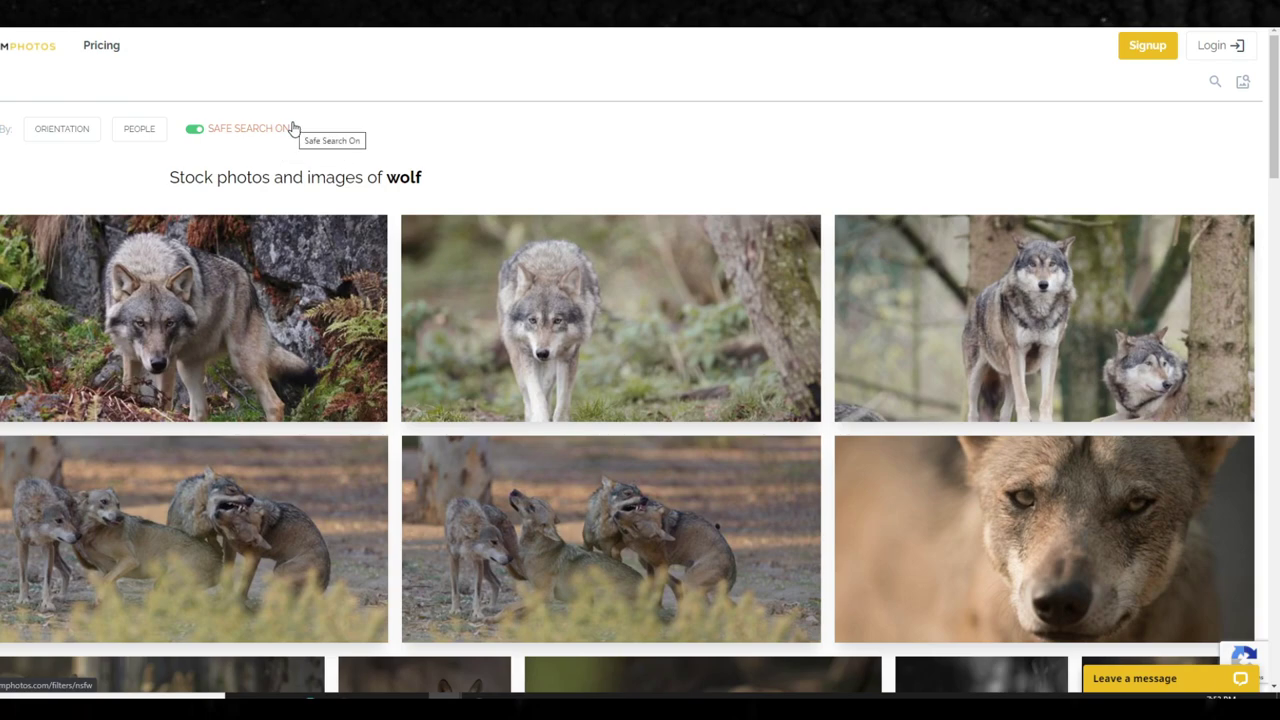
left_click(110, 47)
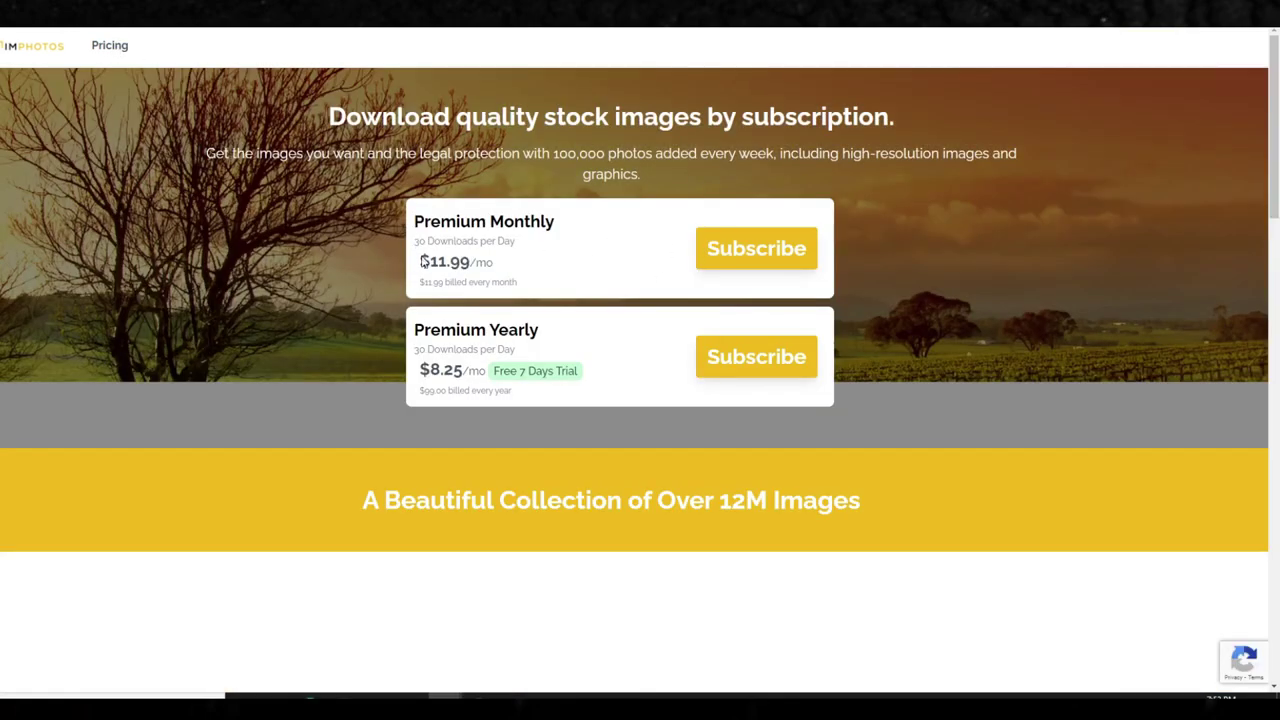
left_click_drag(423, 262, 500, 262)
left_click(508, 262)
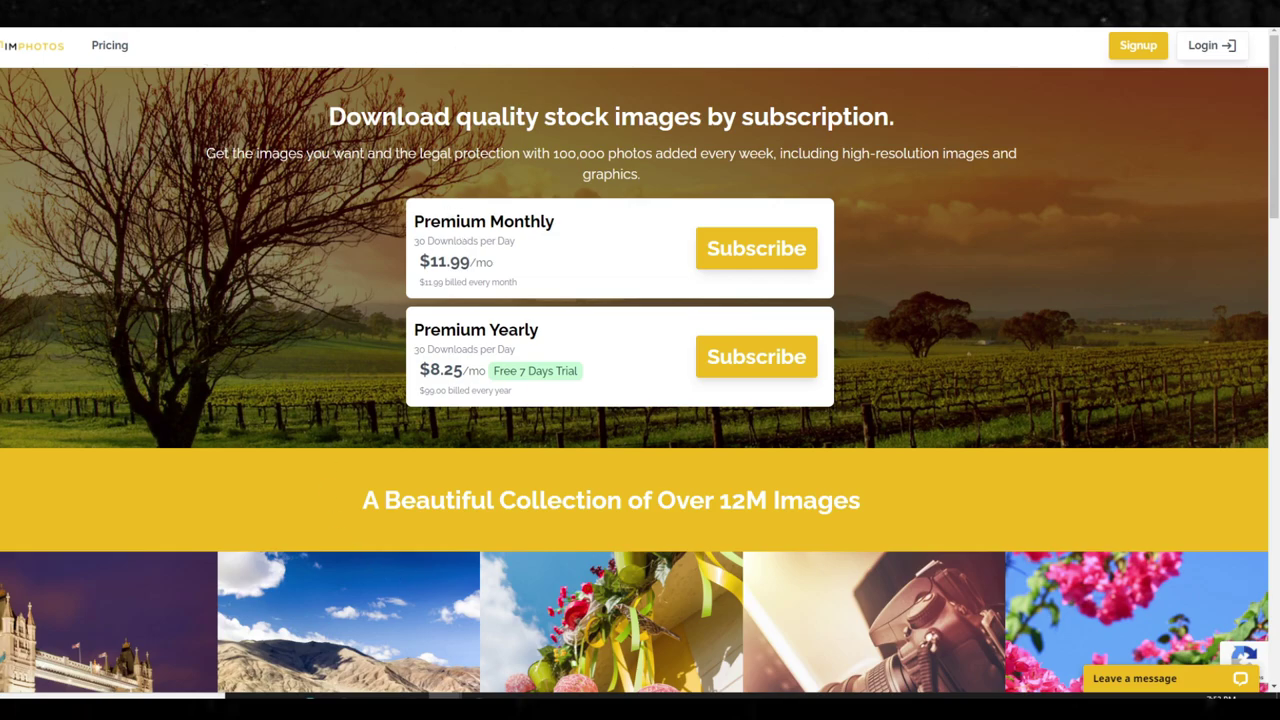
scroll(1091, 316, "down", 4)
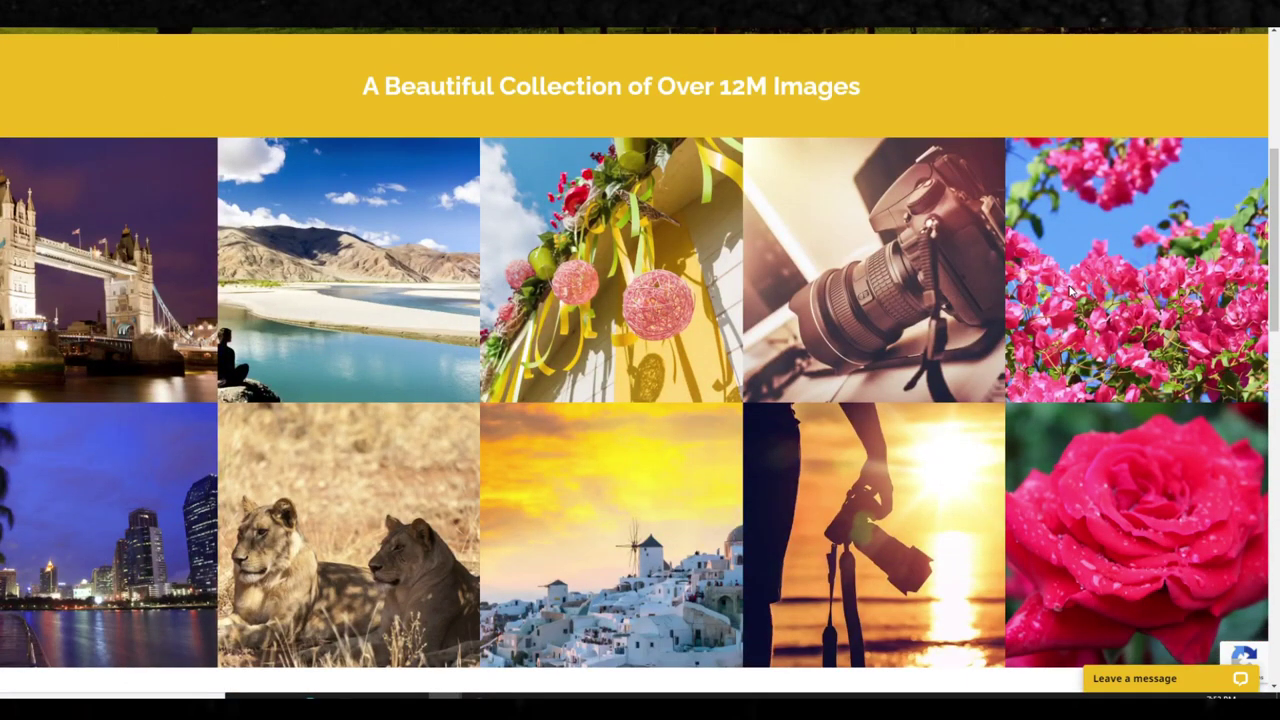
scroll(911, 323, "up", 4)
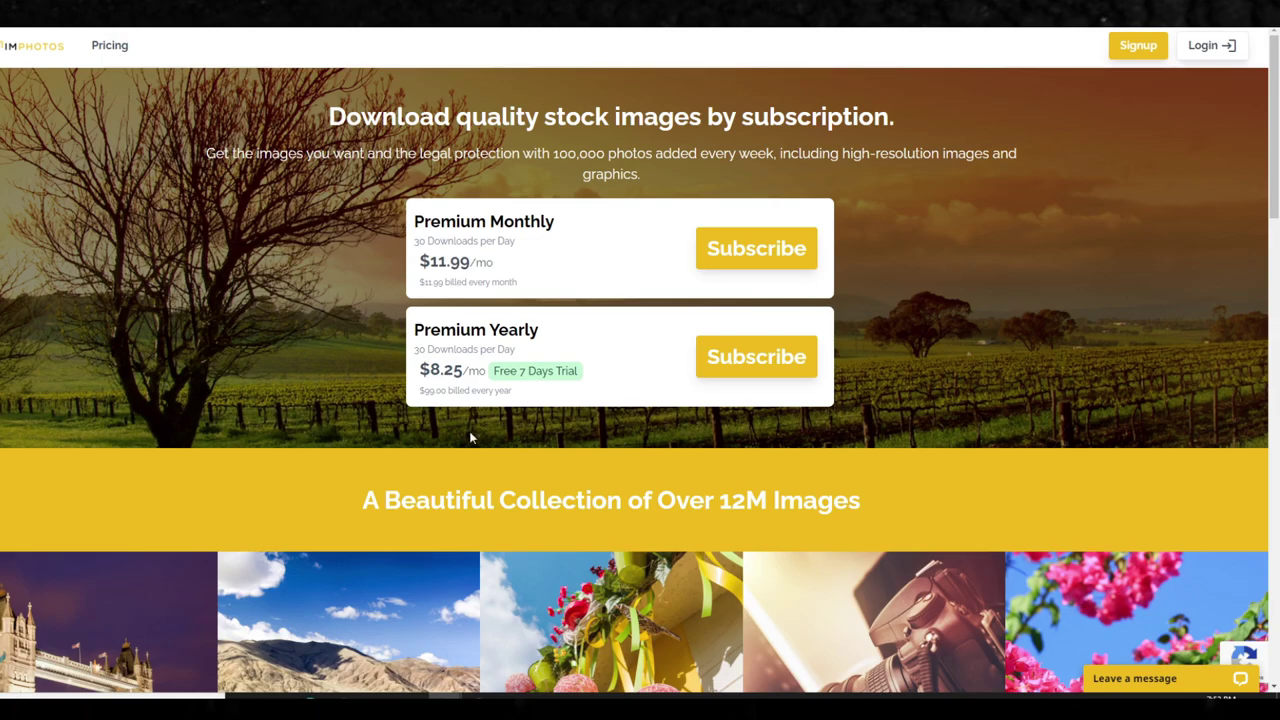
scroll(920, 366, "down", 3)
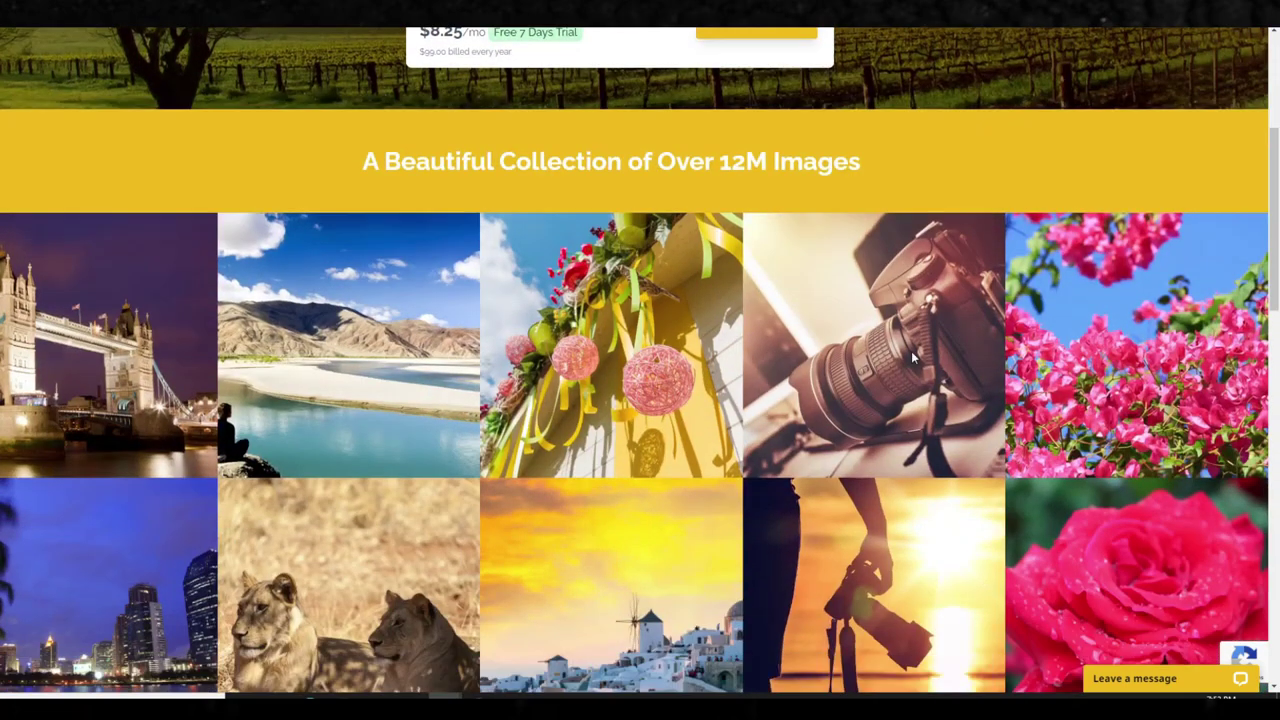
scroll(911, 351, "up", 4)
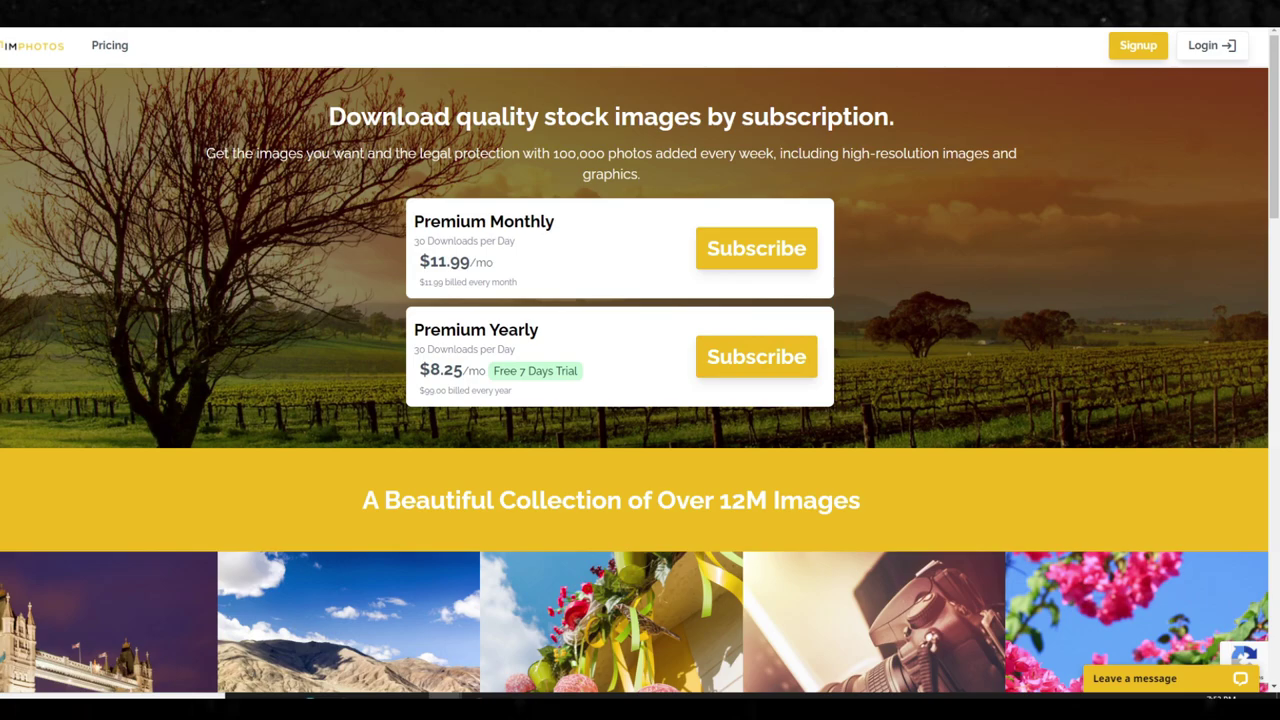
Step: Exit full screen and close the incognito Unlimphotos pricing window
key("F11")
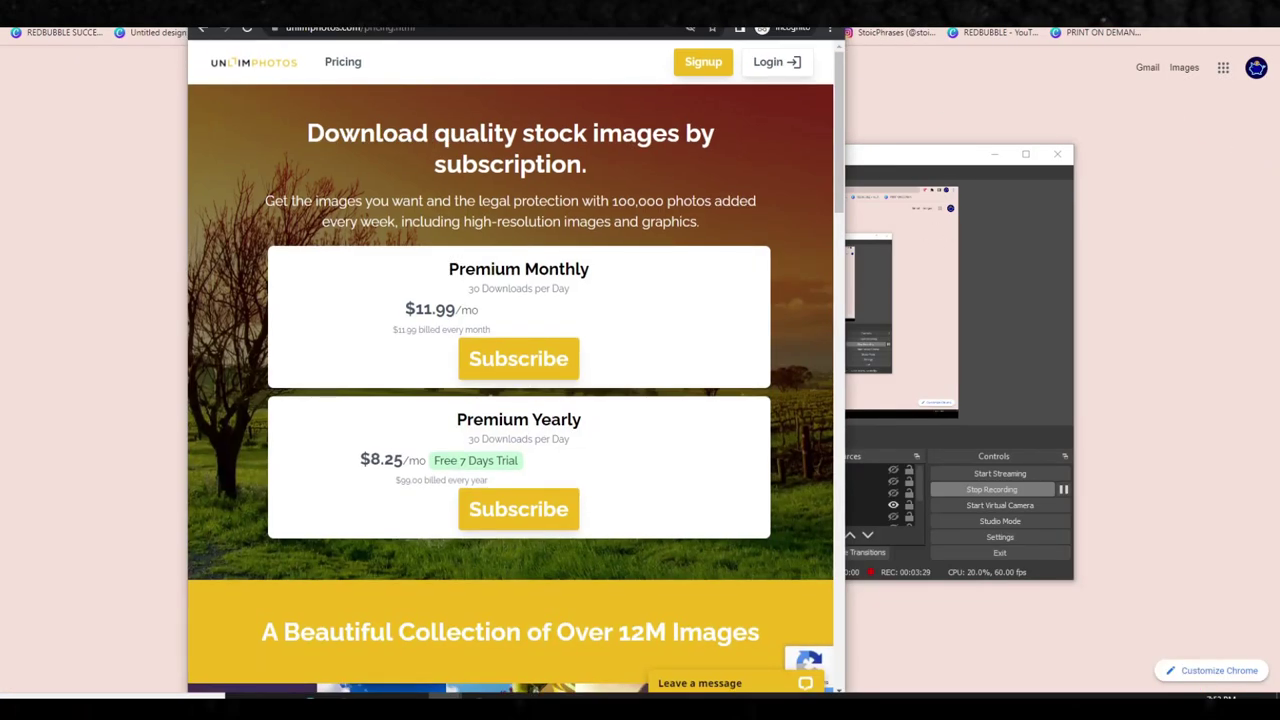
key("ctrl+w")
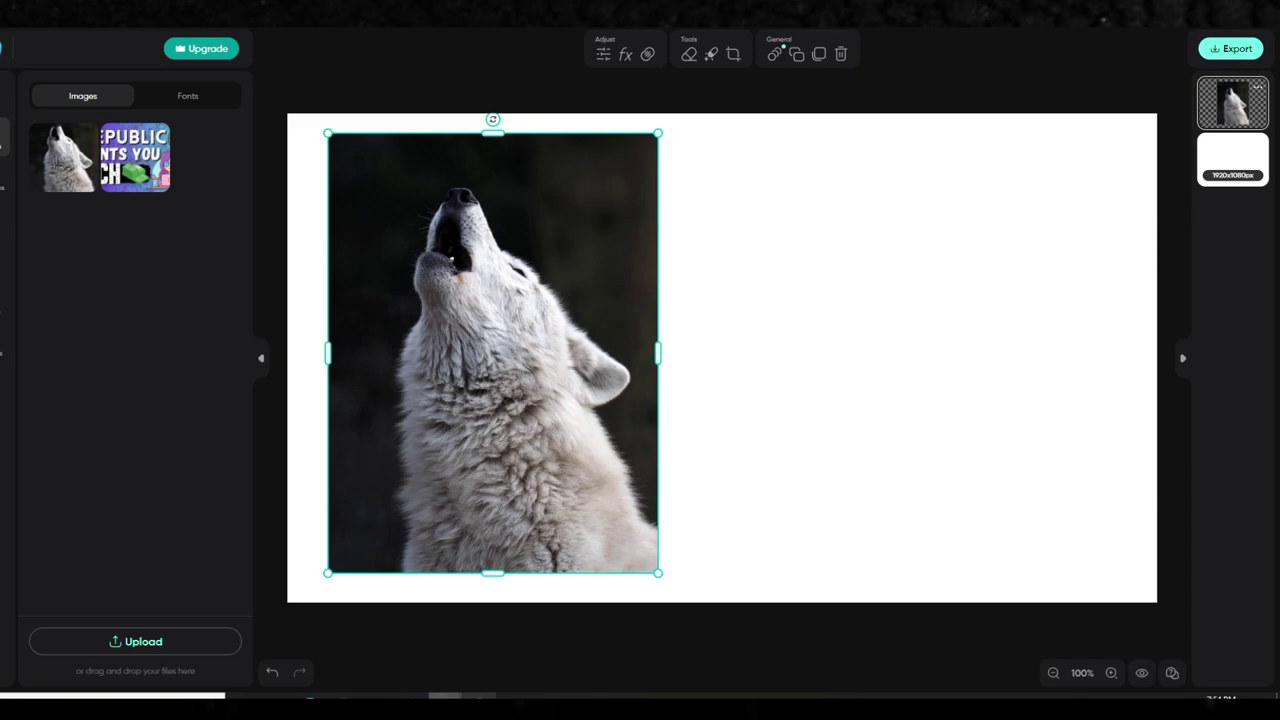
Step: Minimize OBS, duplicate the wolf image and drag the copy onto the canvas's right half
left_click(479, 696)
left_click(479, 696)
right_click(548, 224)
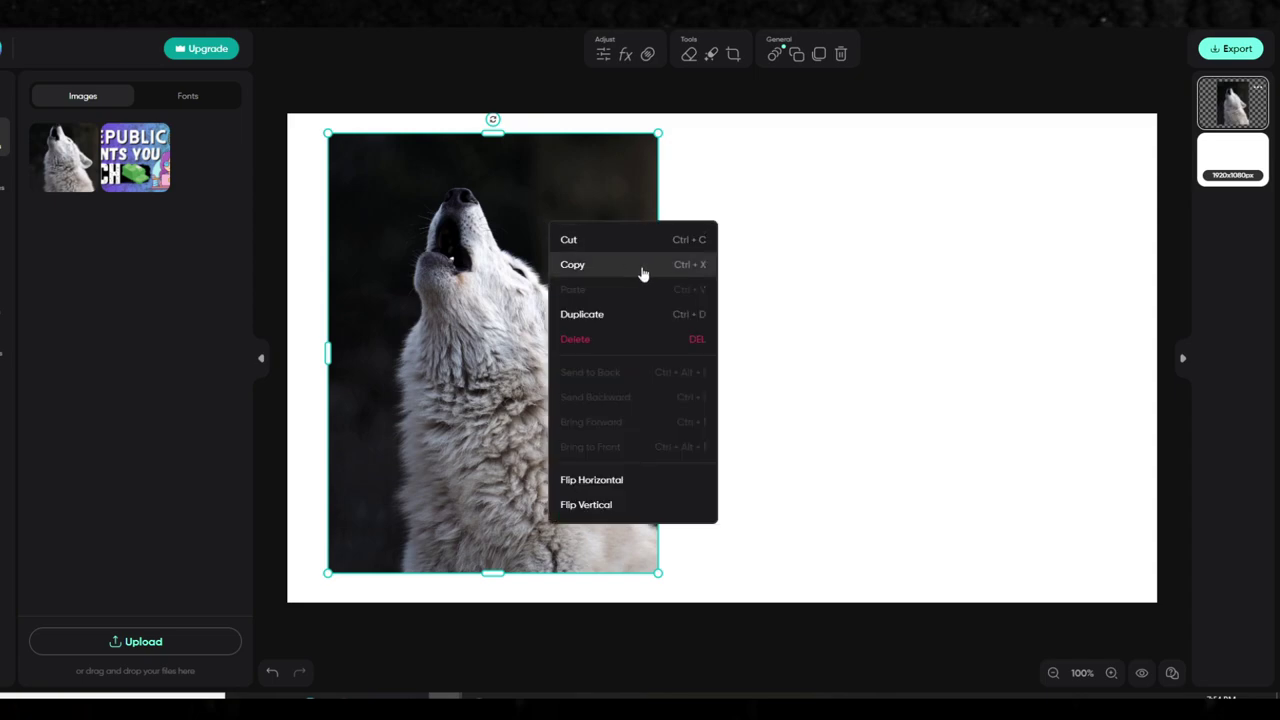
left_click(689, 322)
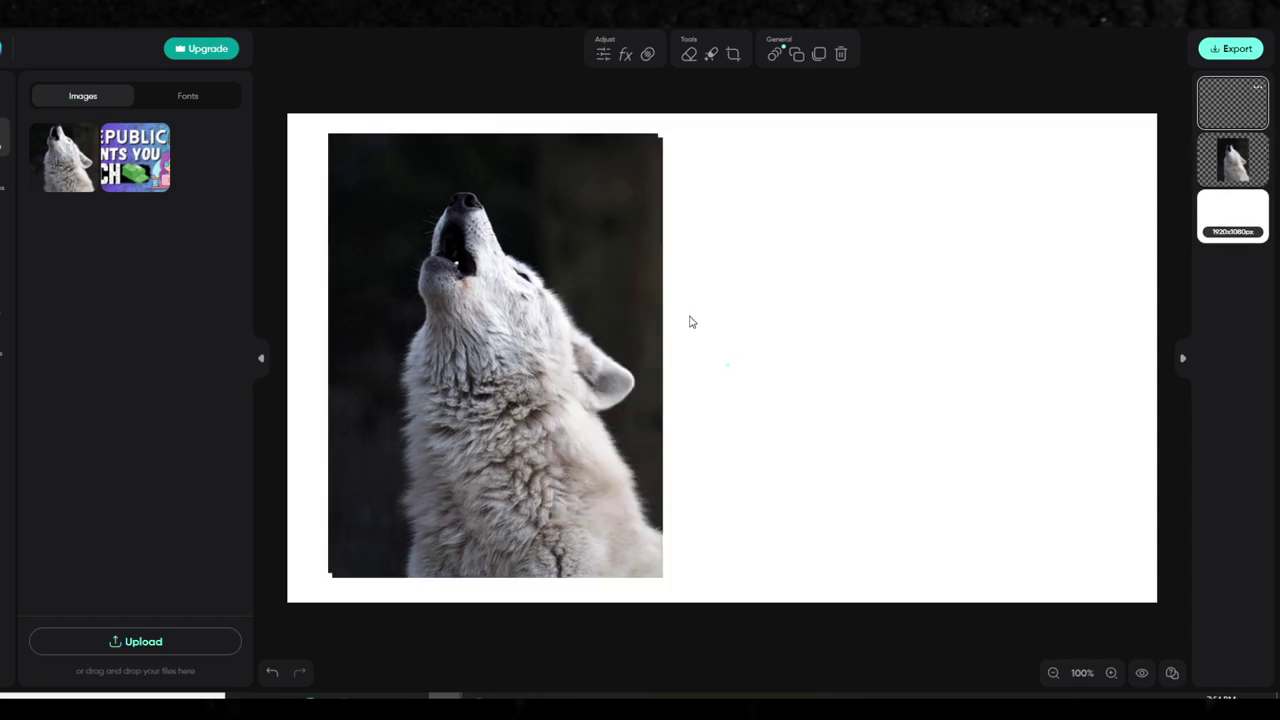
left_click_drag(533, 322, 930, 318)
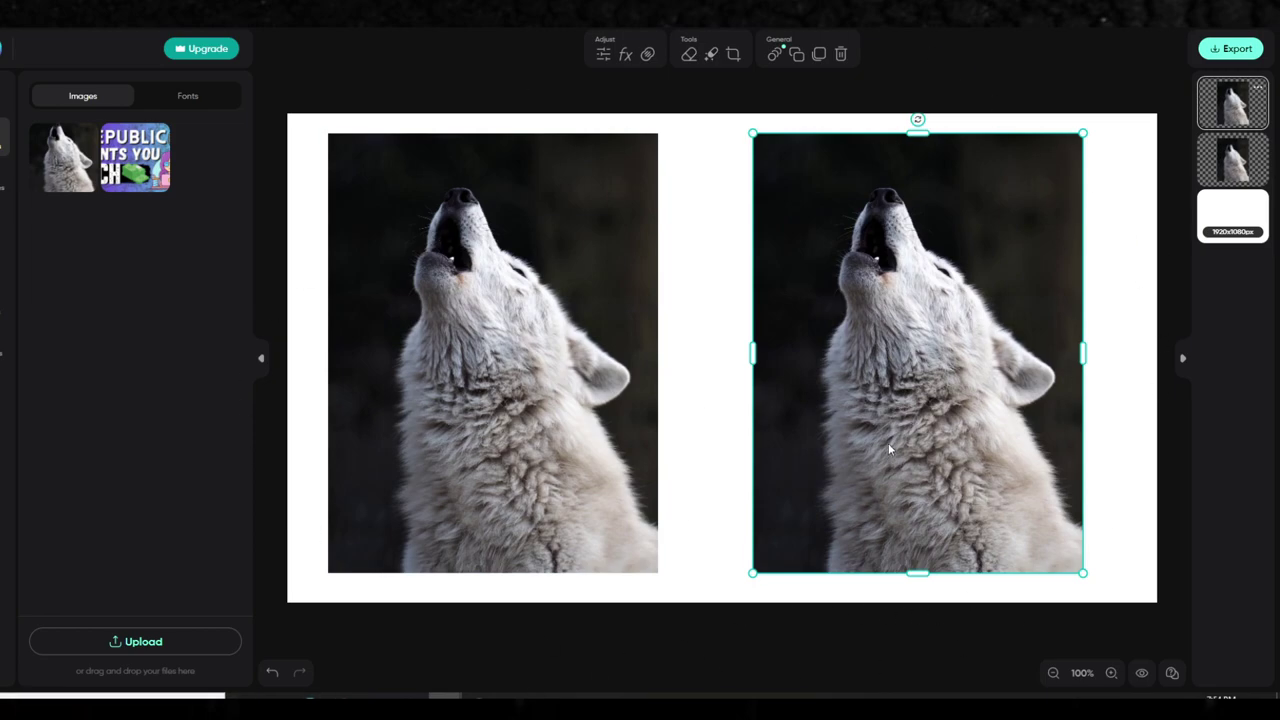
left_click(914, 73)
left_click(881, 178)
Step: Apply the Midnight effect from the Magic effects category to the right-hand wolf copy
left_click(627, 56)
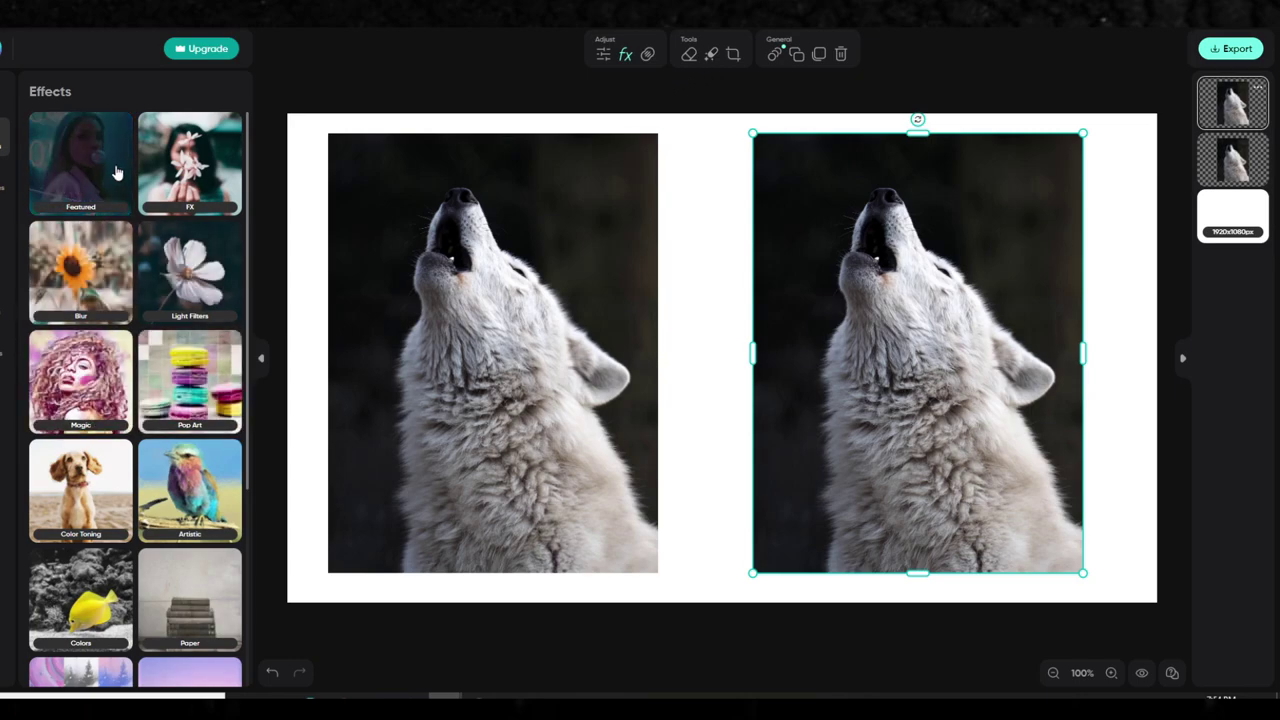
scroll(130, 290, "down", 3)
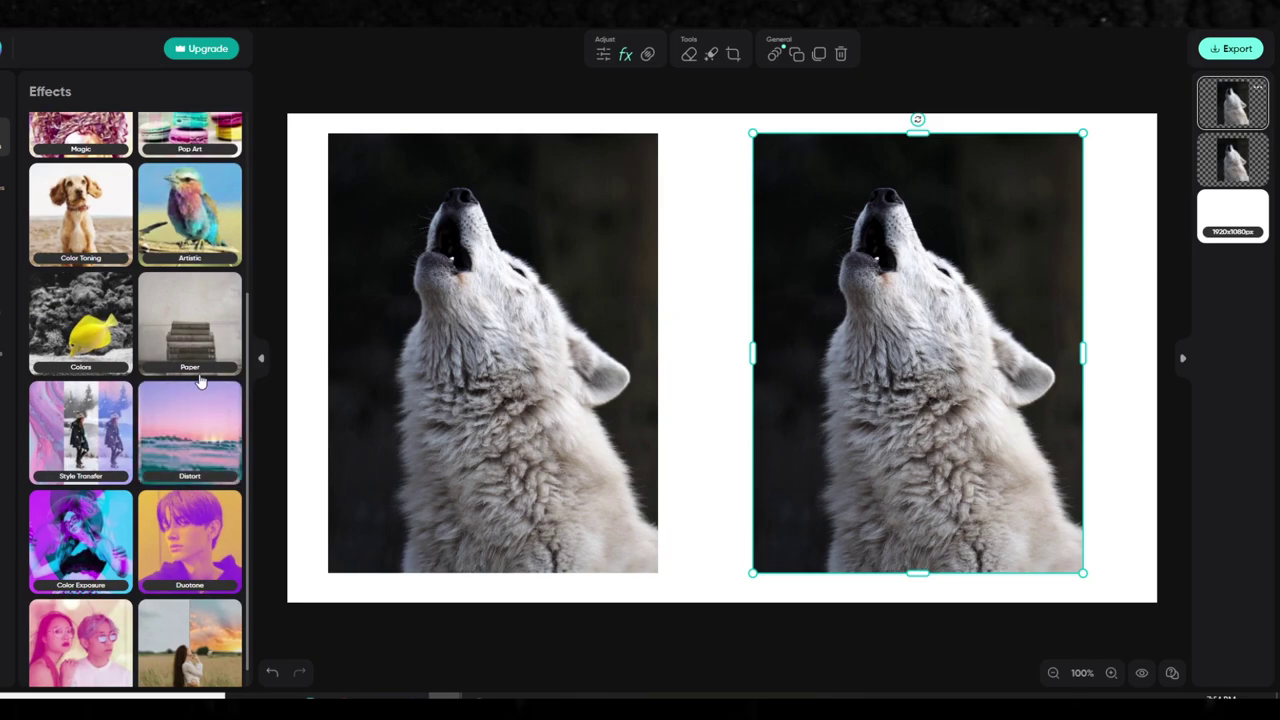
scroll(160, 298, "up", 3)
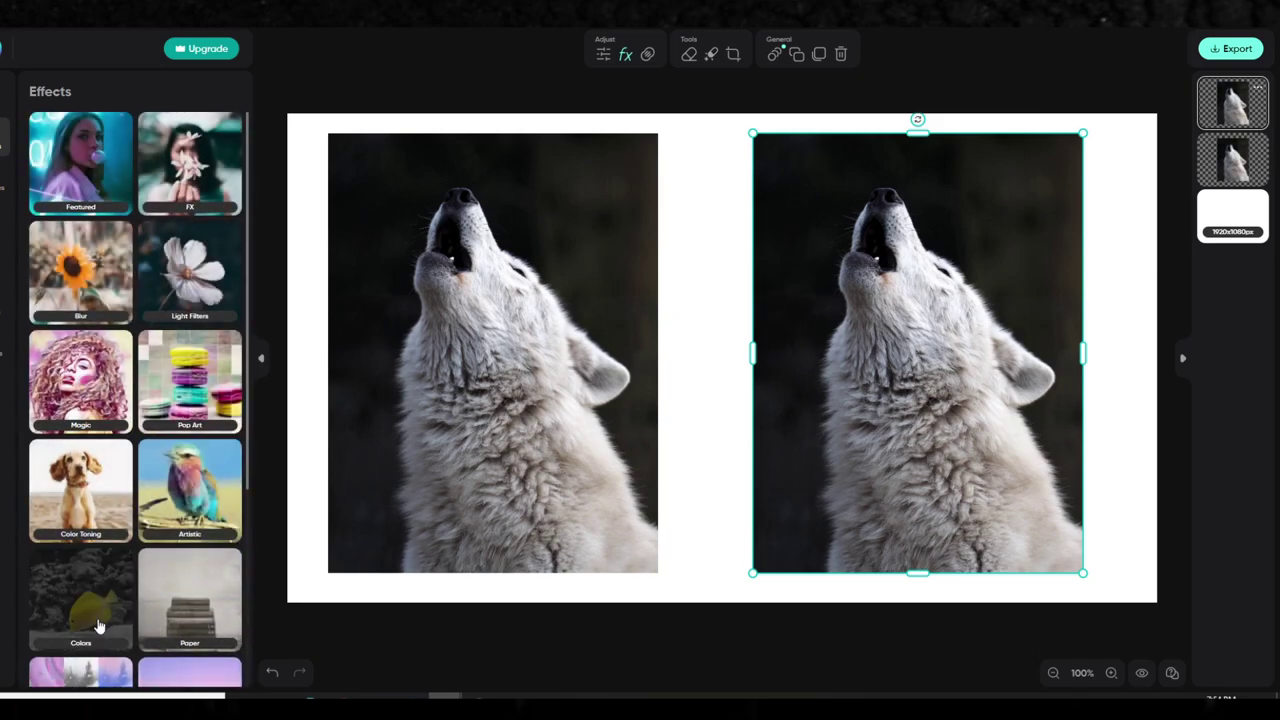
left_click(83, 391)
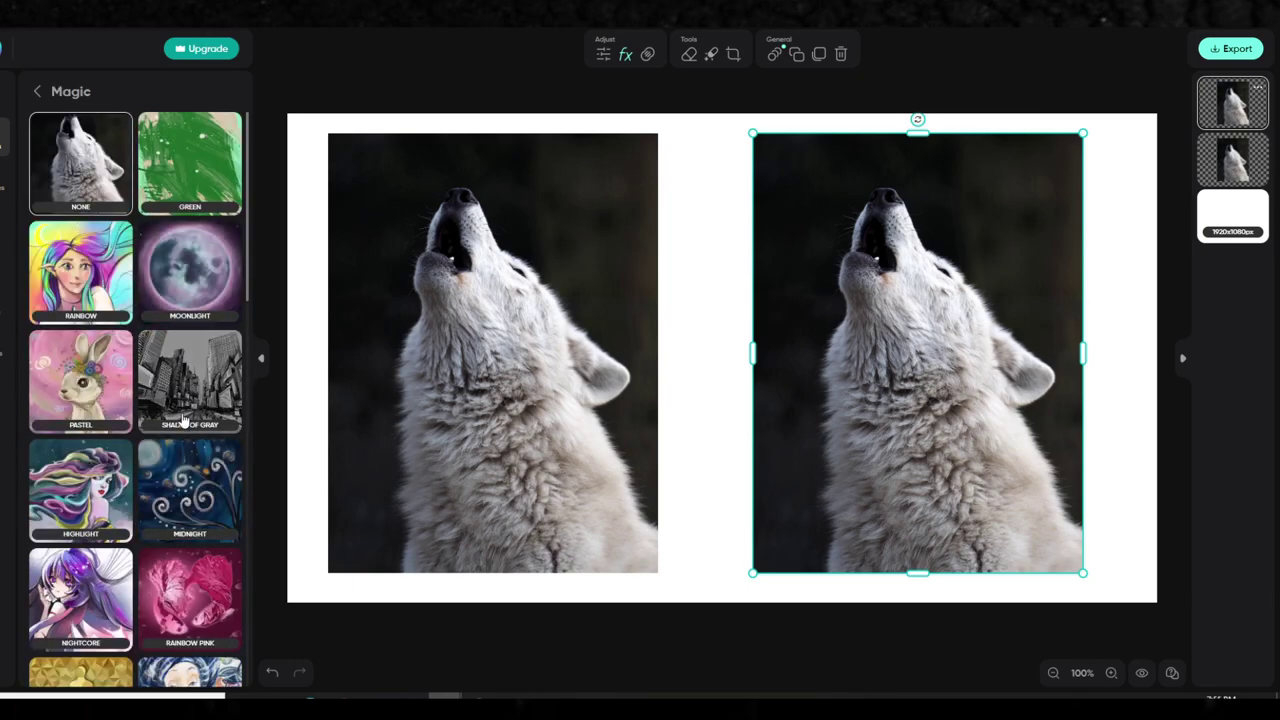
scroll(212, 458, "down", 3)
scroll(162, 601, "up", 3)
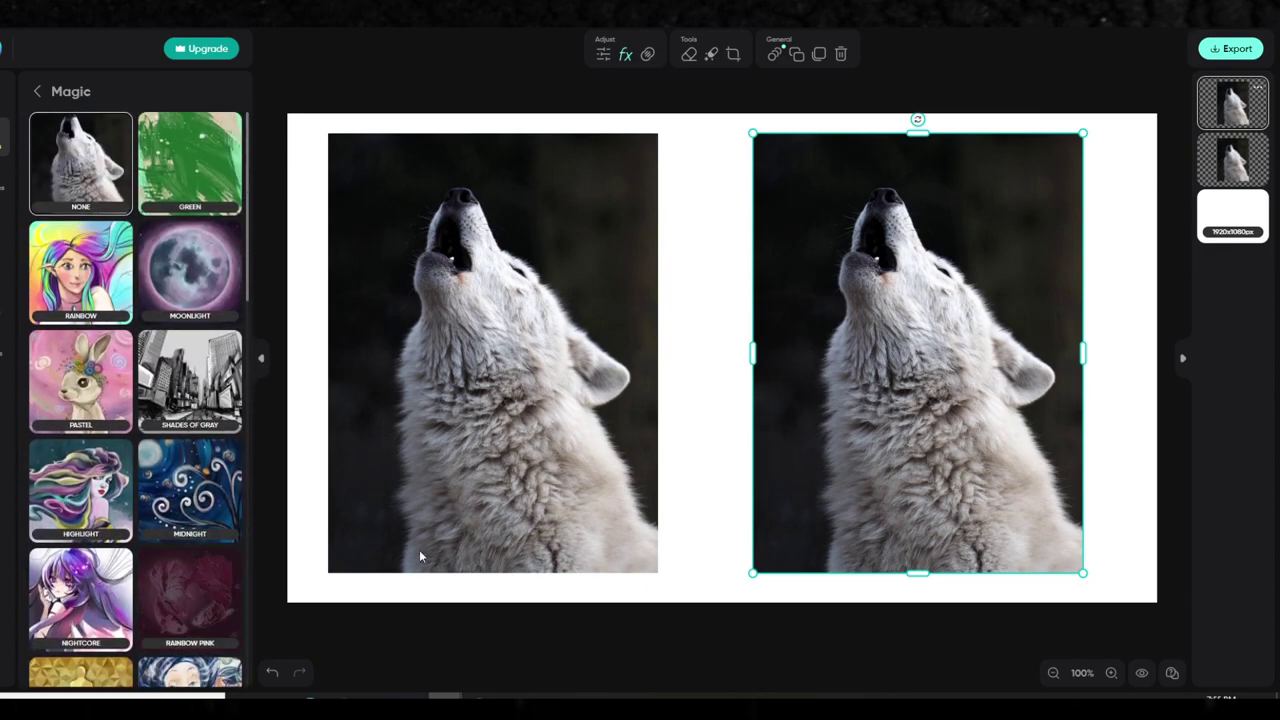
left_click(185, 491)
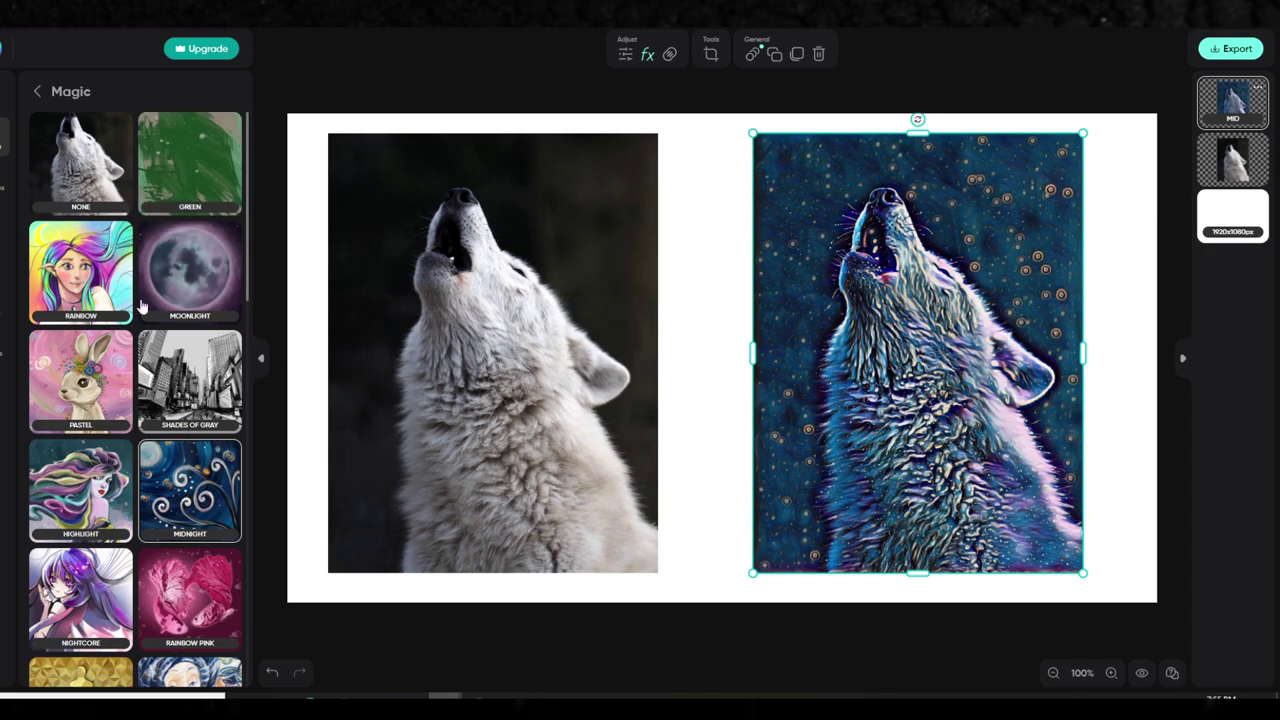
Step: Try the Pastel, Rainbow, Moonlight and Hint of Yellow magic styles on the wolf copy
left_click(72, 385)
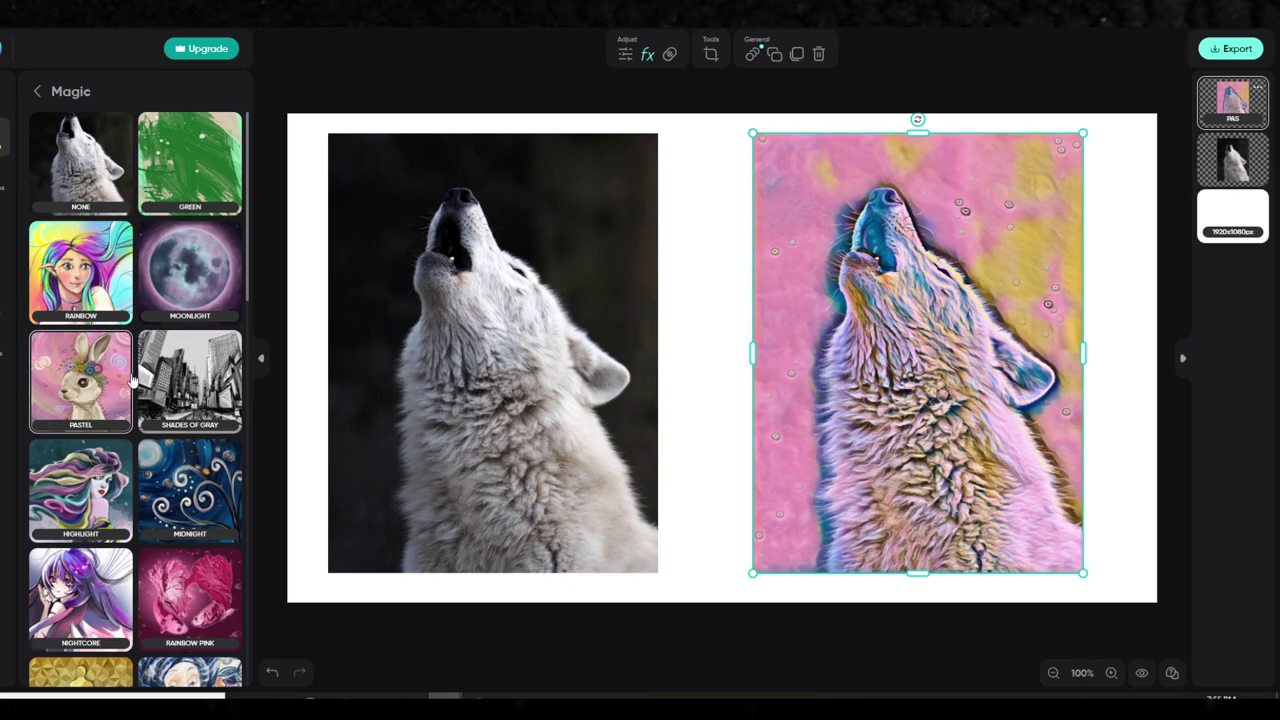
left_click(77, 258)
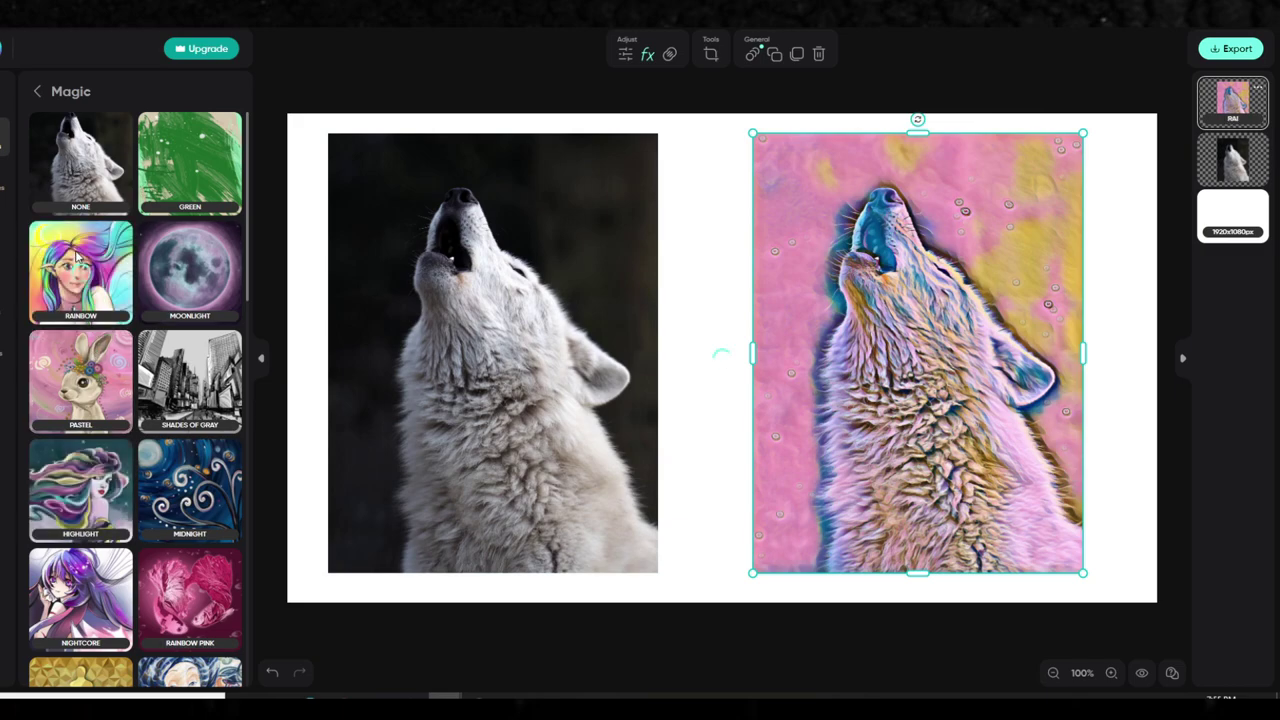
left_click(181, 263)
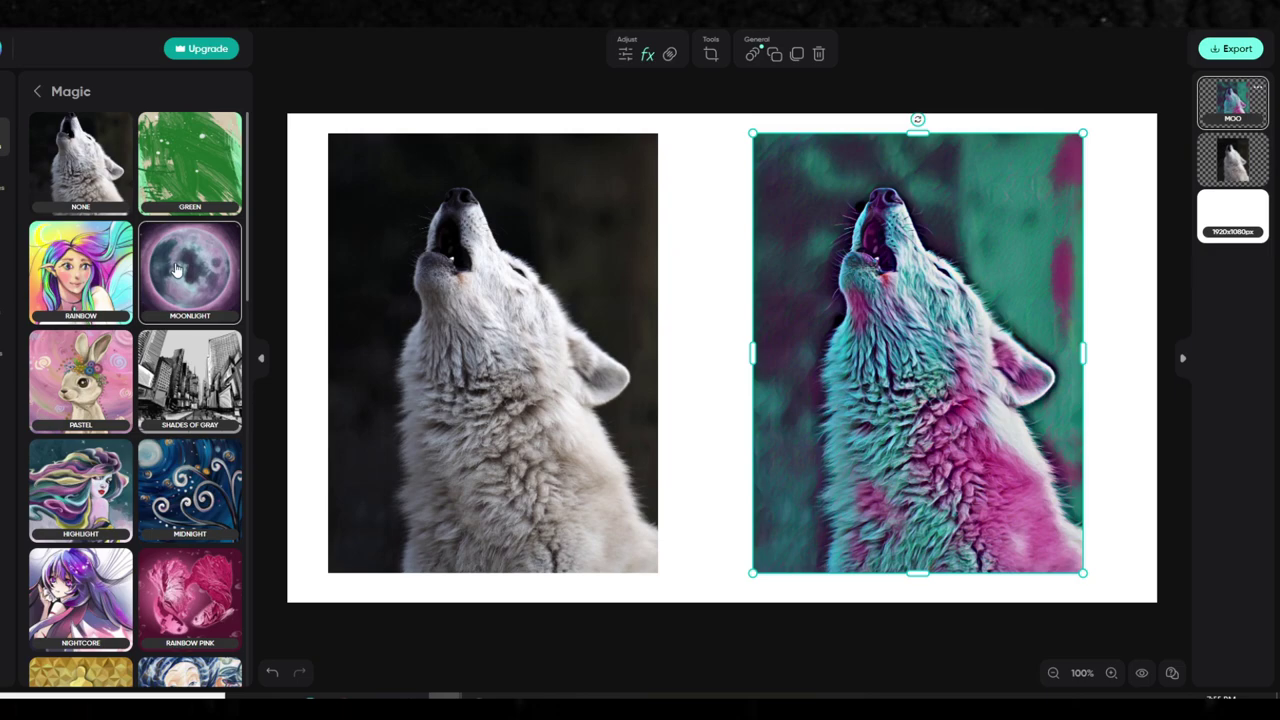
scroll(183, 480, "down", 3)
left_click(183, 500)
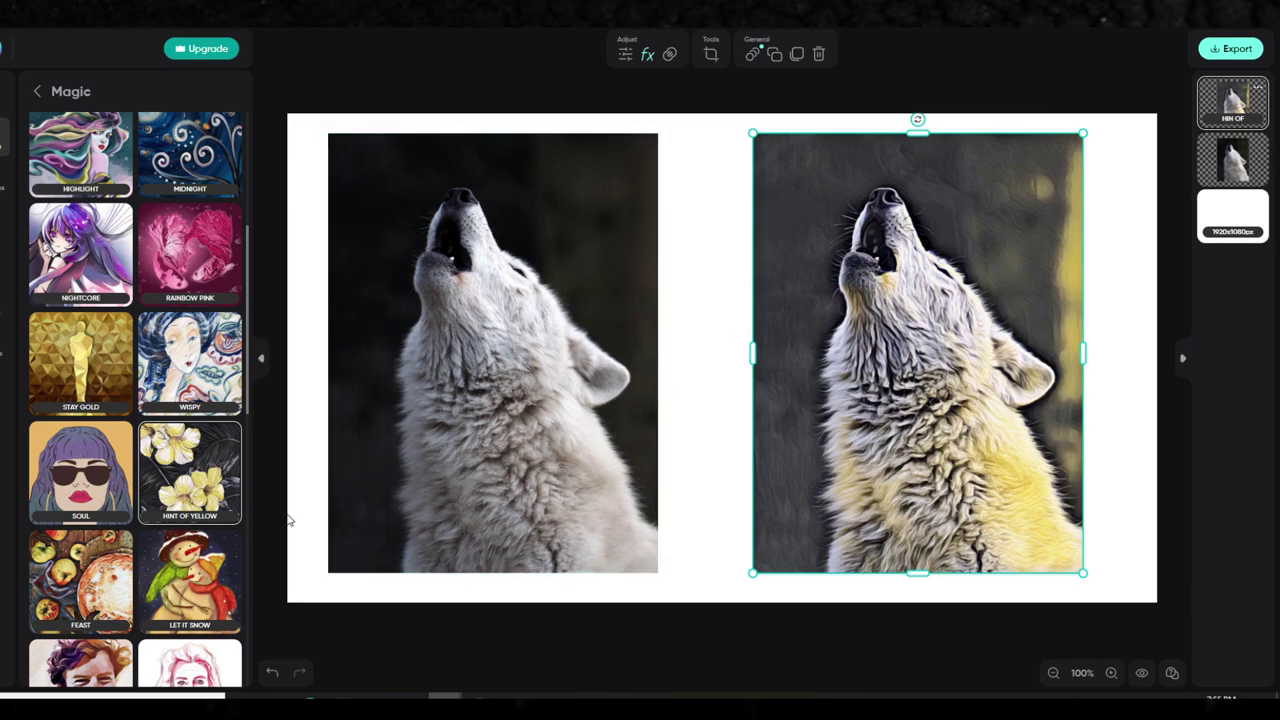
Step: Settle on the Sketchy magic style and bring OBS Studio to the front
scroll(240, 515, "down", 3)
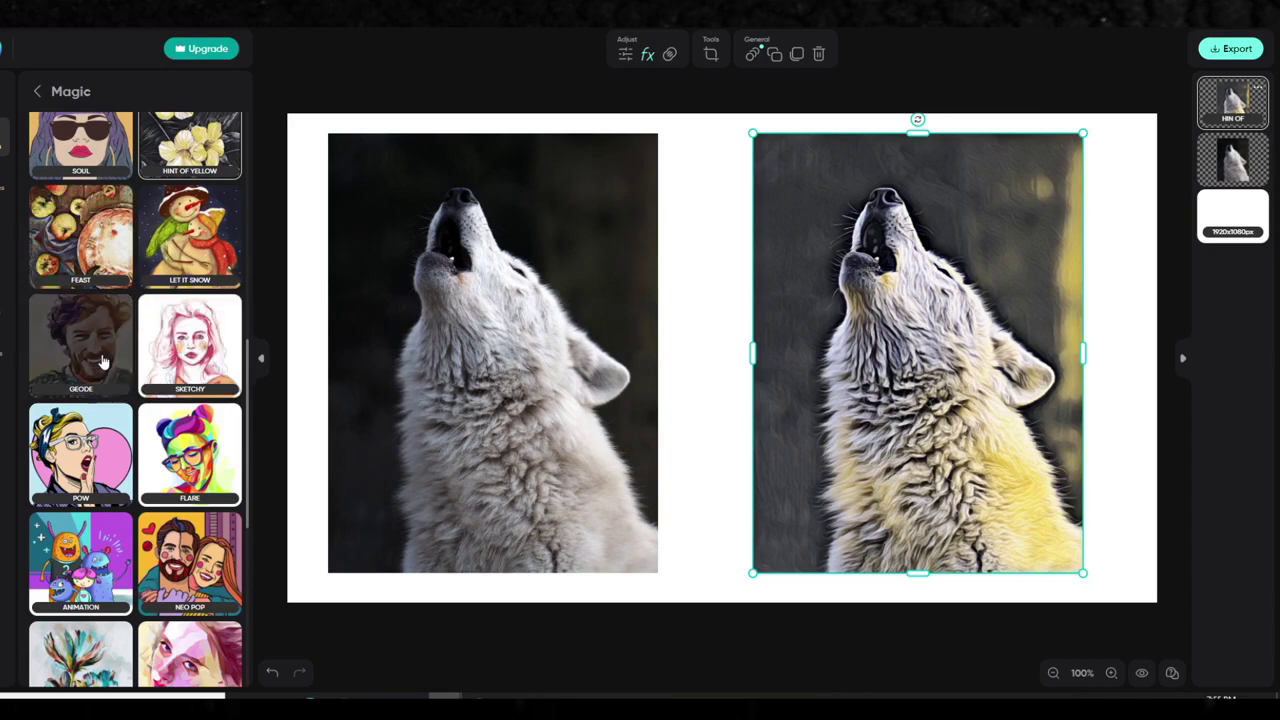
left_click(178, 340)
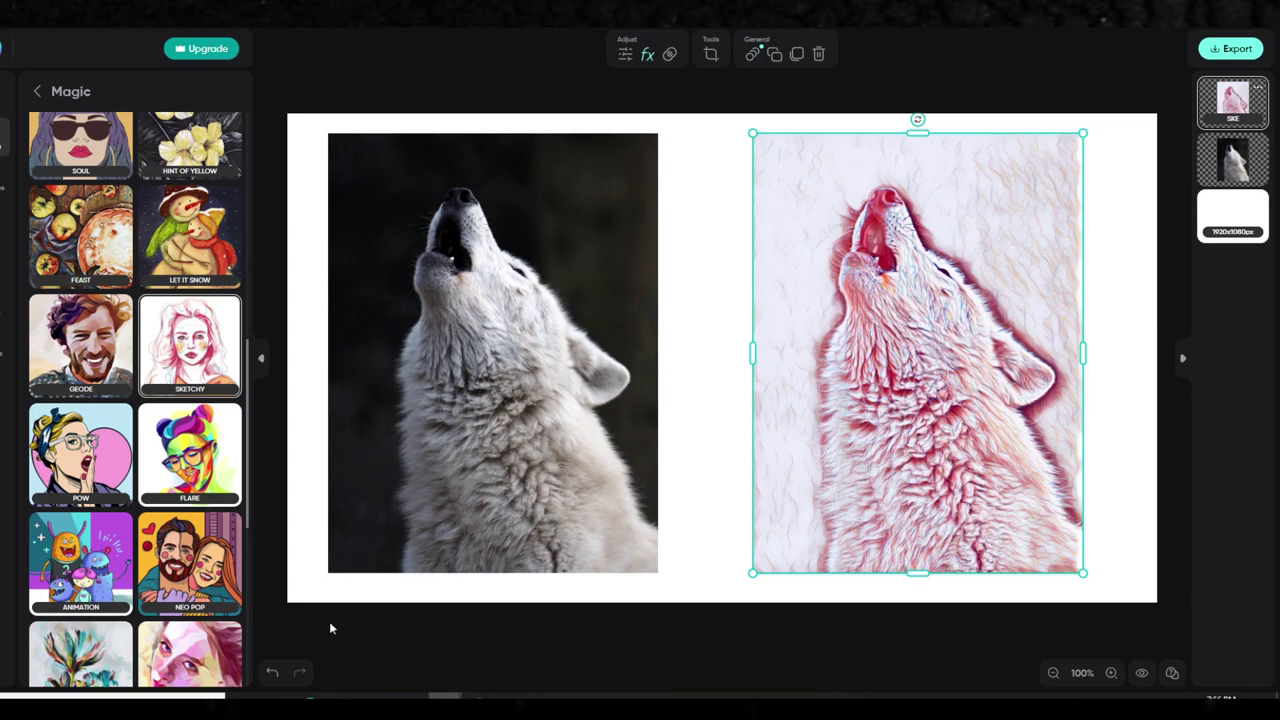
left_click(479, 696)
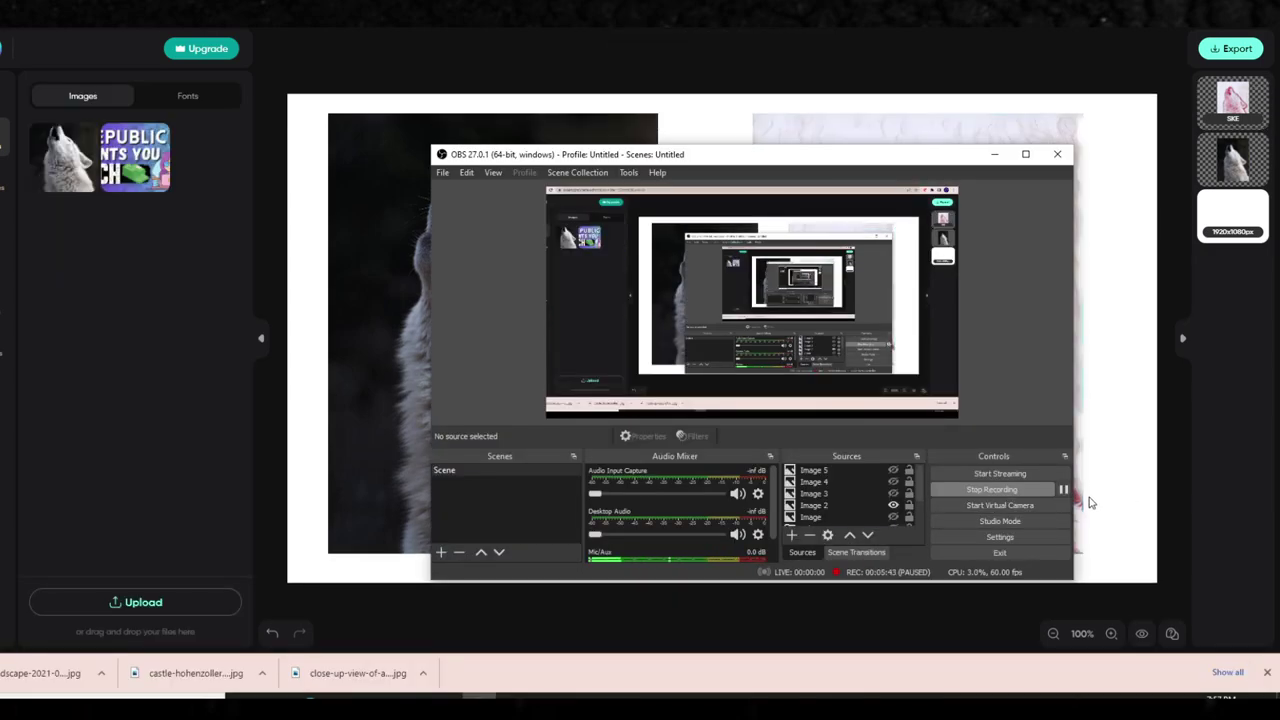
Step: Pause the OBS screen recording
left_click(1230, 520)
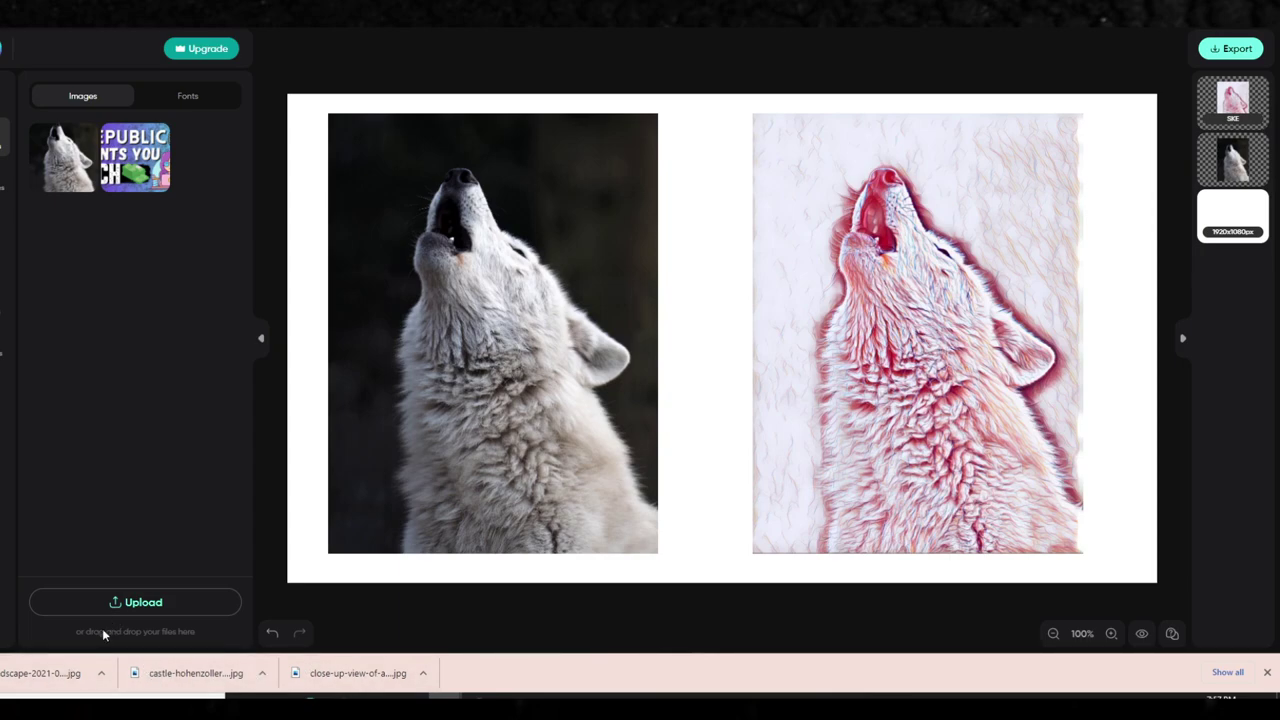
Step: Upload the landscape, castle Hohenzollern and close-up wolf photos, then delete the right-hand wolf image
left_click(120, 603)
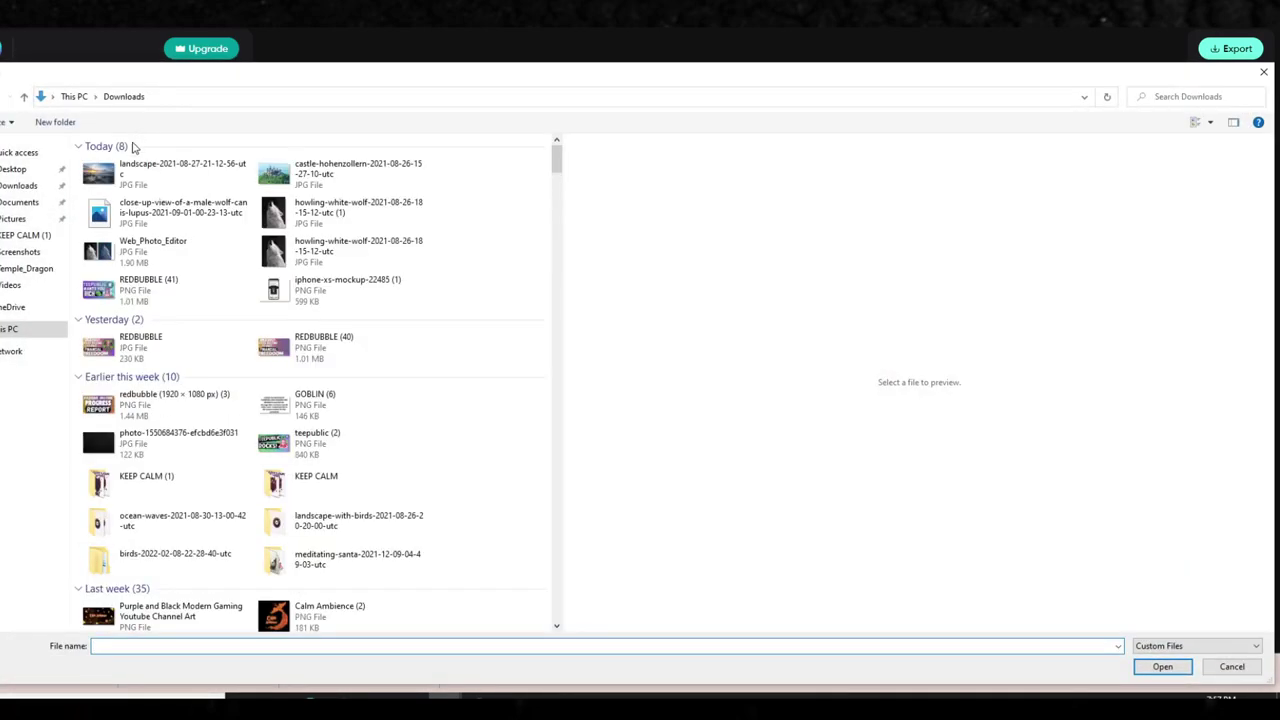
double_click(175, 172)
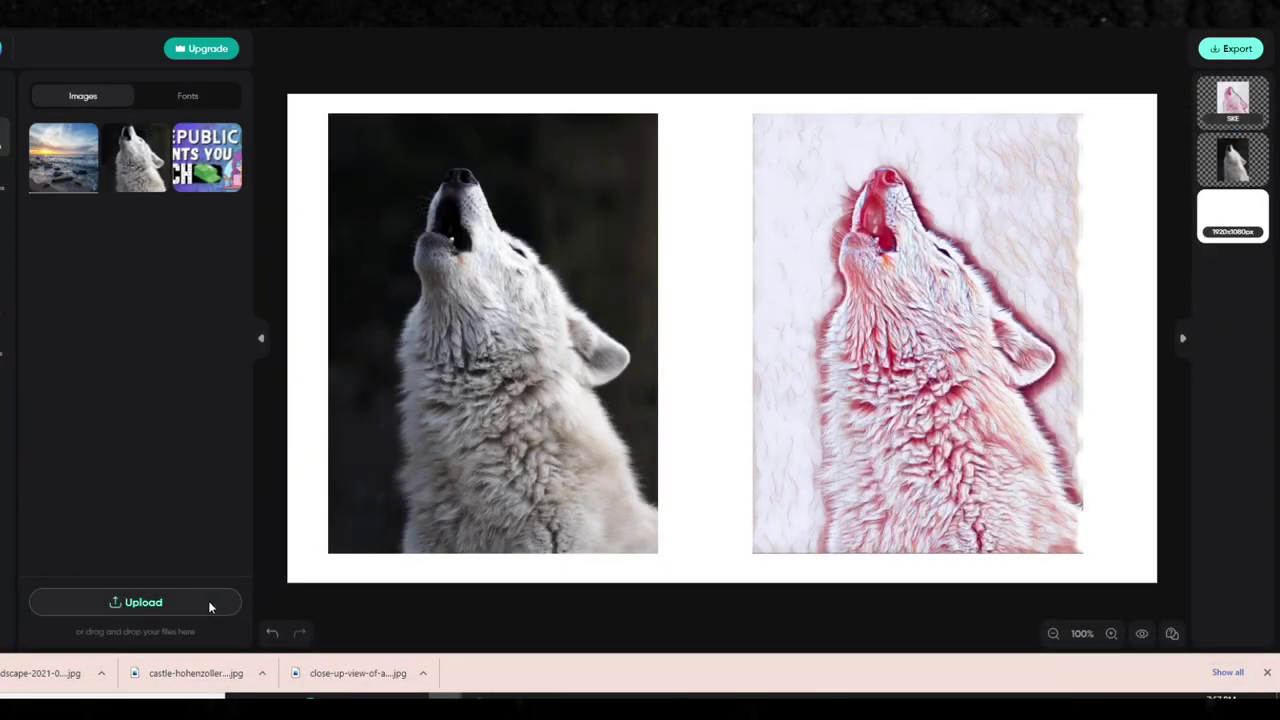
left_click(210, 603)
double_click(329, 191)
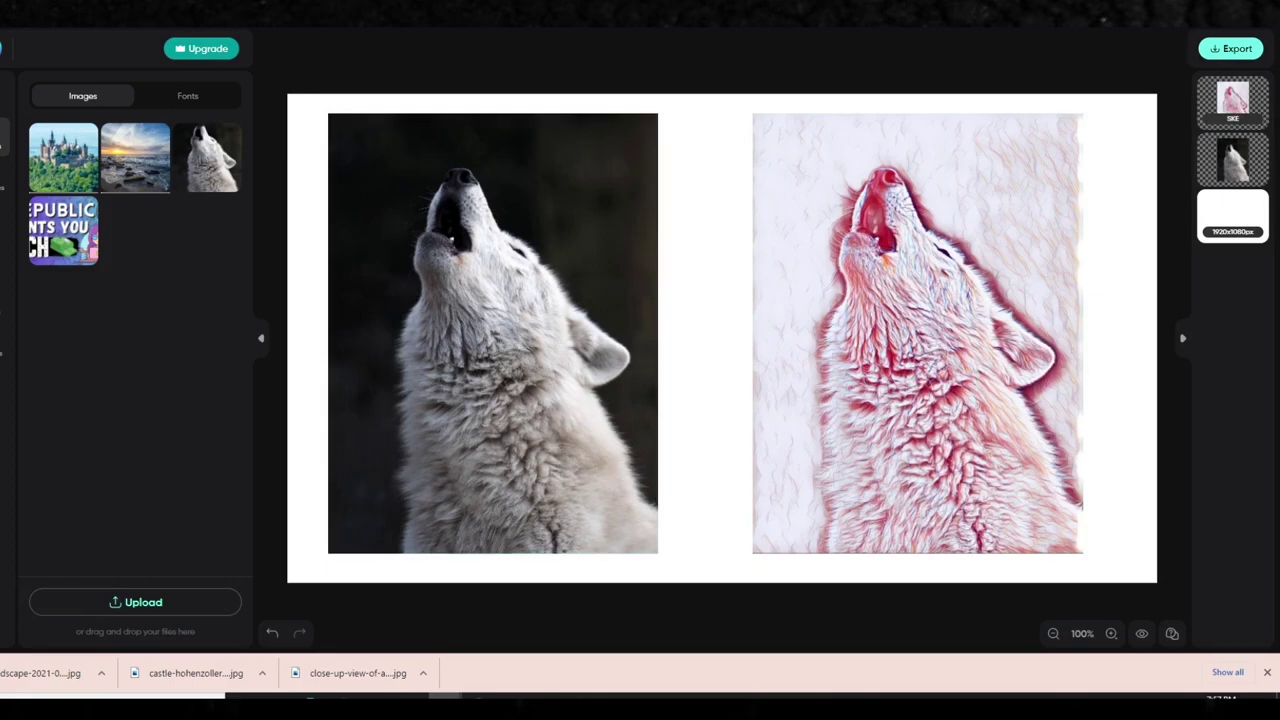
left_click(178, 601)
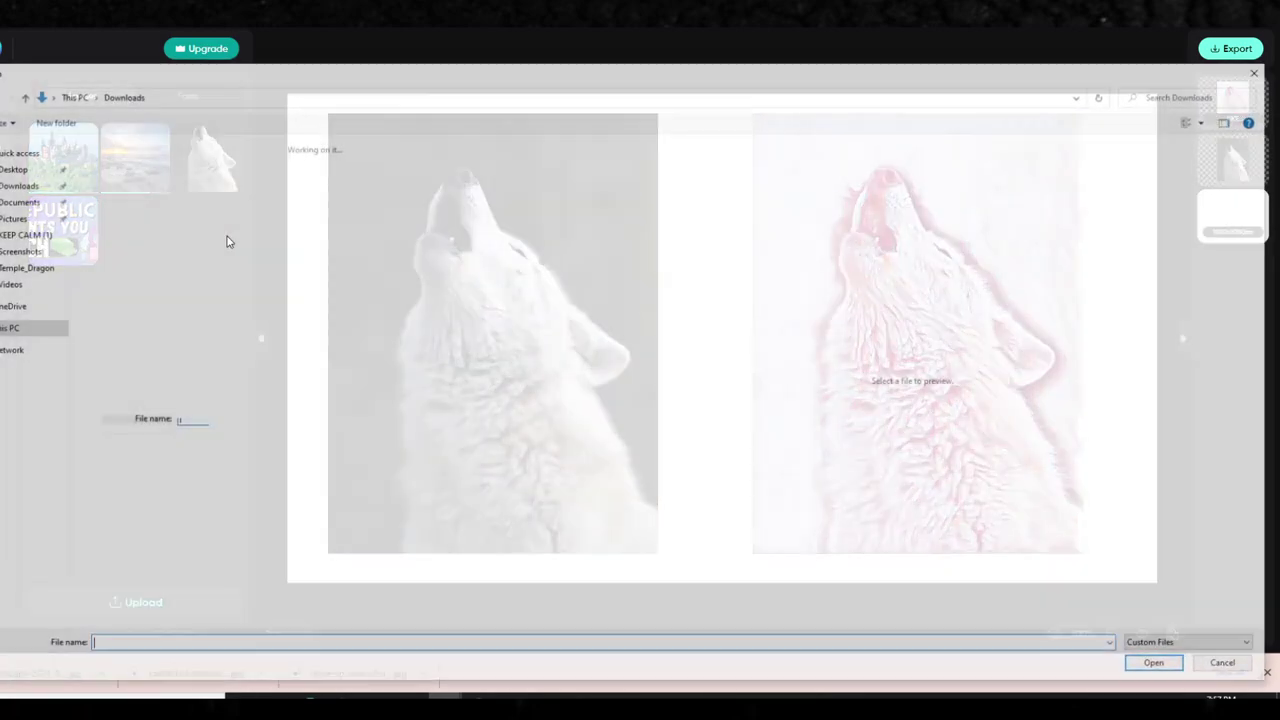
double_click(131, 212)
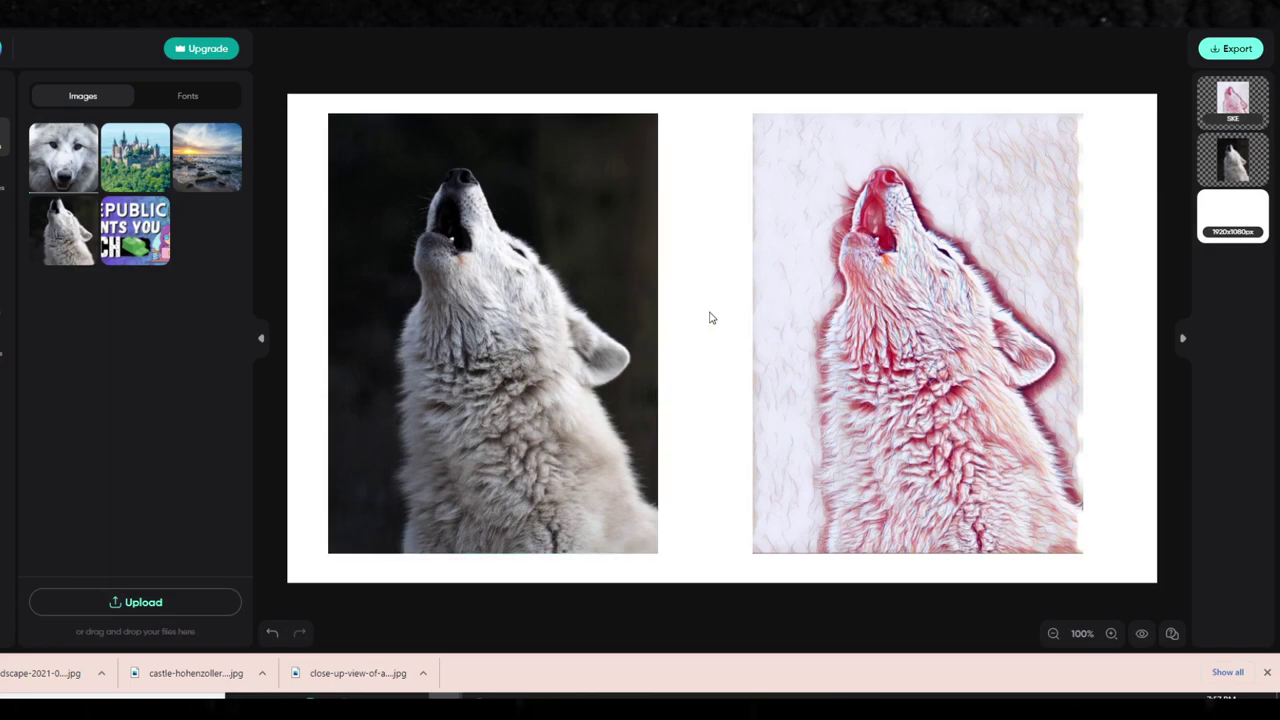
left_click(790, 300)
left_click(760, 43)
Step: Delete the left wolf image, then add the sunset seascape, enlarged and centred on the canvas
left_click(369, 291)
key("Delete")
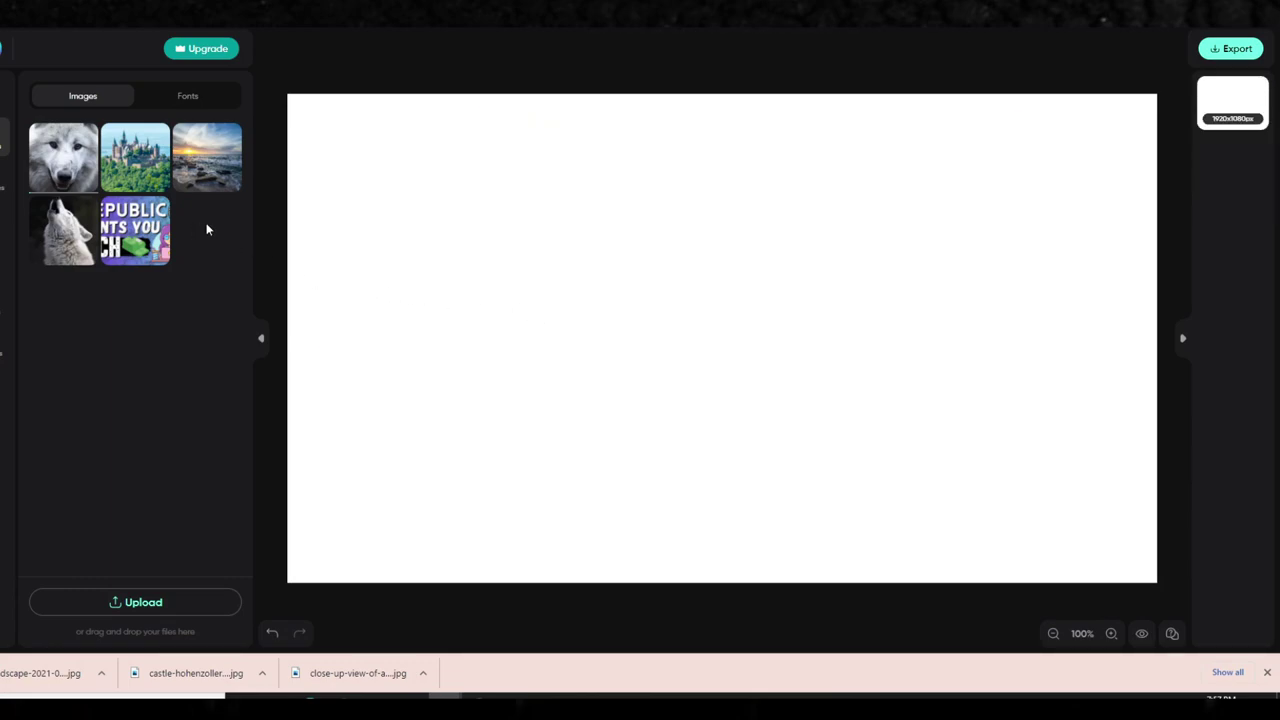
left_click(189, 174)
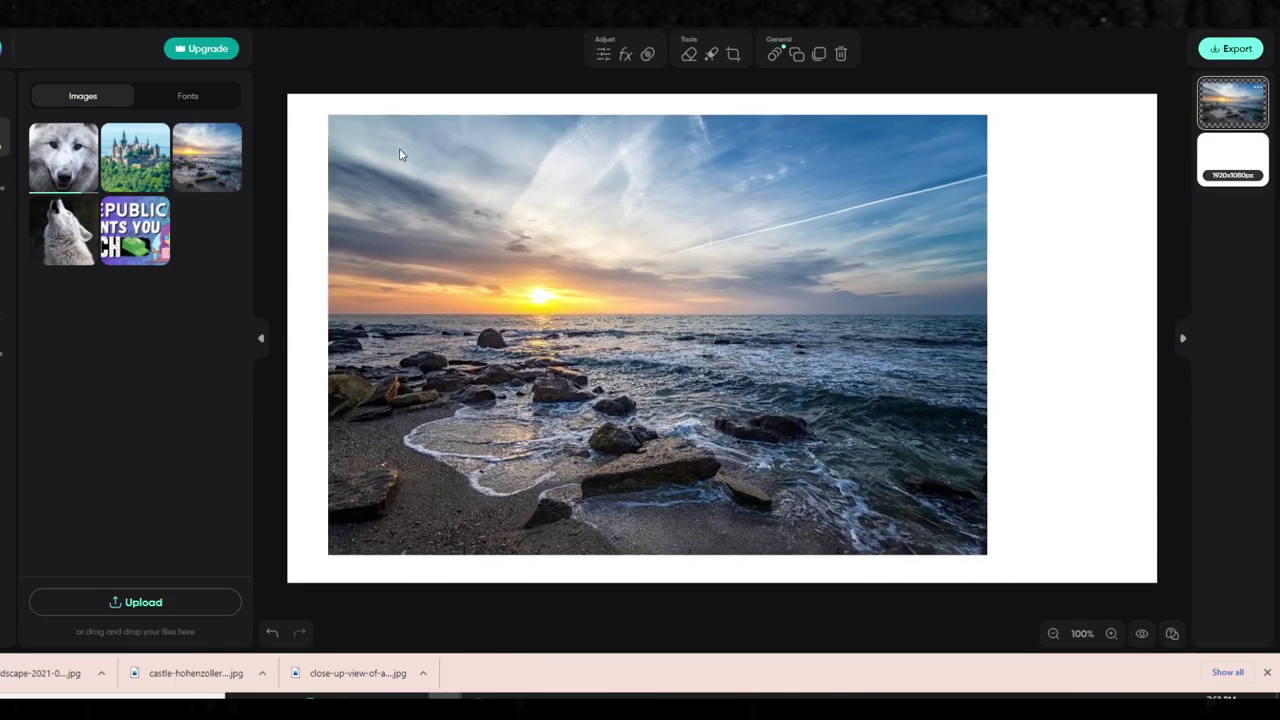
left_click(449, 196)
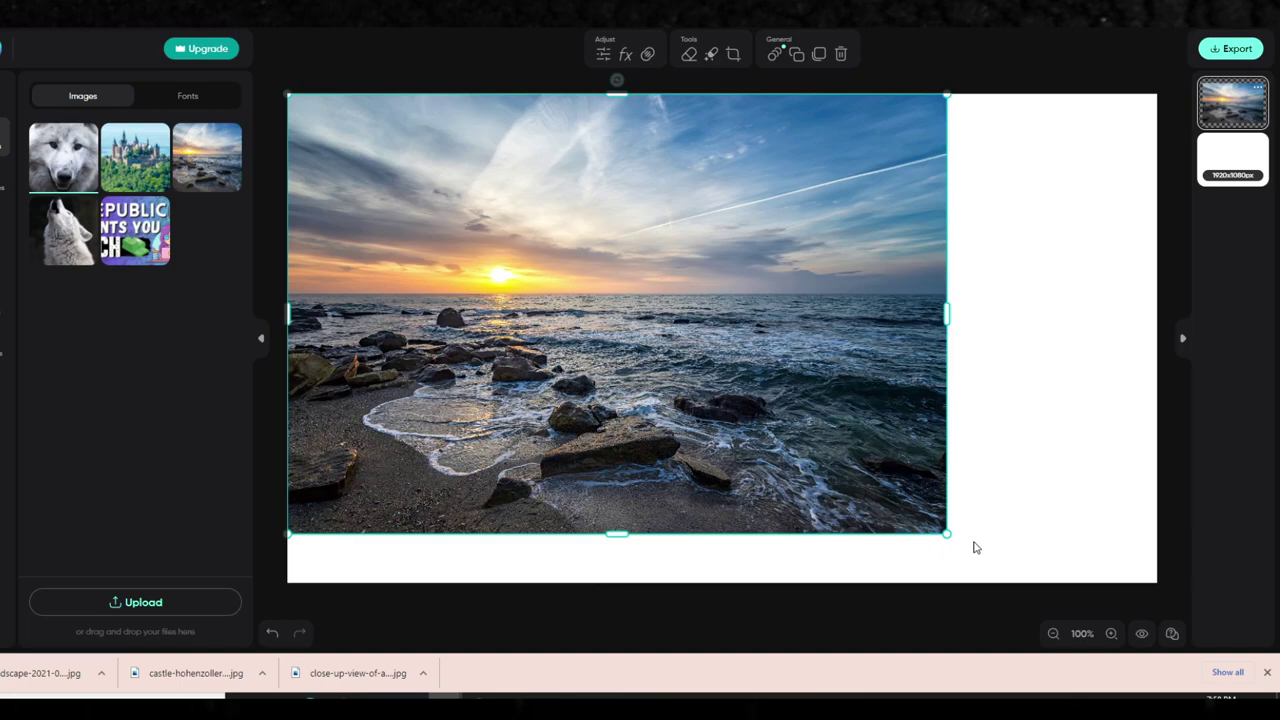
left_click_drag(946, 533, 1171, 663)
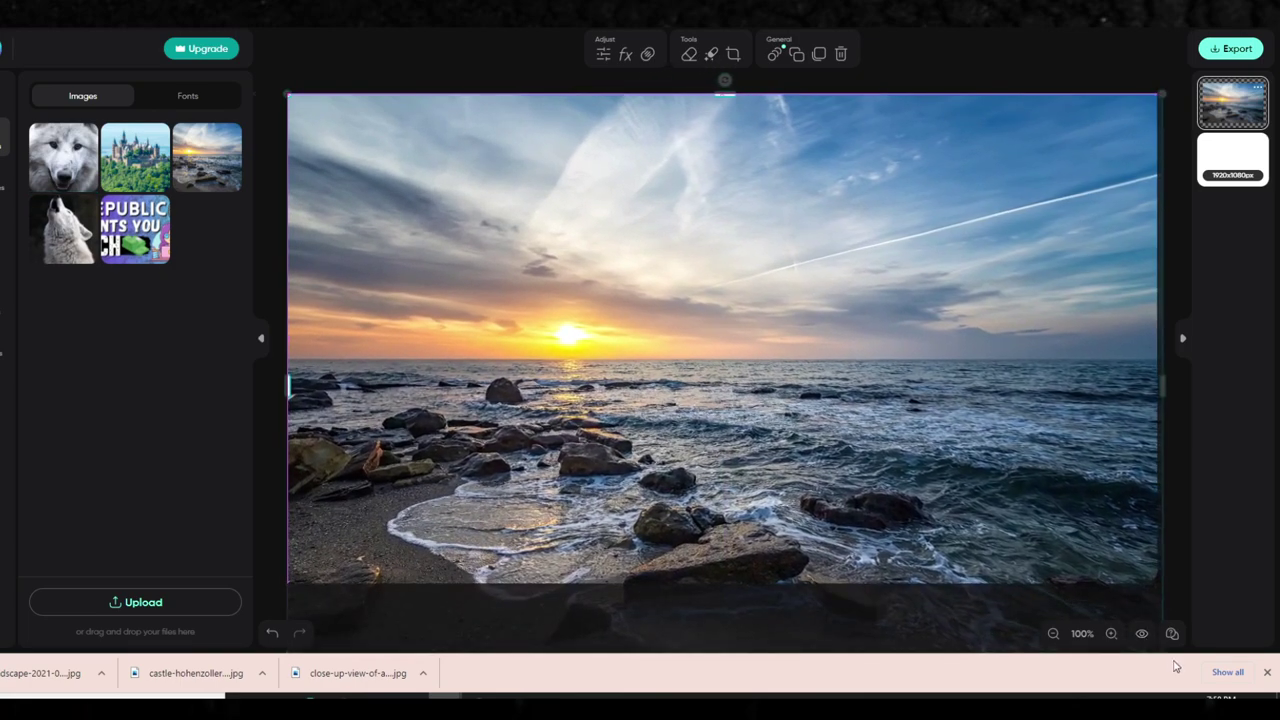
mouse_move(962, 422)
left_mouse_down()
mouse_move(957, 363)
mouse_move(959, 404)
left_mouse_up()
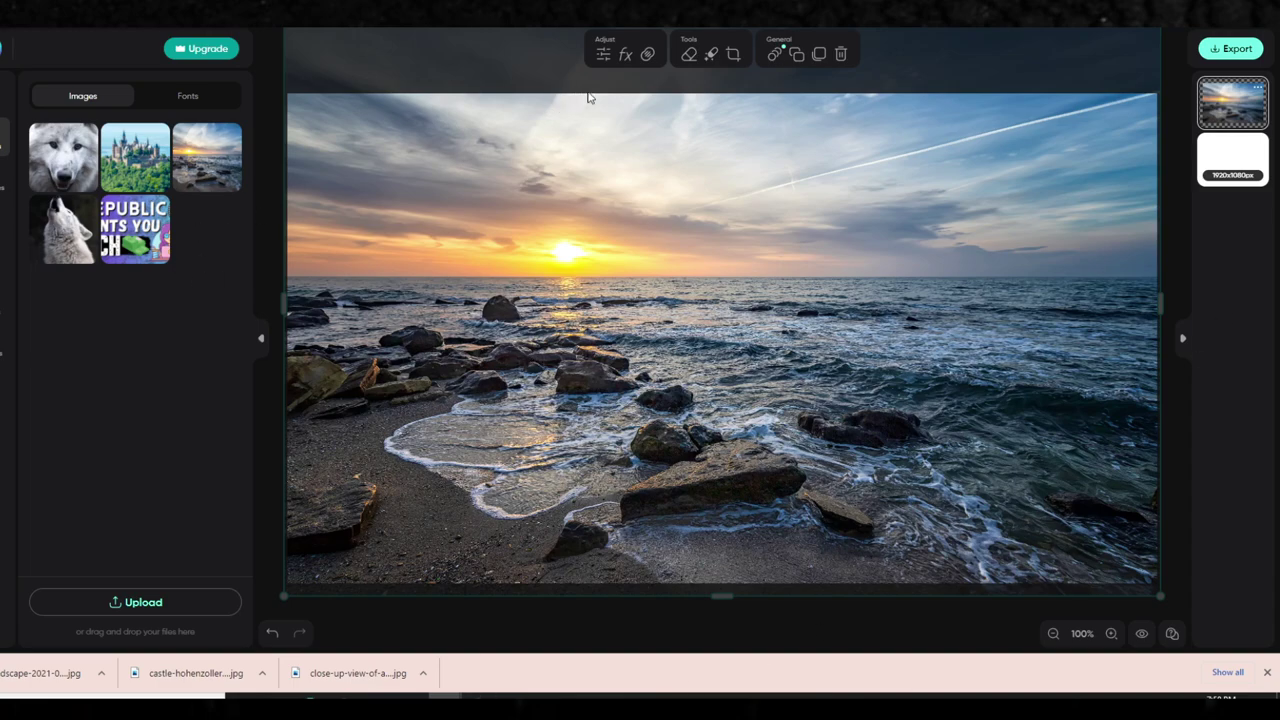
left_click(626, 55)
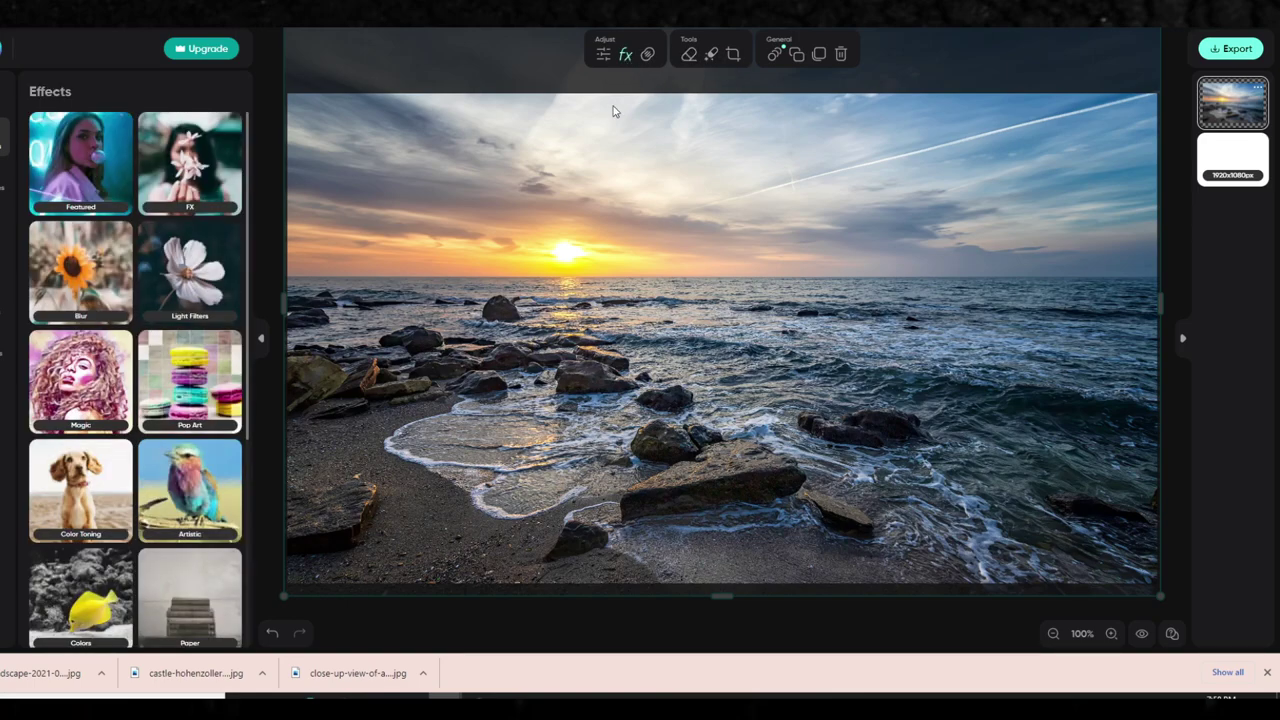
scroll(189, 485, "down", 2)
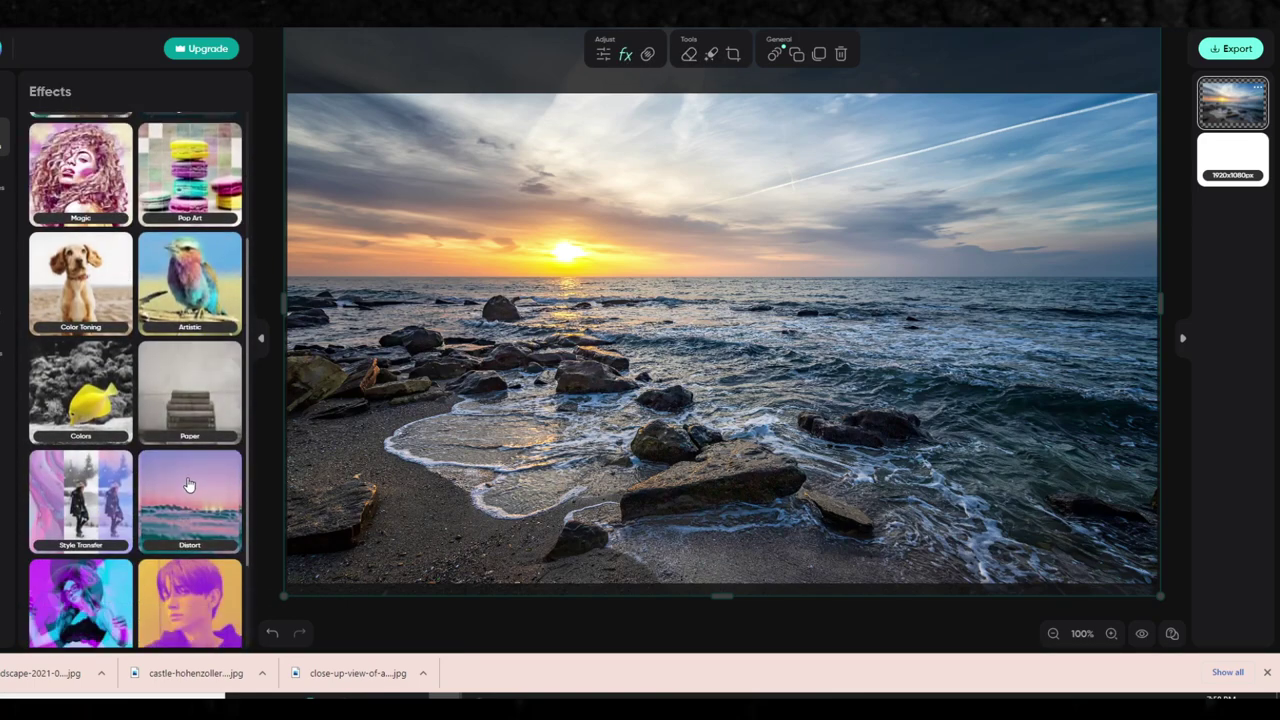
scroll(189, 485, "up", 2)
left_click(85, 375)
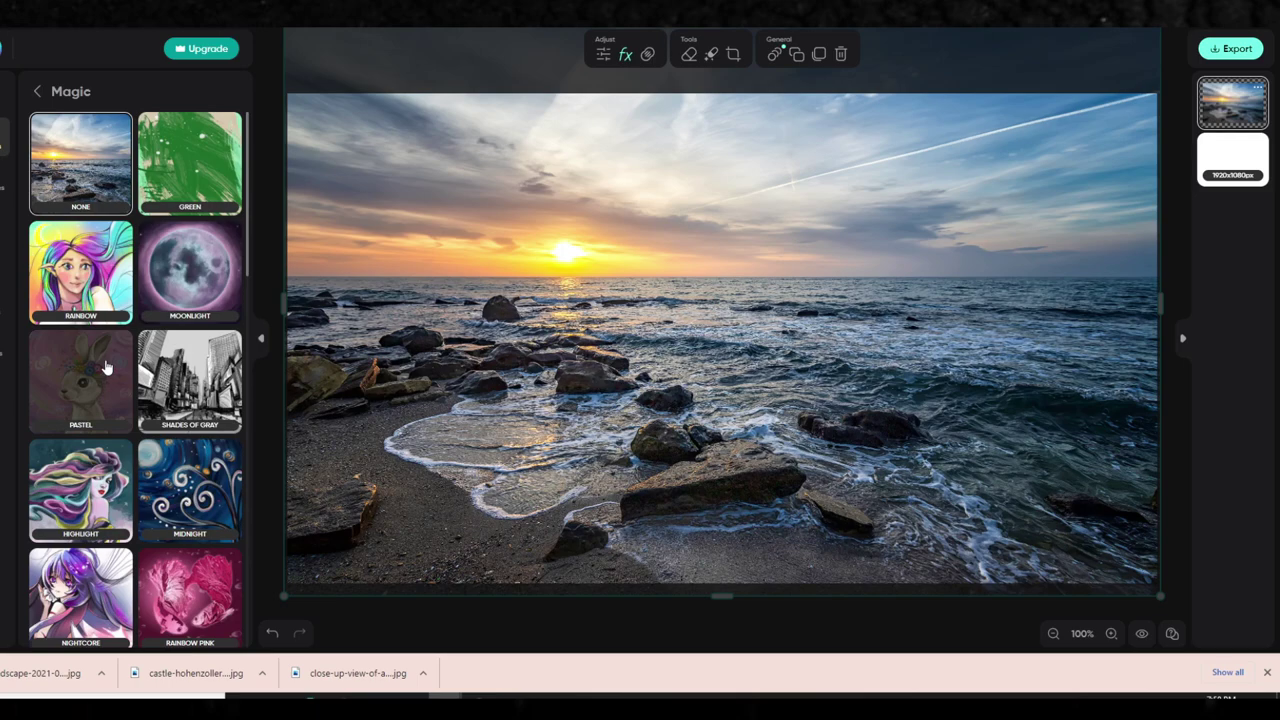
left_click(213, 292)
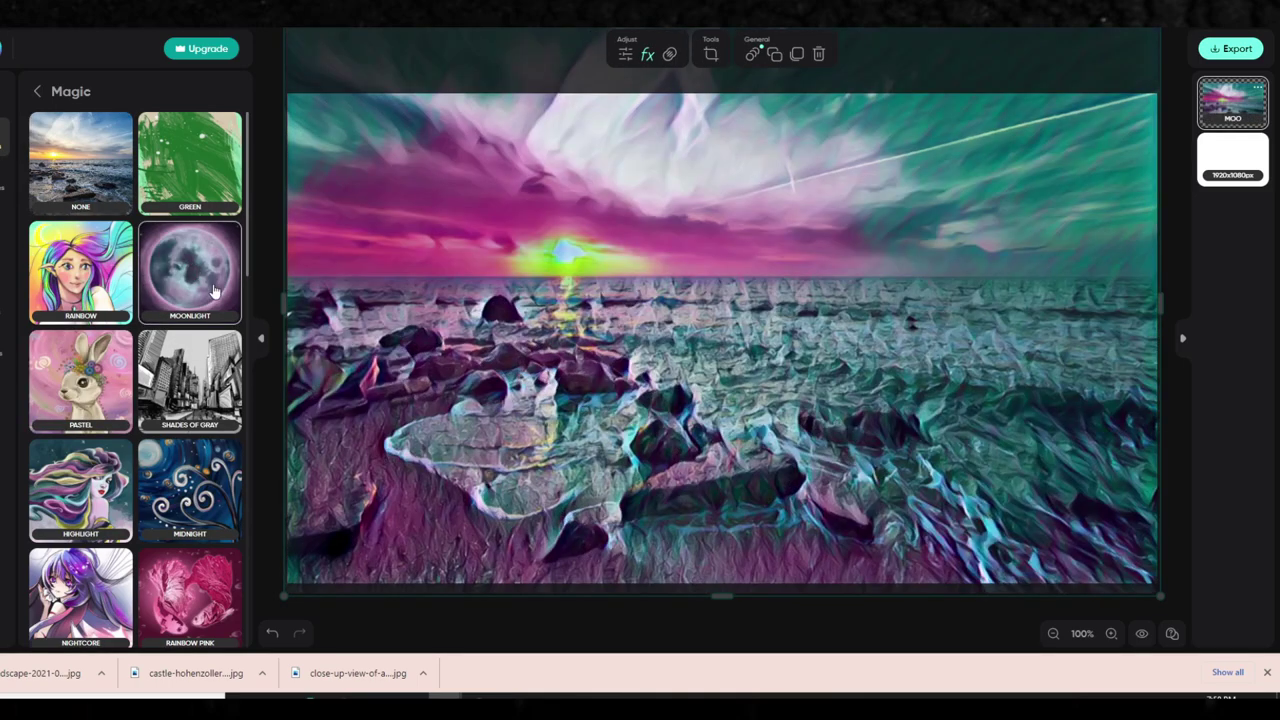
left_click(80, 160)
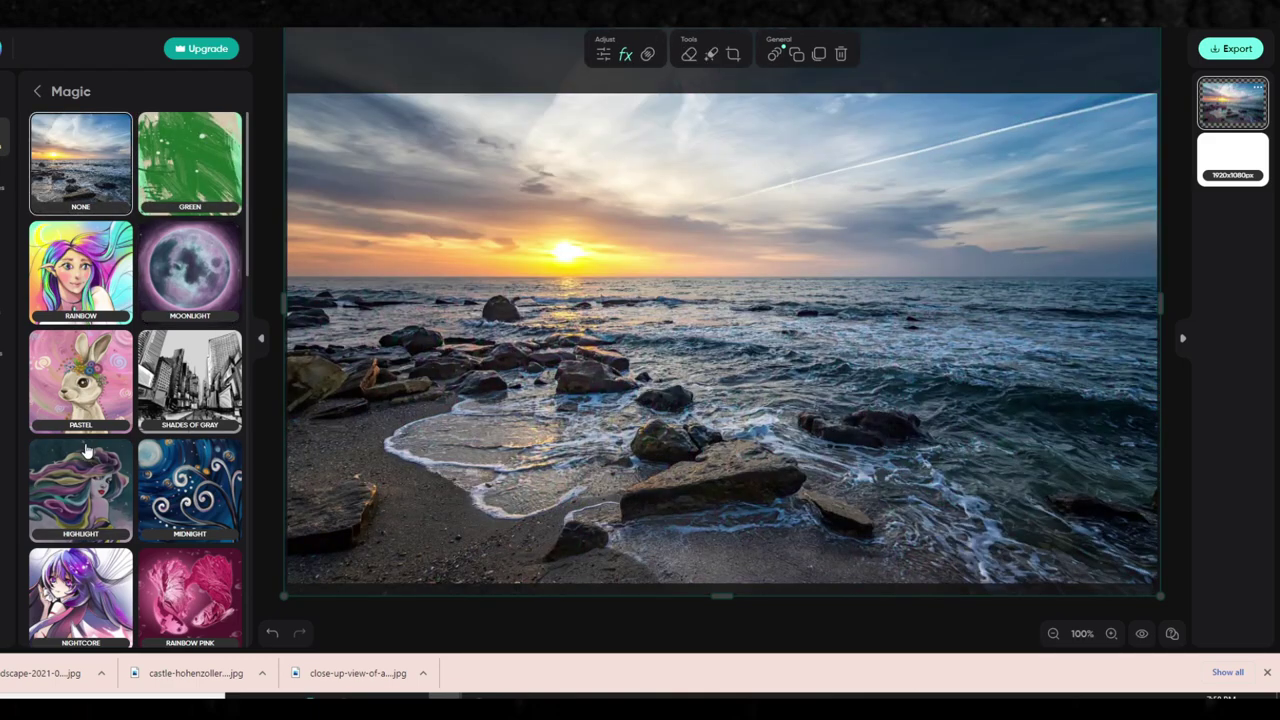
scroll(190, 300, "down", 3)
left_click(197, 237)
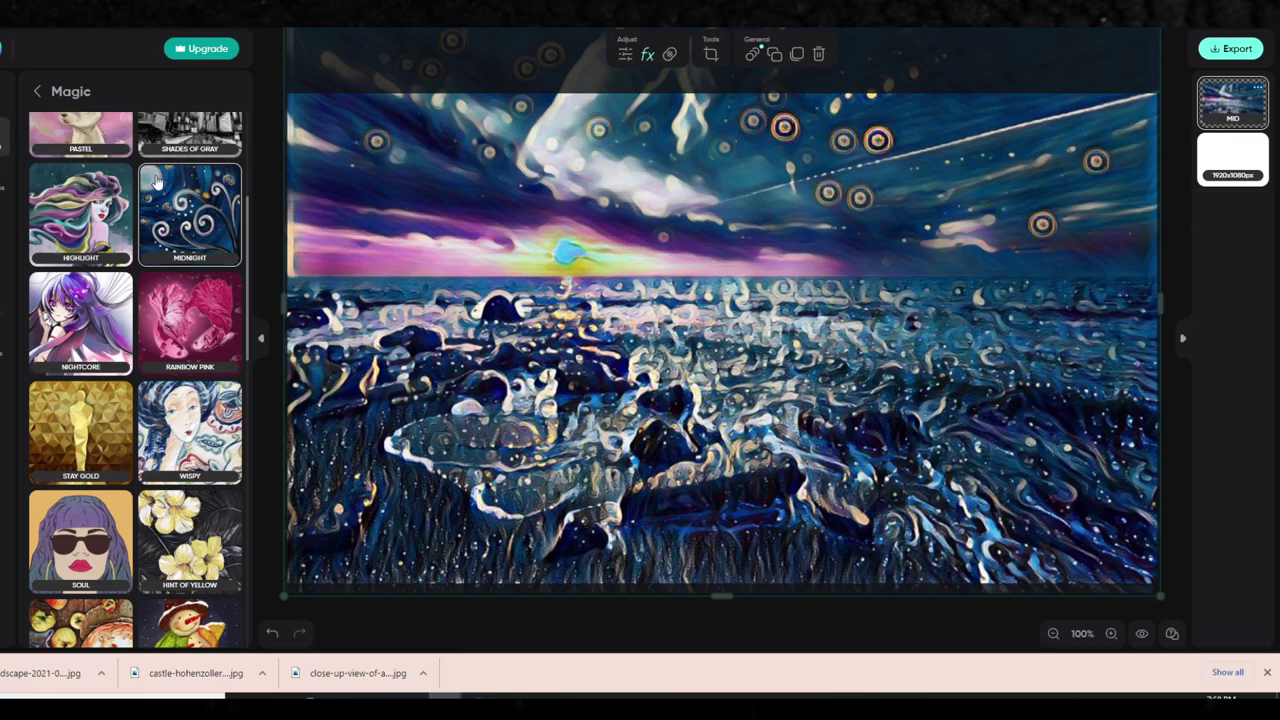
scroll(109, 190, "up", 3)
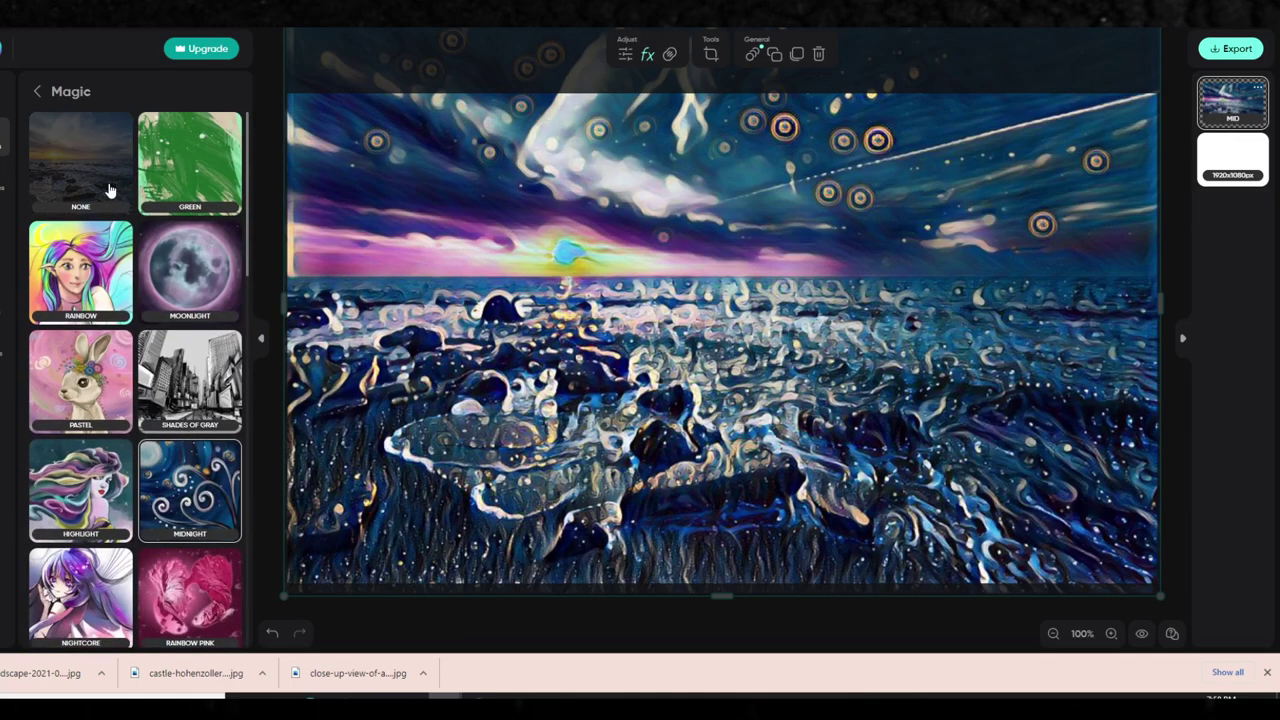
left_click(38, 91)
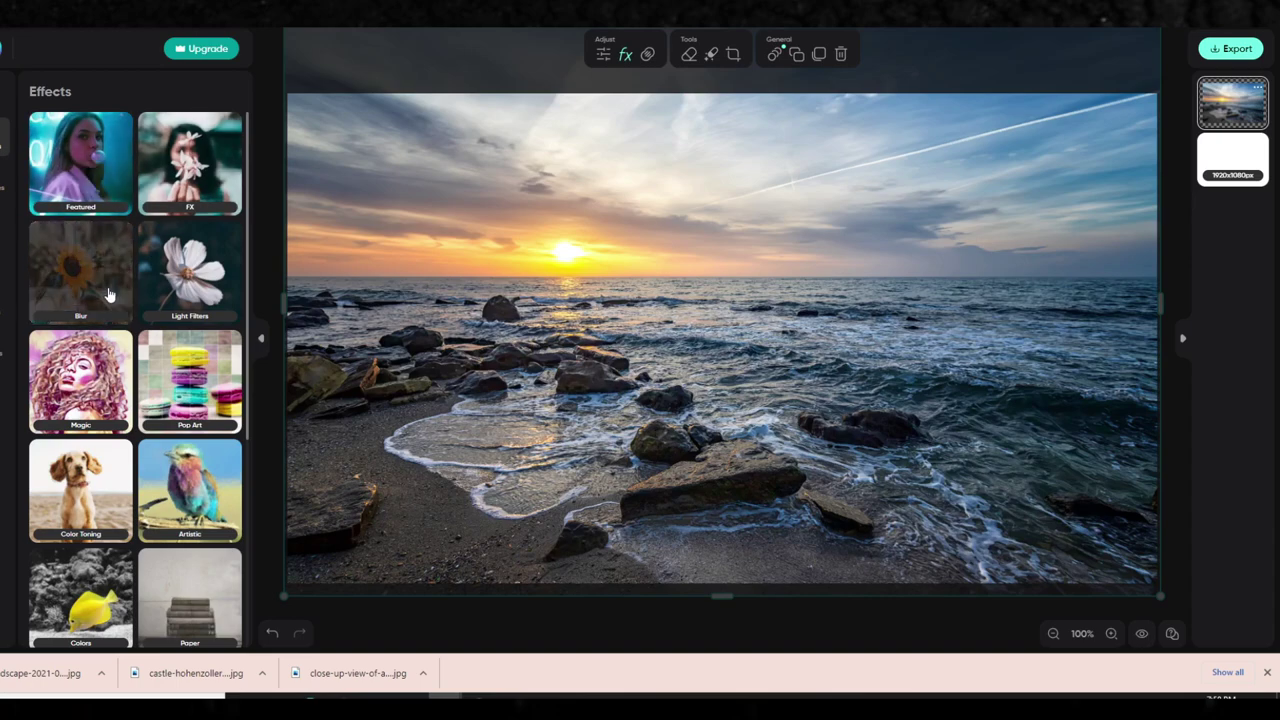
left_click(97, 188)
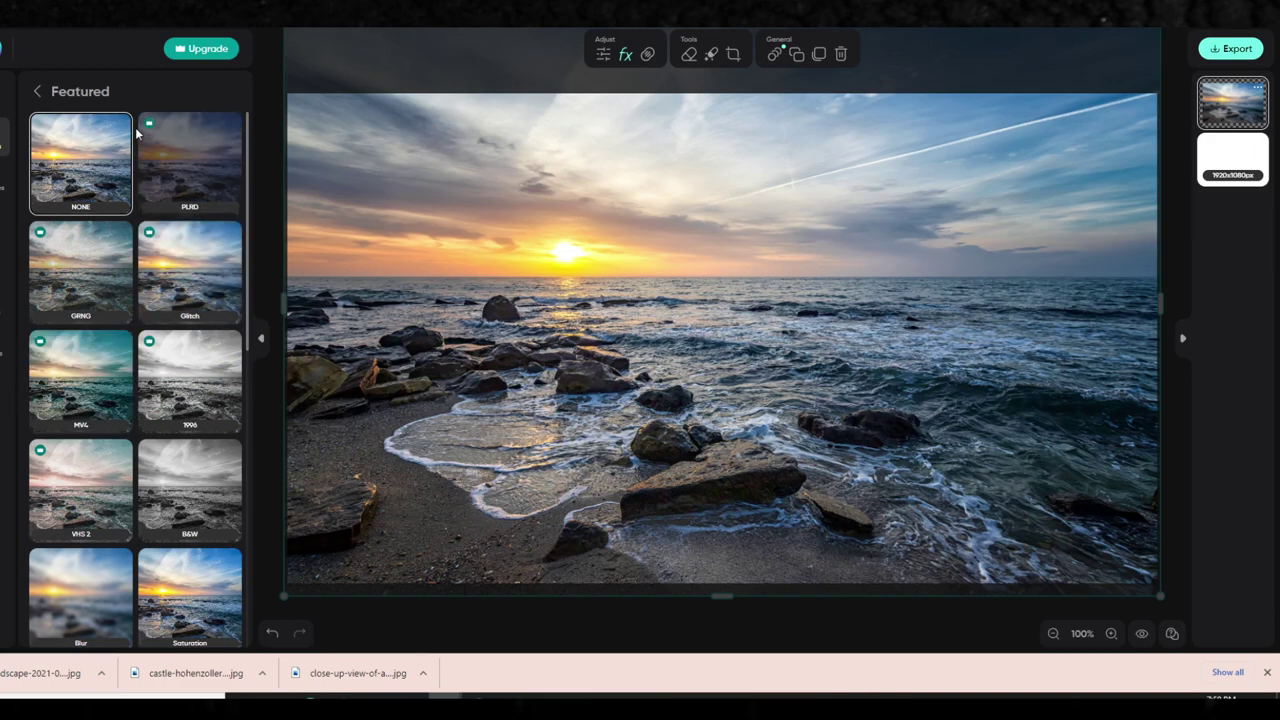
scroll(160, 280, "down", 2)
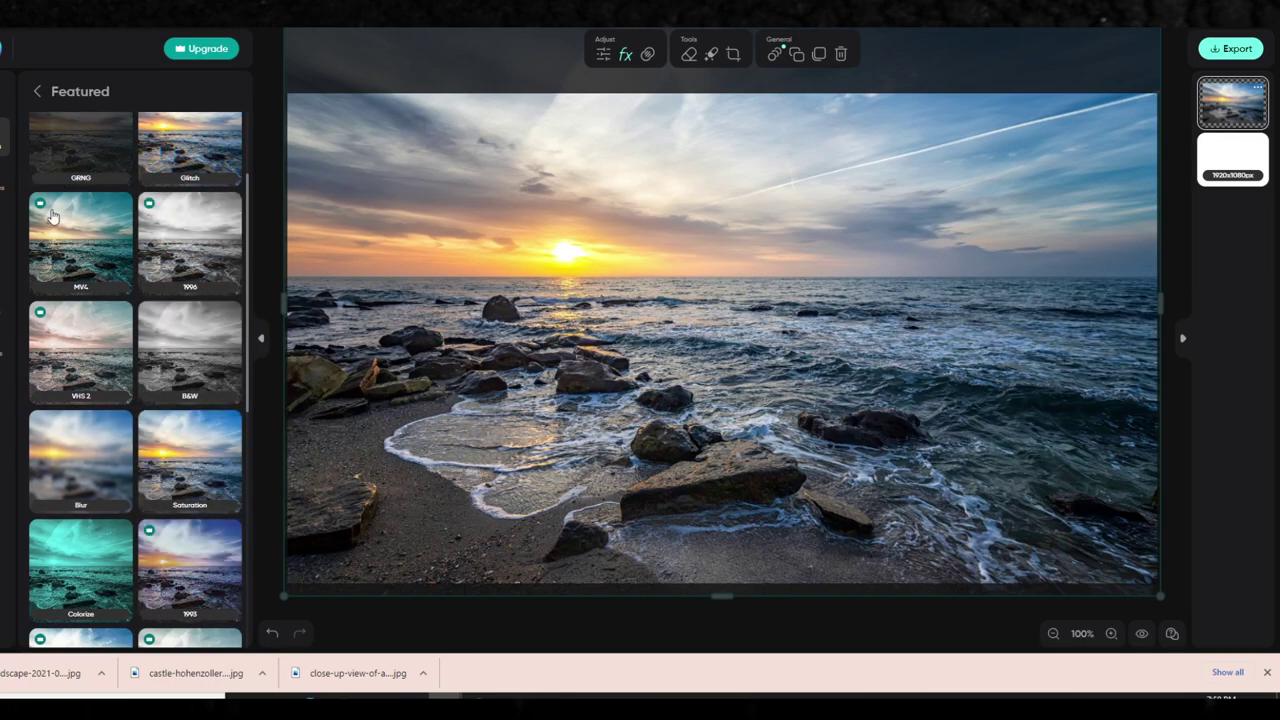
scroll(120, 300, "up", 2)
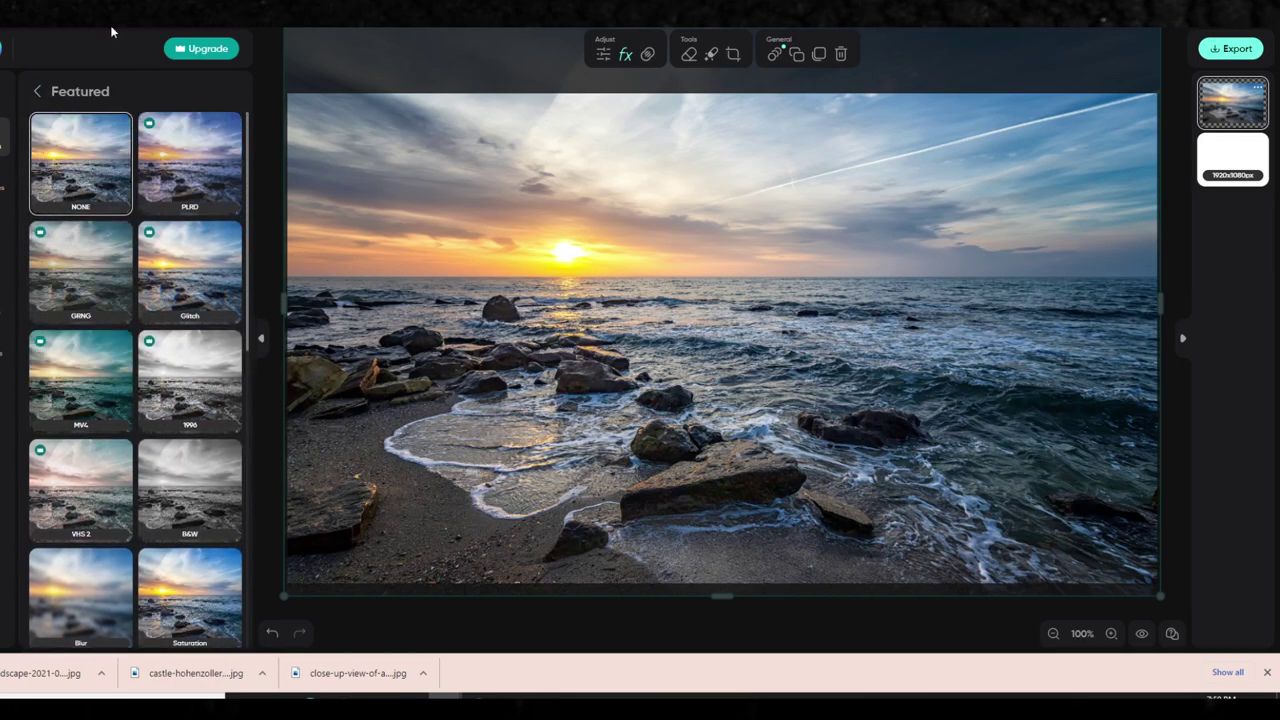
left_click(38, 92)
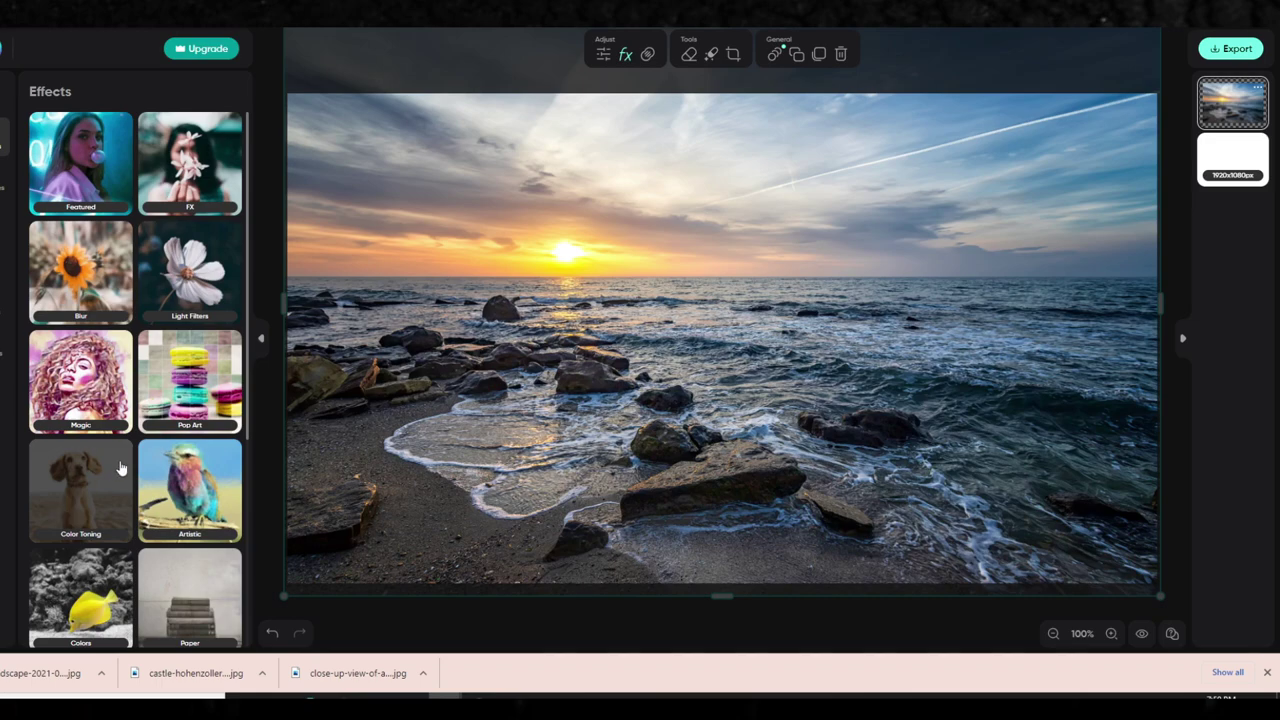
Step: Apply the Artistic Poster effect to the seascape, flattening it into bold color patches
left_click(194, 482)
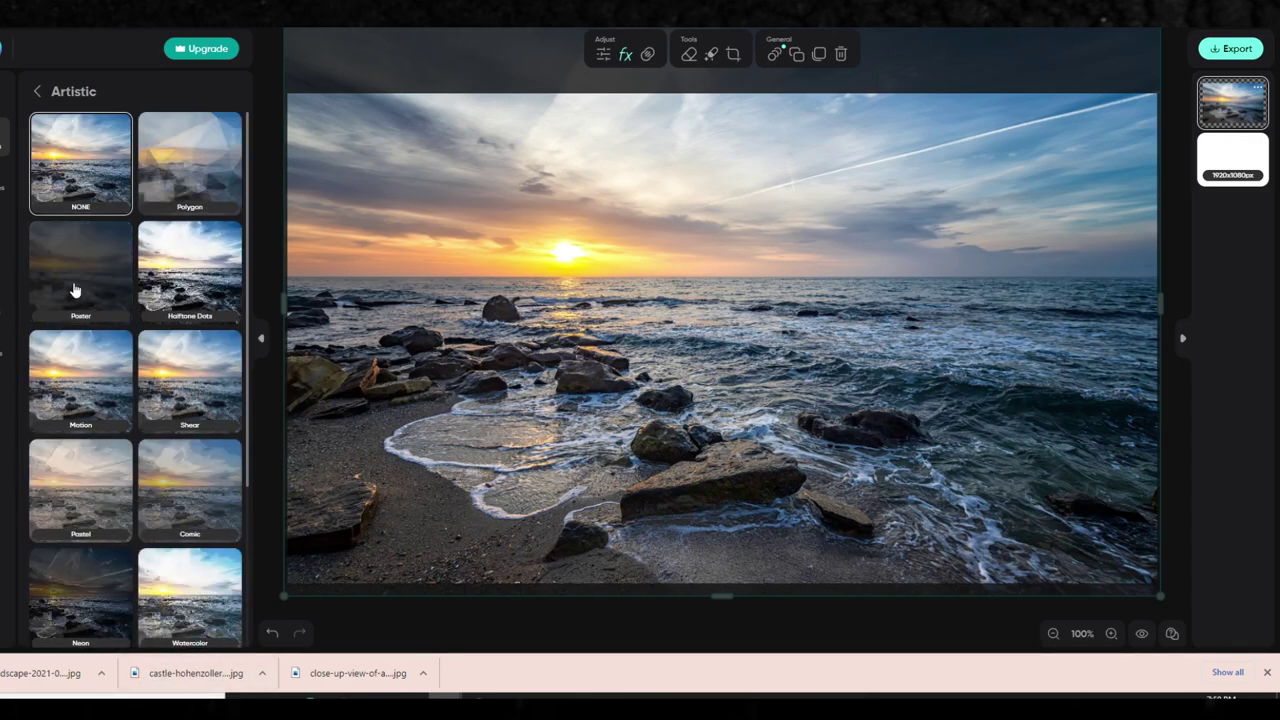
left_click(75, 290)
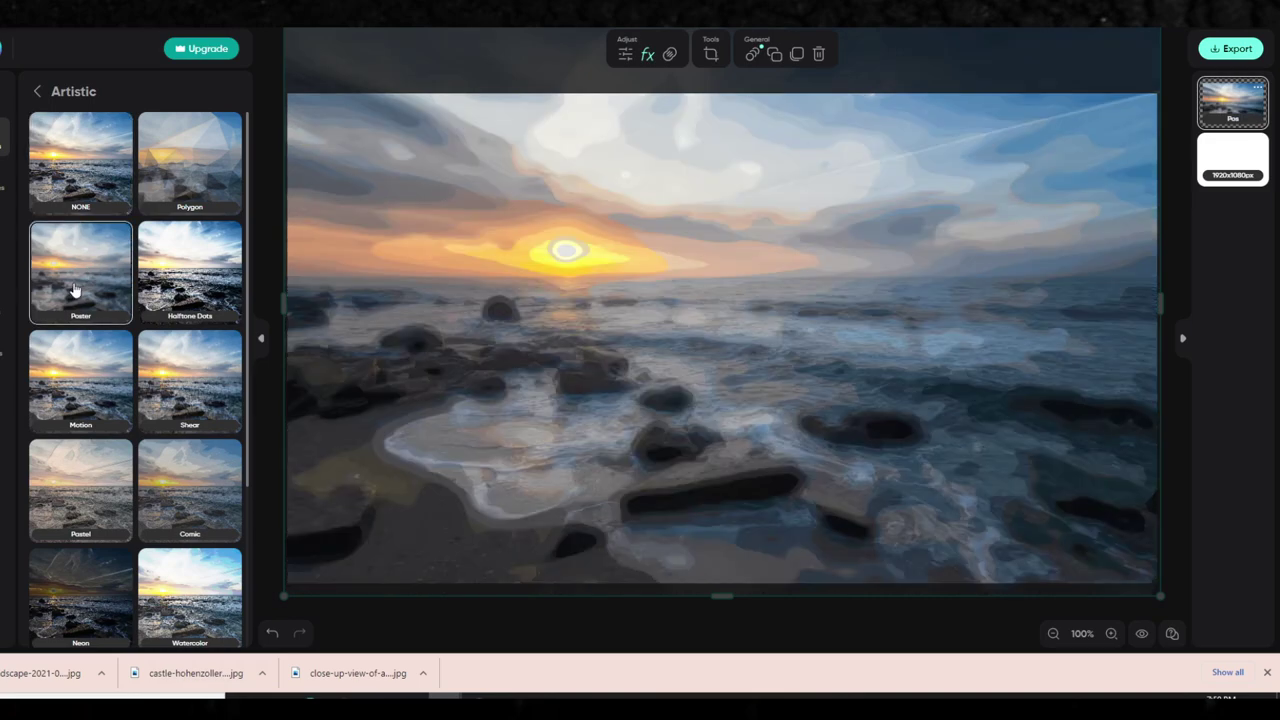
scroll(230, 460, "down", 2)
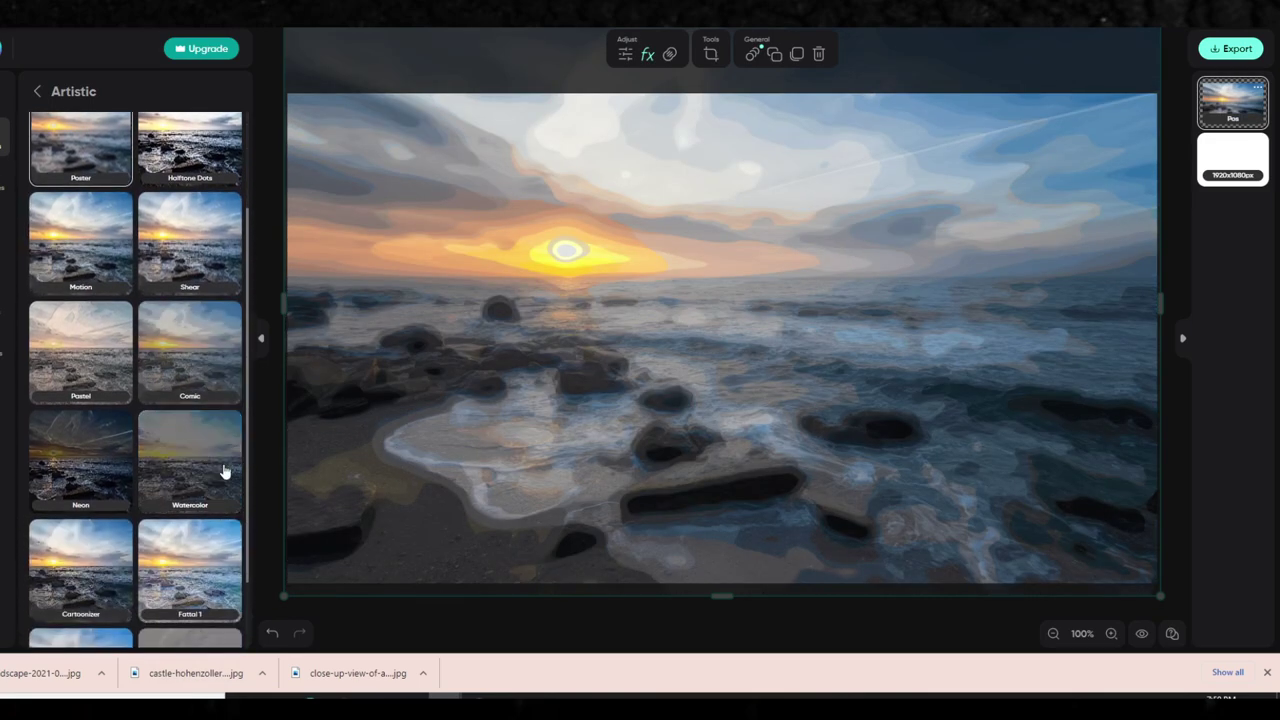
scroll(63, 285, "up", 2)
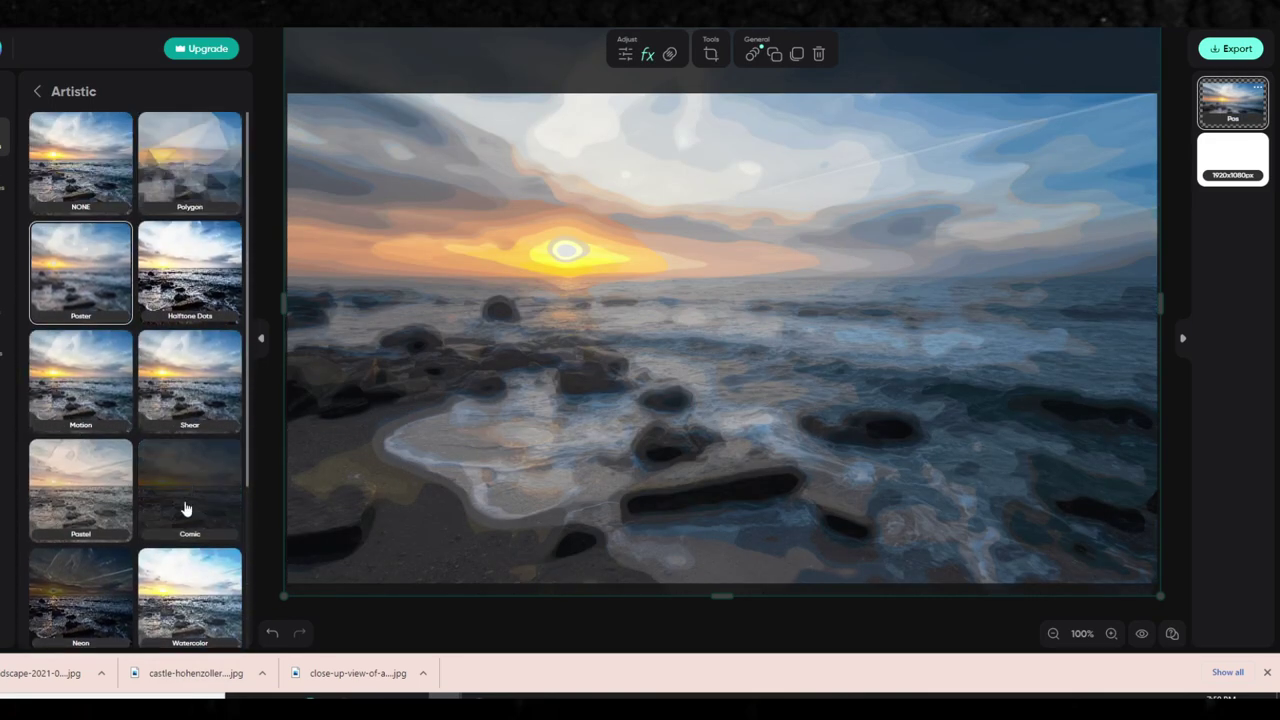
Step: Tune the Poster adjustments to Colors 46, Details 96 and Fade 25
left_click(626, 55)
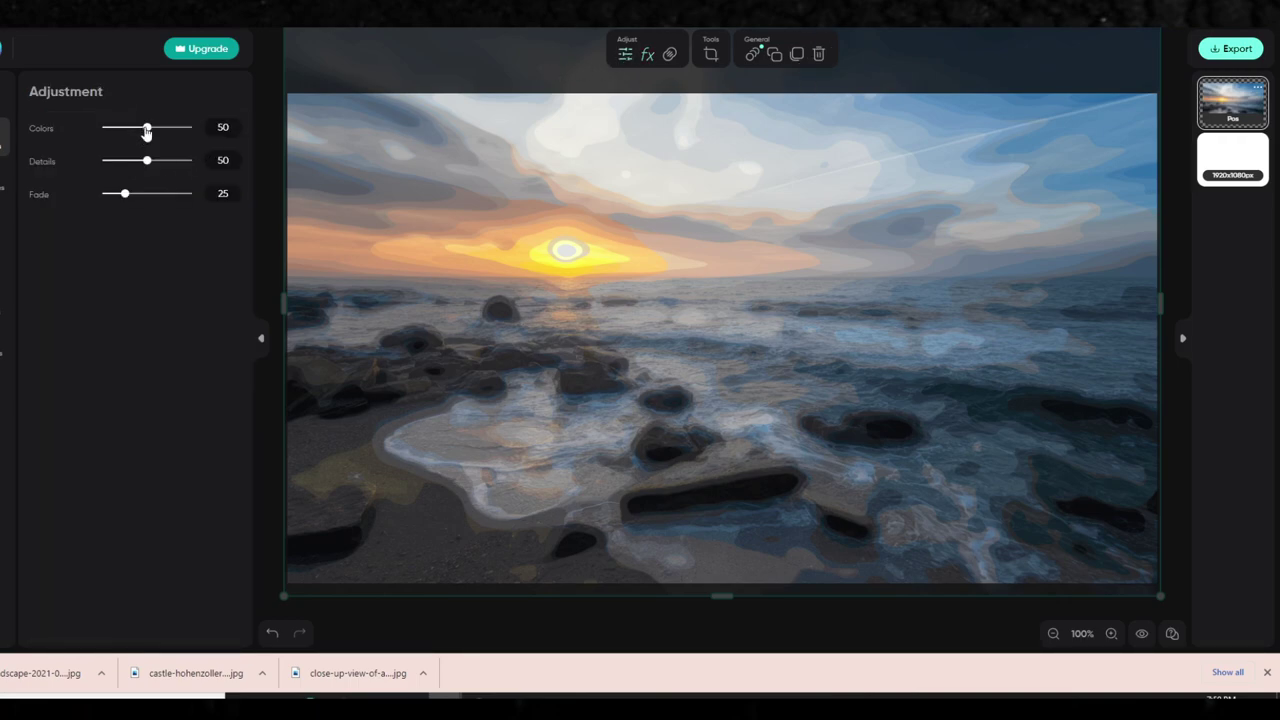
left_click_drag(147, 131, 24, 142)
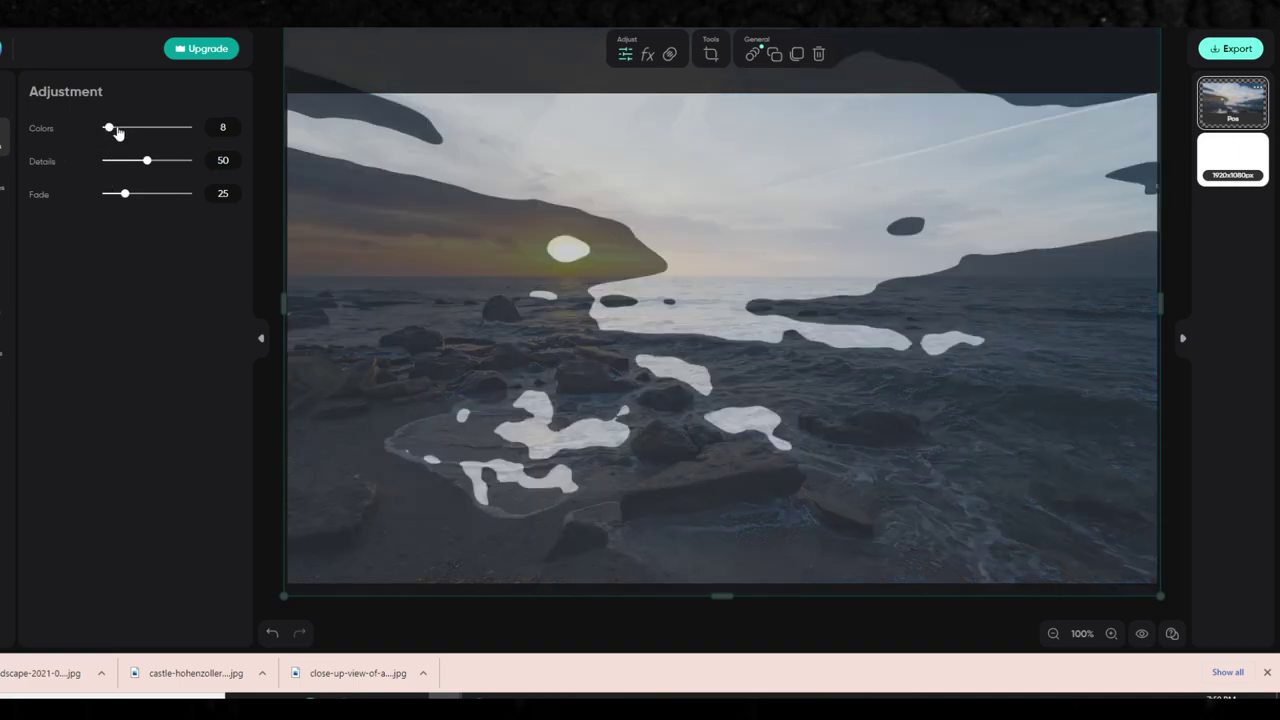
left_click_drag(117, 133, 286, 137)
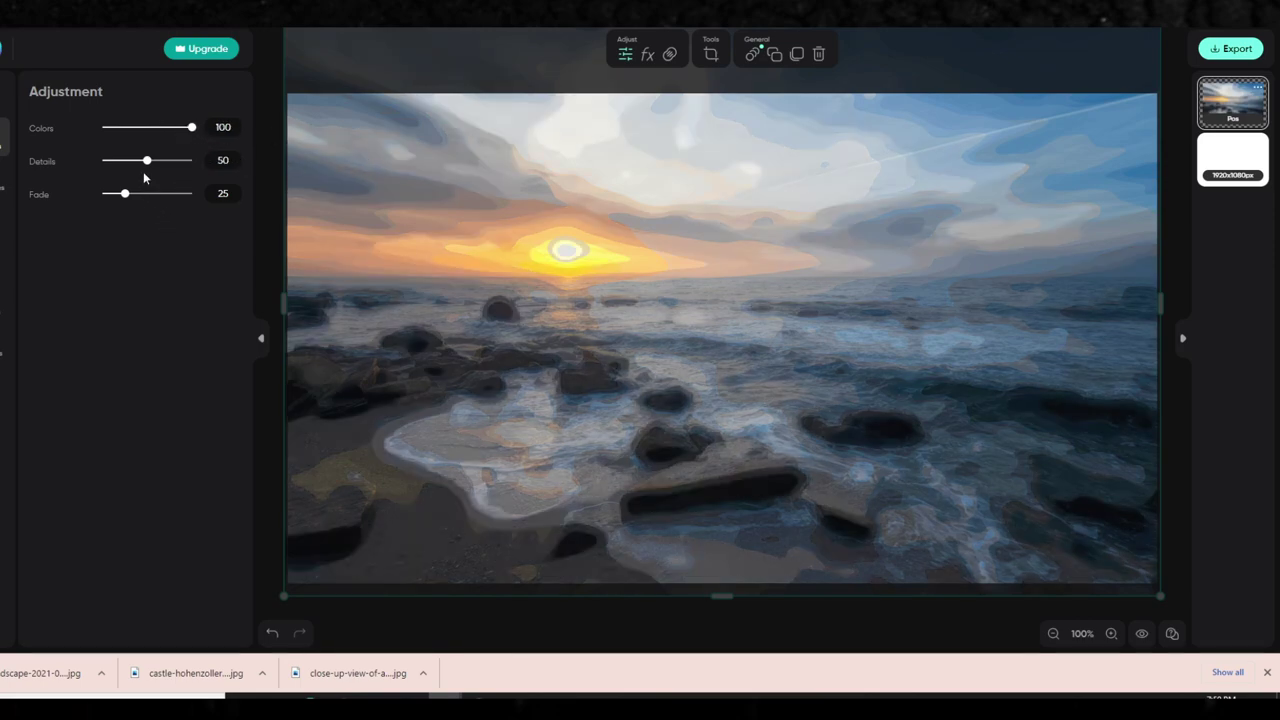
left_click_drag(190, 125, 211, 177)
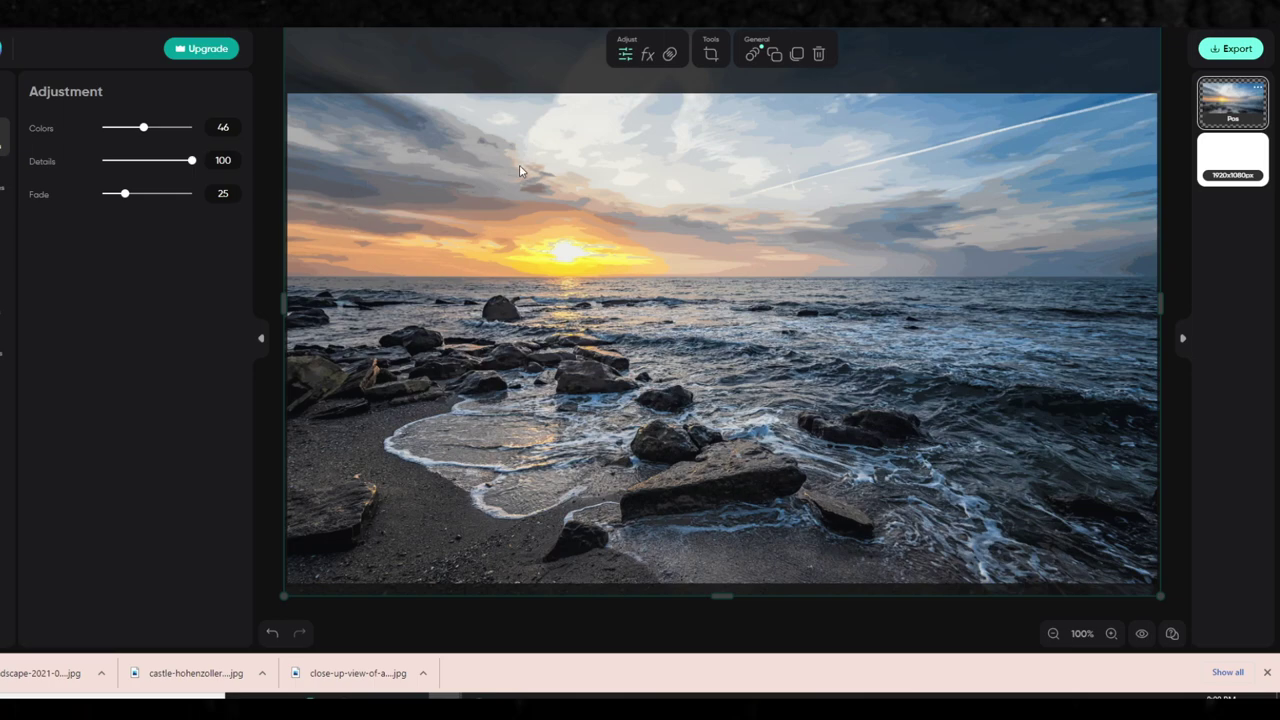
left_click_drag(194, 168, 181, 167)
Step: Download the posterized seascape as a 2.4 MB JPG and start a blank new canvas
left_click(4, 140)
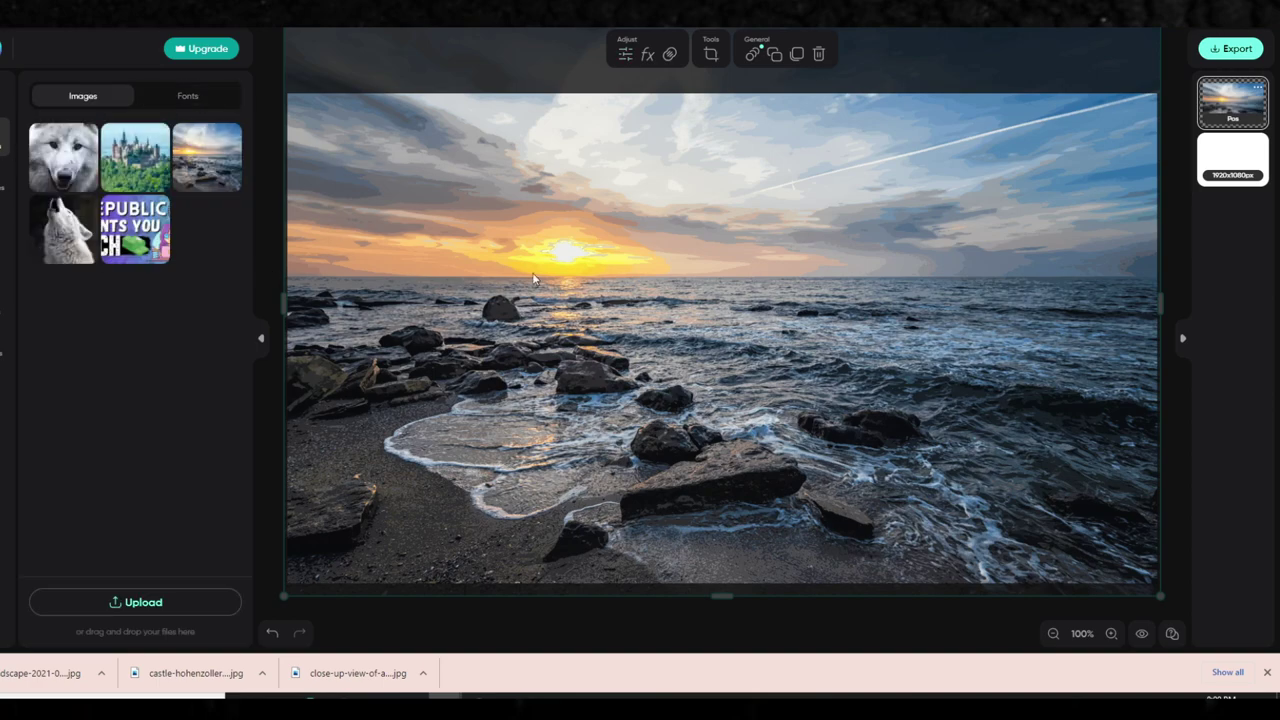
left_click(1234, 48)
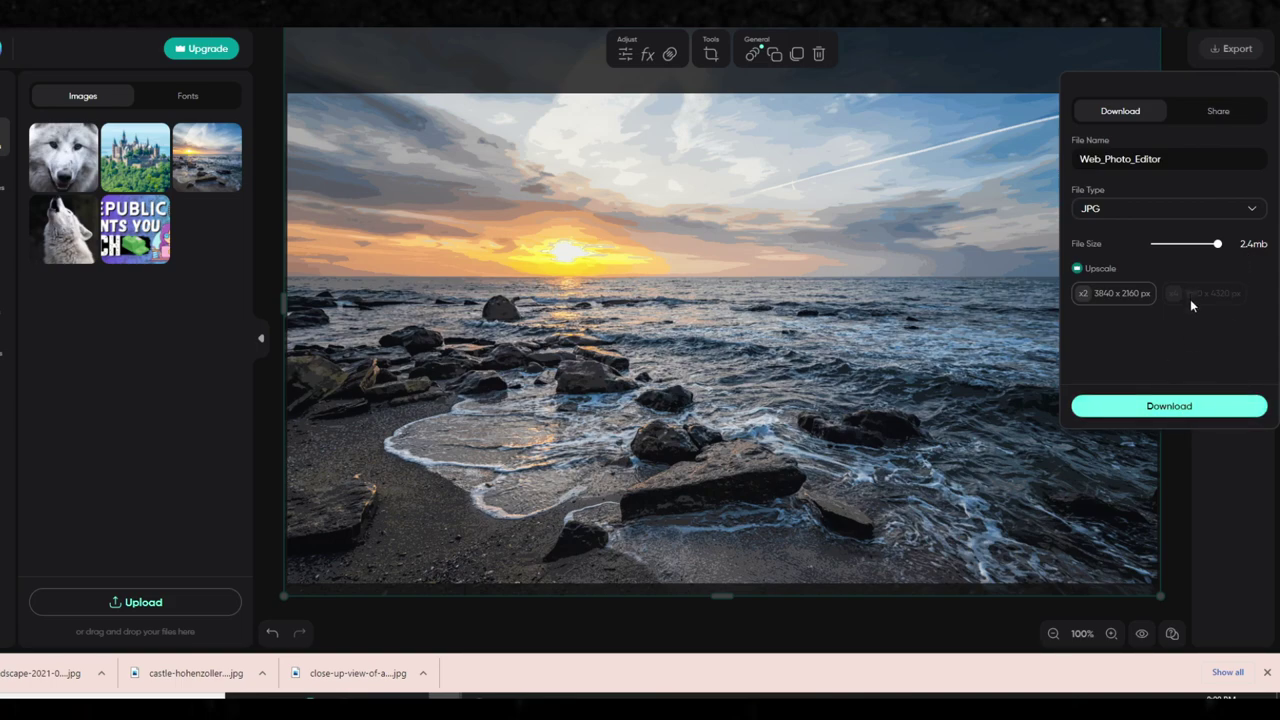
left_click(1193, 406)
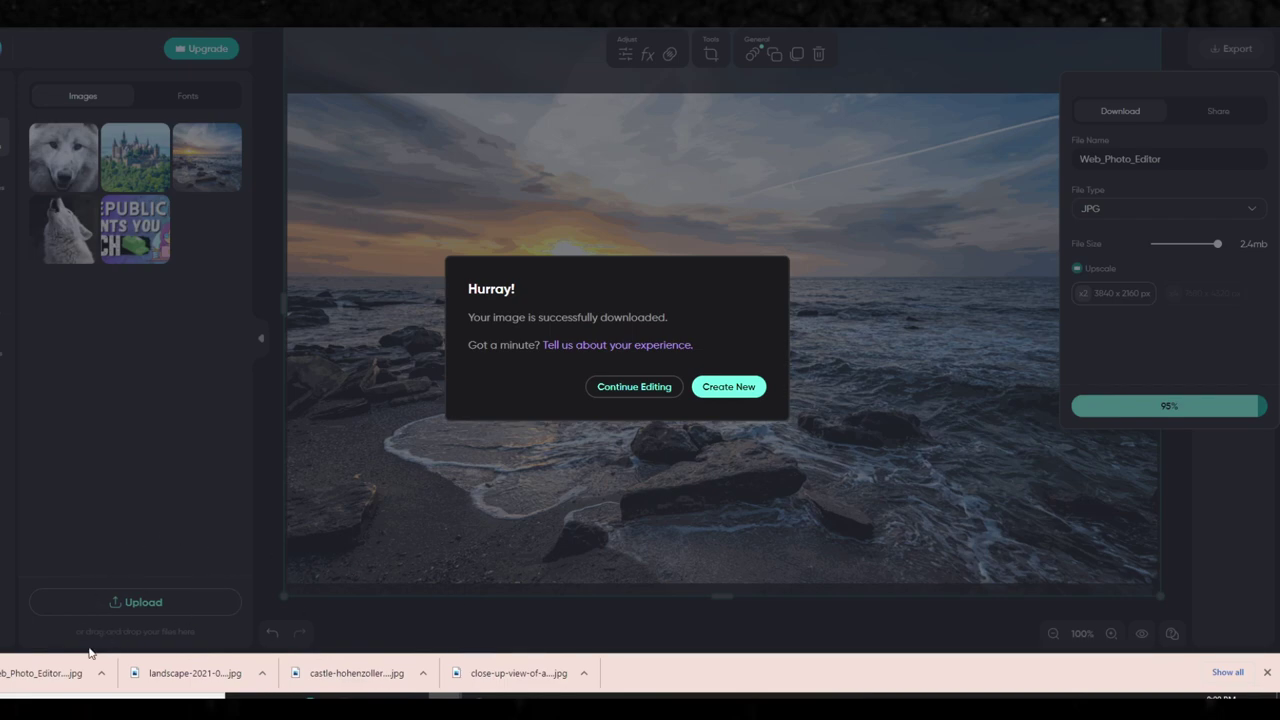
left_click(440, 374)
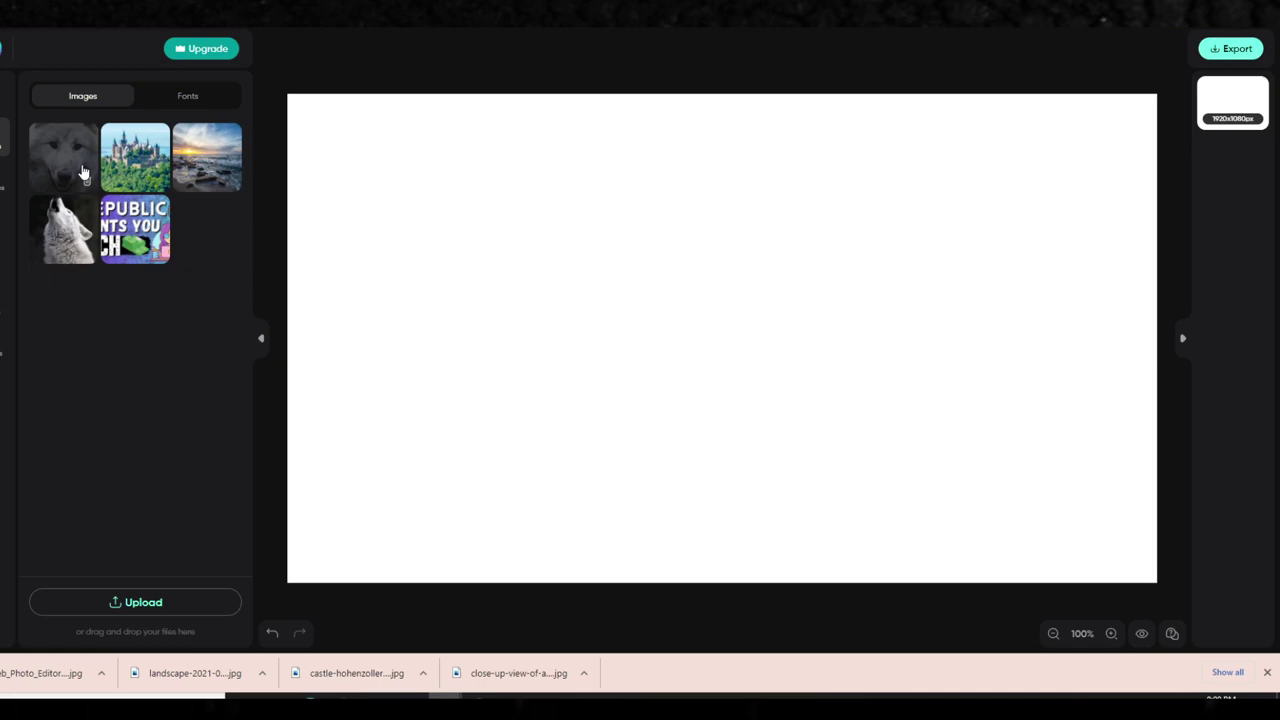
Step: Add two copies of the white wolf photo, one on the page's left, one on the right
left_click(84, 174)
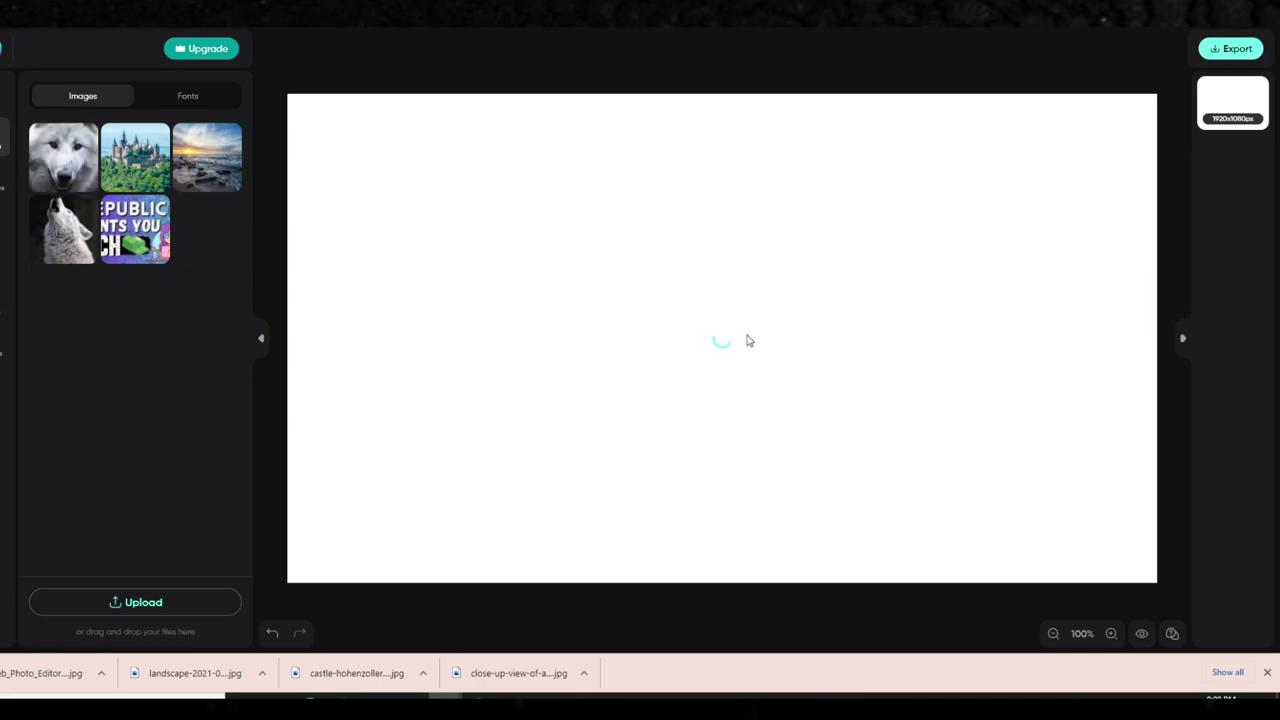
left_click_drag(692, 338, 516, 347)
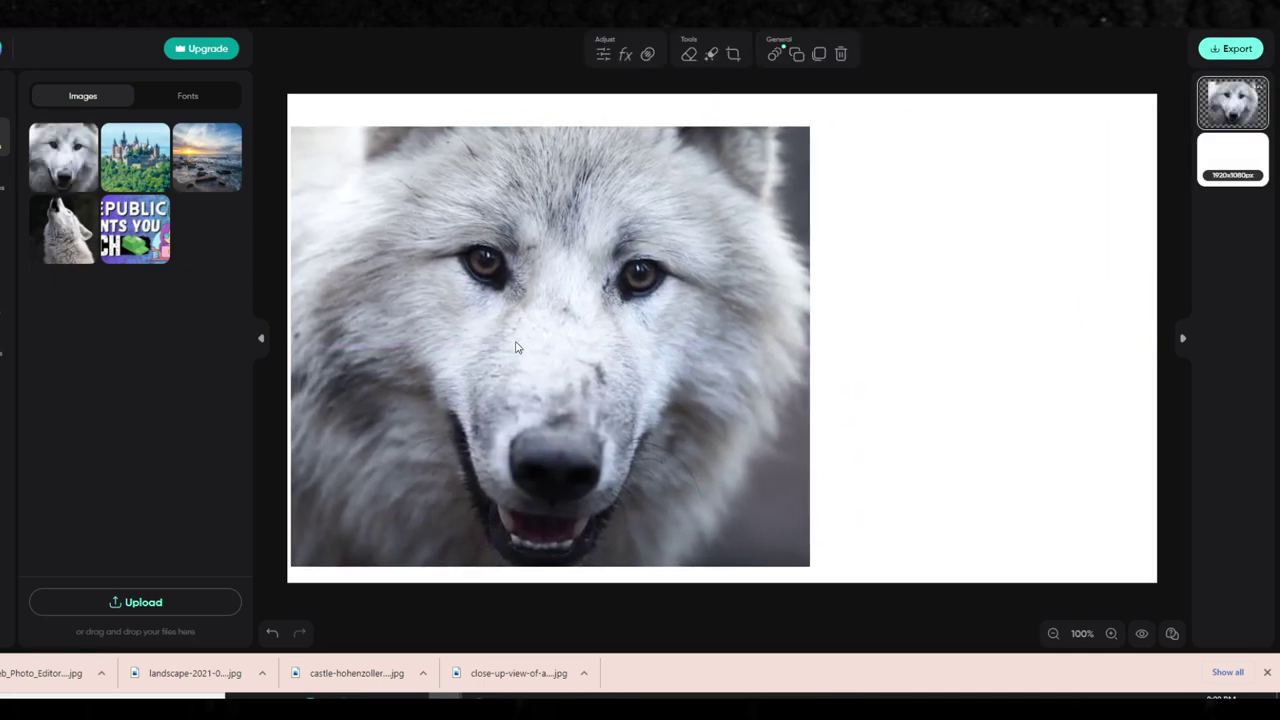
left_click(64, 158)
left_click_drag(748, 427, 915, 402)
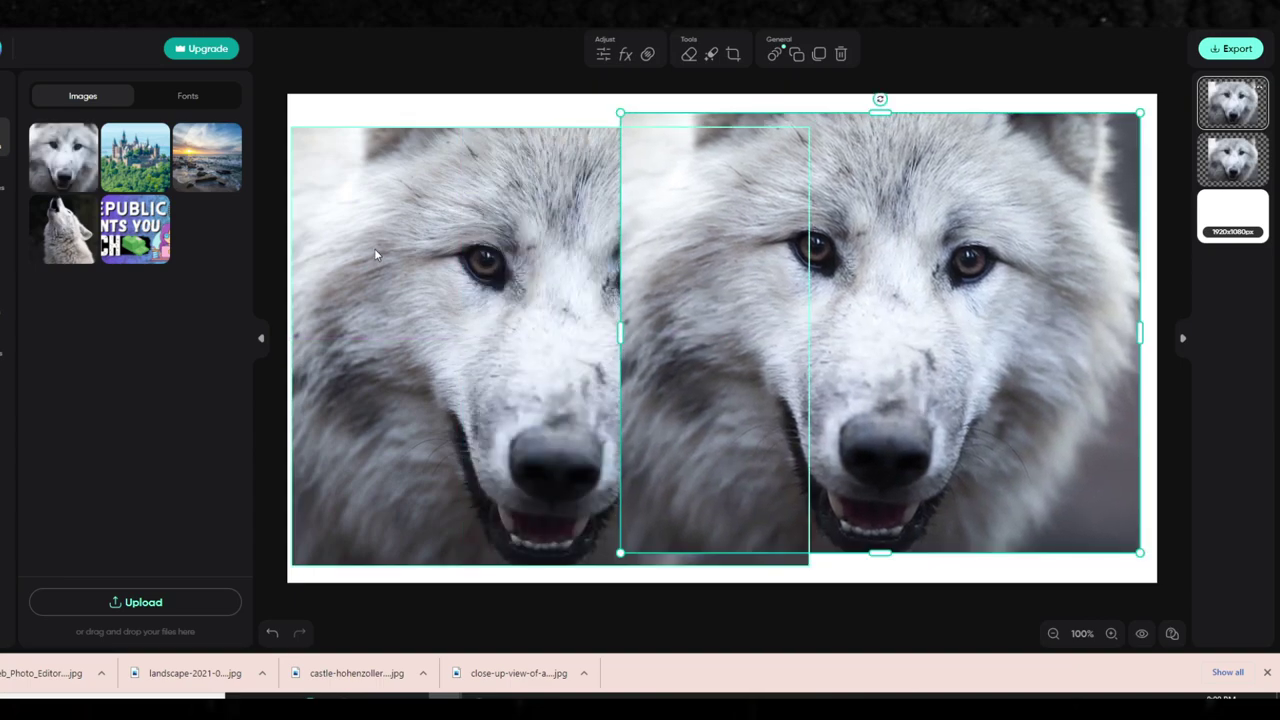
Step: Shrink and raise the left wolf, and nudge the right wolf slightly left
left_click(375, 254)
left_click_drag(808, 127, 620, 248)
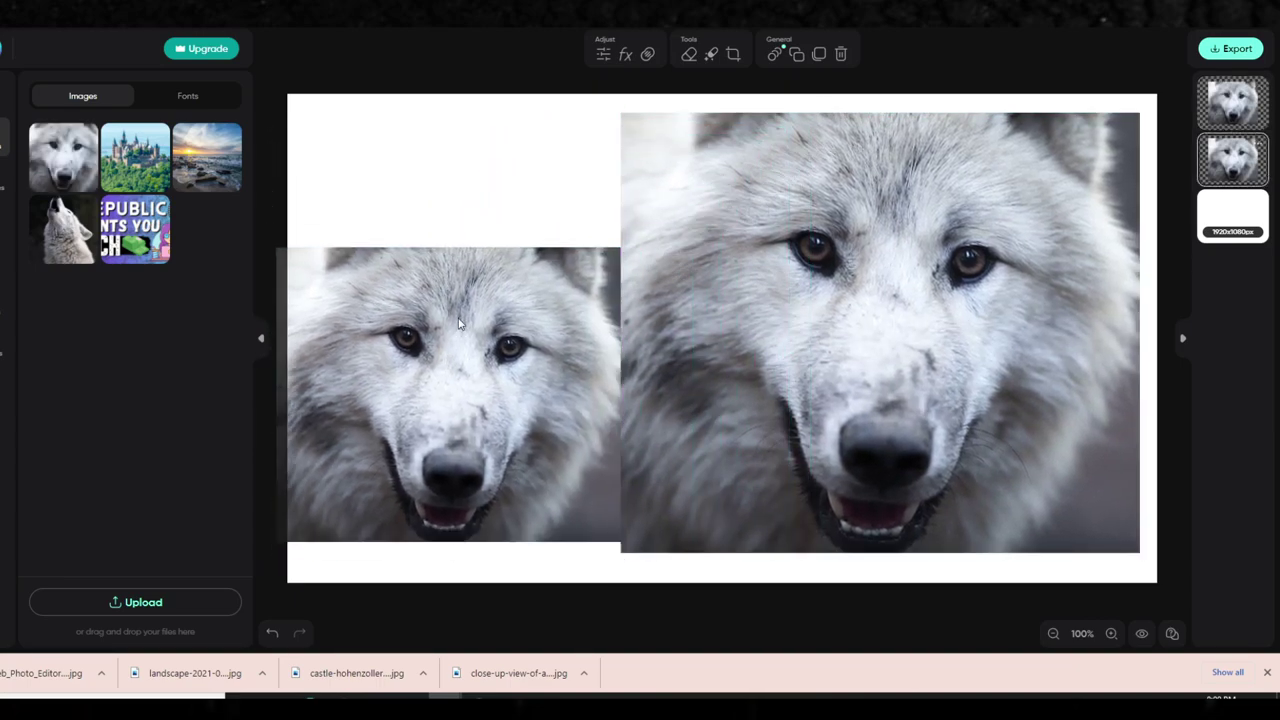
left_click_drag(459, 322, 459, 221)
left_click_drag(900, 323, 886, 326)
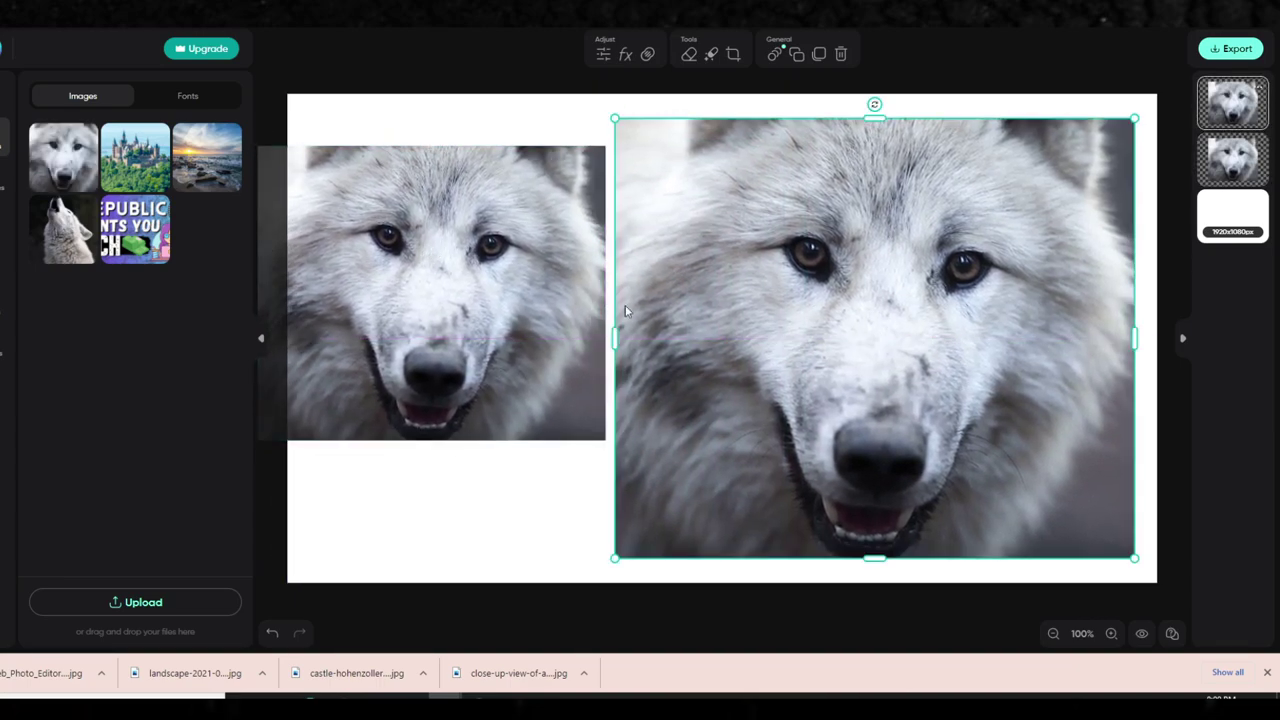
Step: Browse the effect categories and apply the Duotone DTN 3 effect to the right wolf
left_click(624, 53)
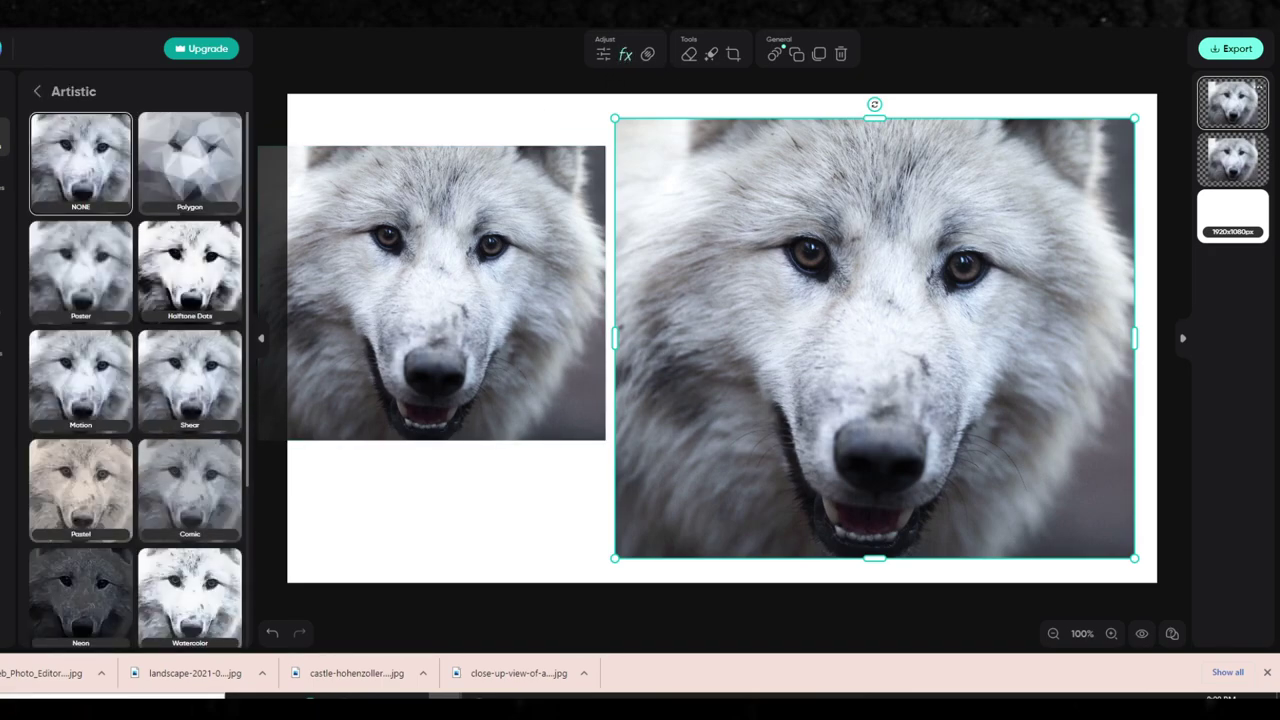
scroll(190, 480, "down", 2)
scroll(133, 214, "up", 2)
left_click(37, 91)
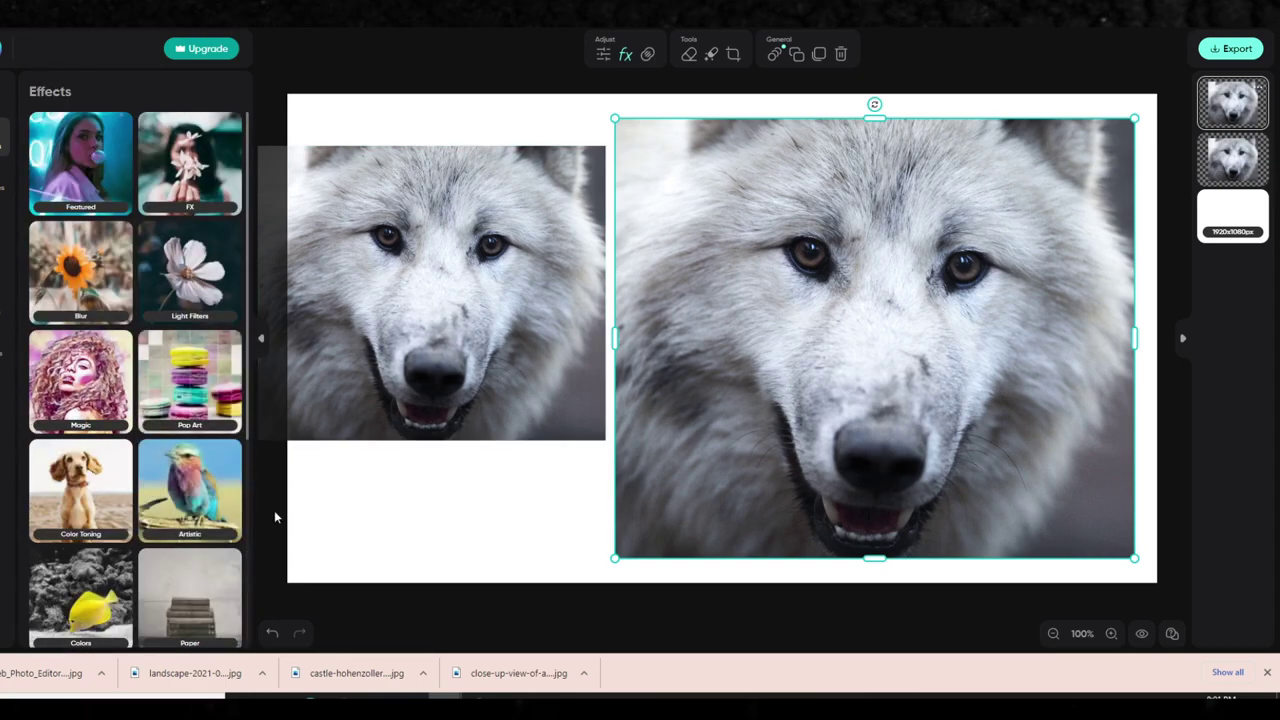
scroll(160, 495, "down", 3)
scroll(135, 618, "down", 2)
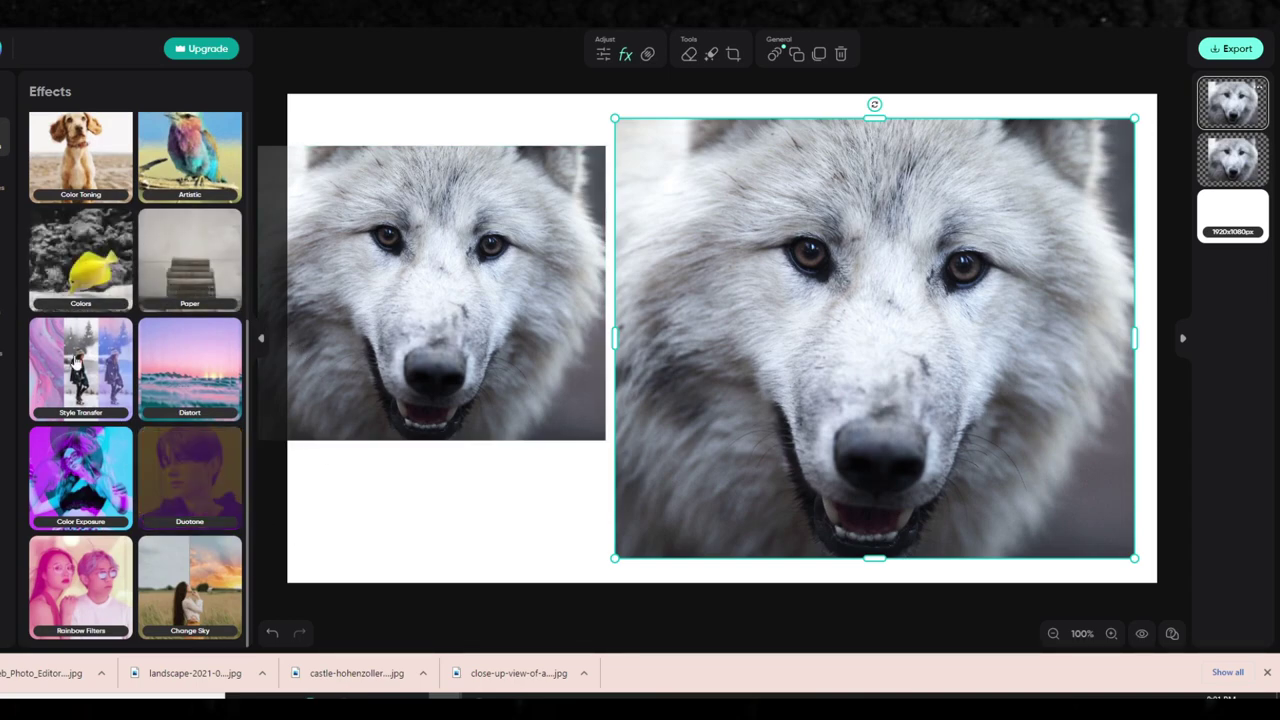
left_click(71, 260)
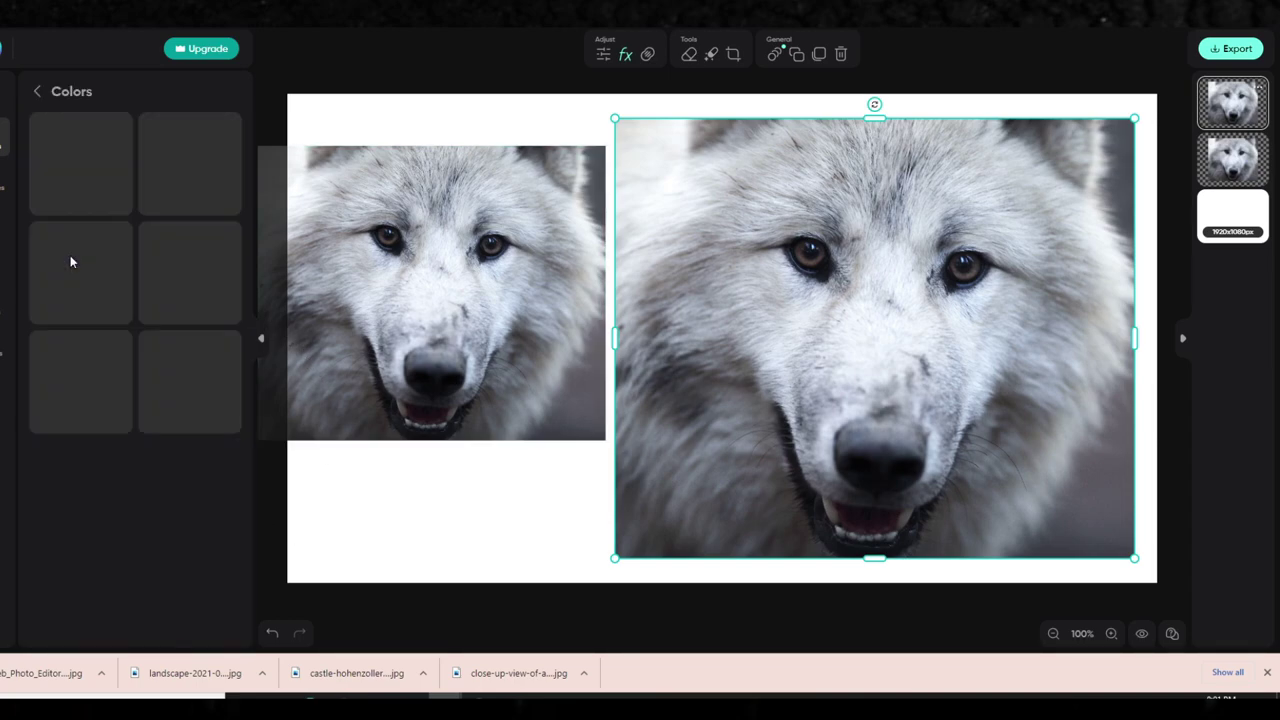
left_click(31, 91)
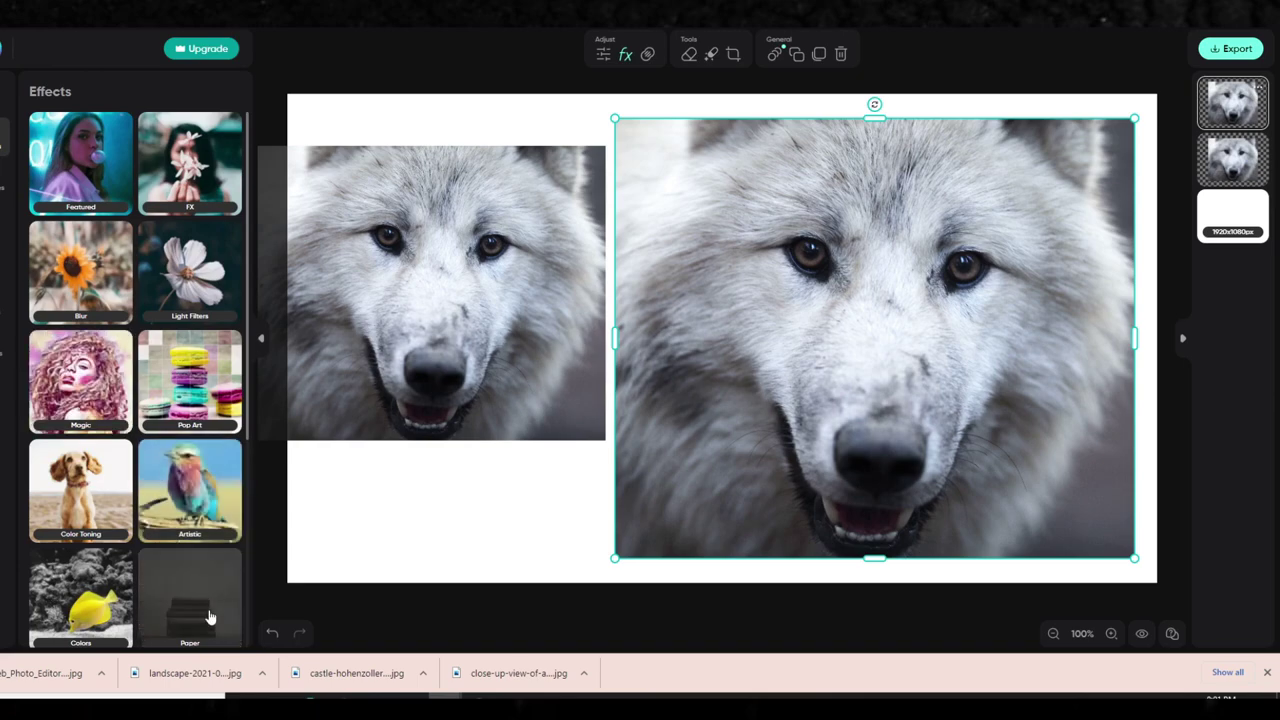
scroll(210, 617, "down", 3)
left_click(188, 476)
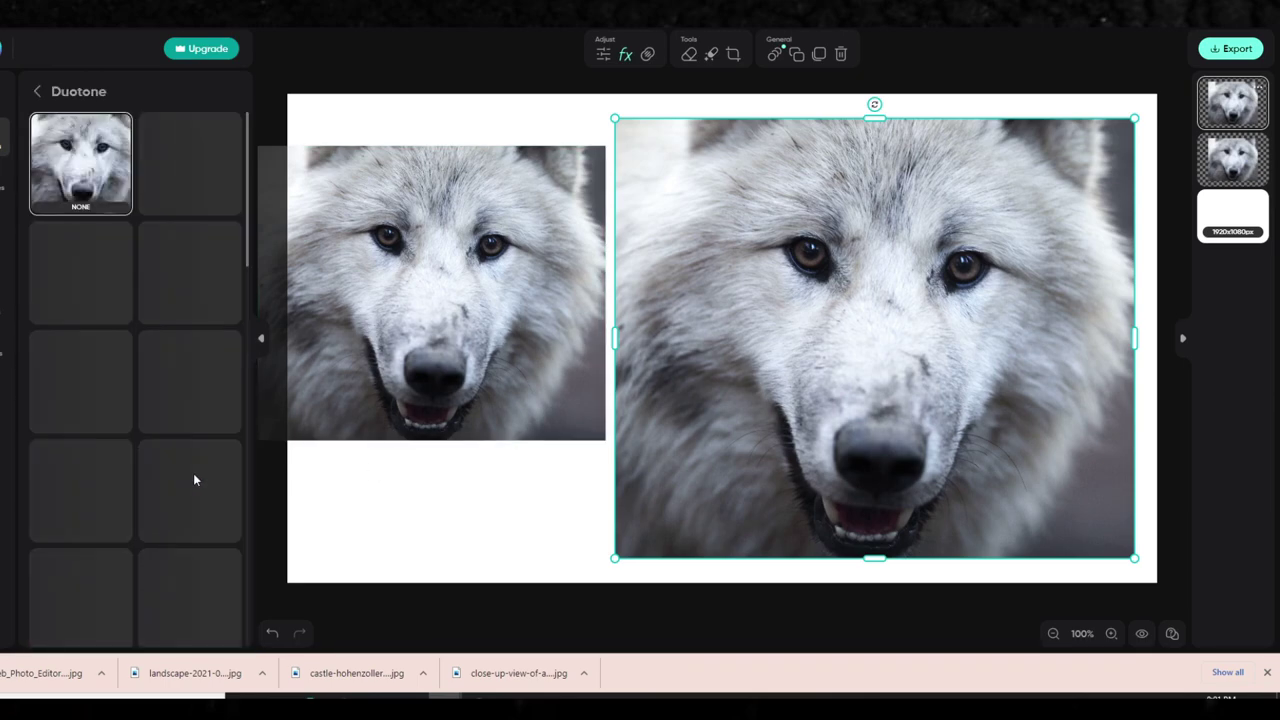
left_click(214, 264)
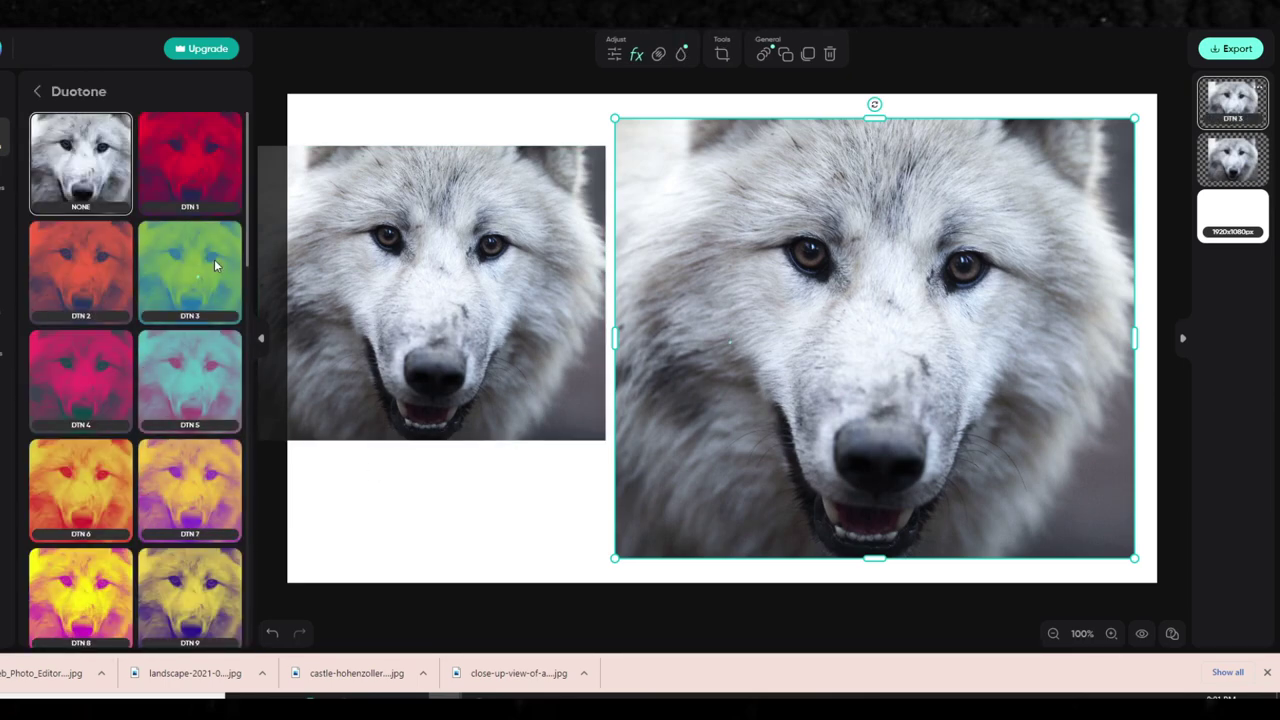
Step: Switch the right wolf to Color Exposure, trying CXP 5 and settling on pink CXP 3
left_click(37, 92)
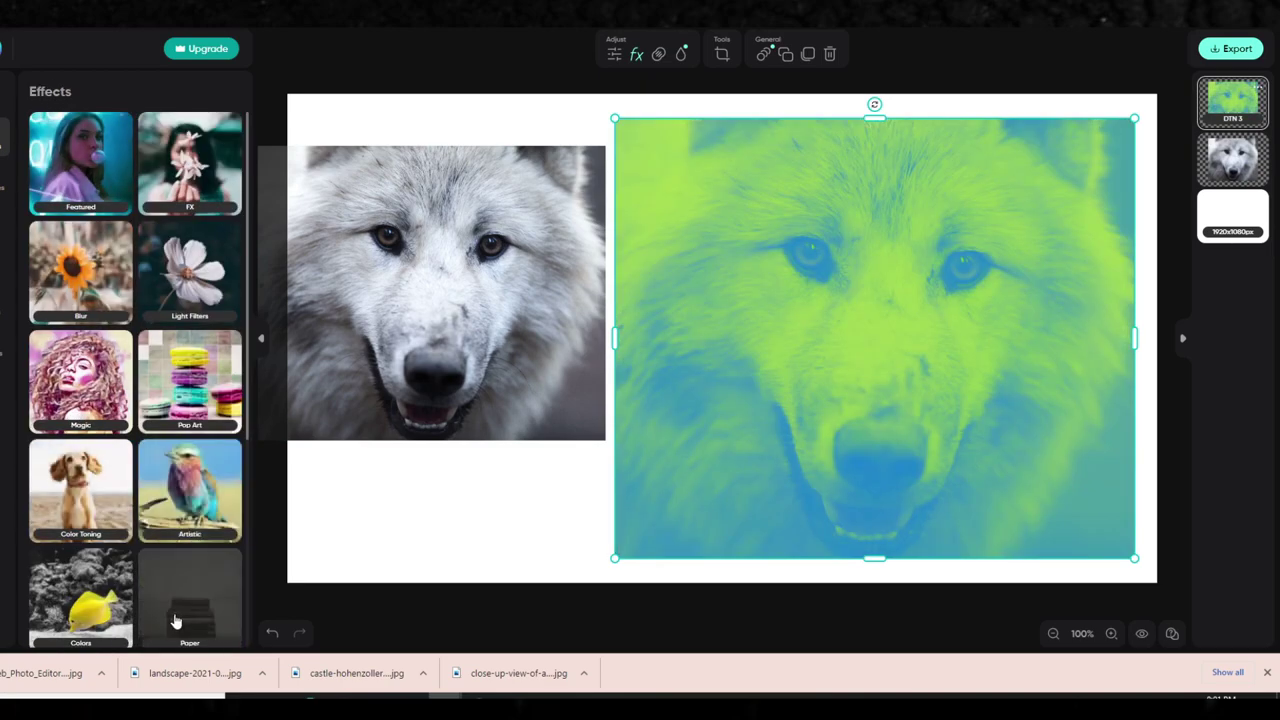
scroll(86, 601, "down", 3)
left_click(62, 470)
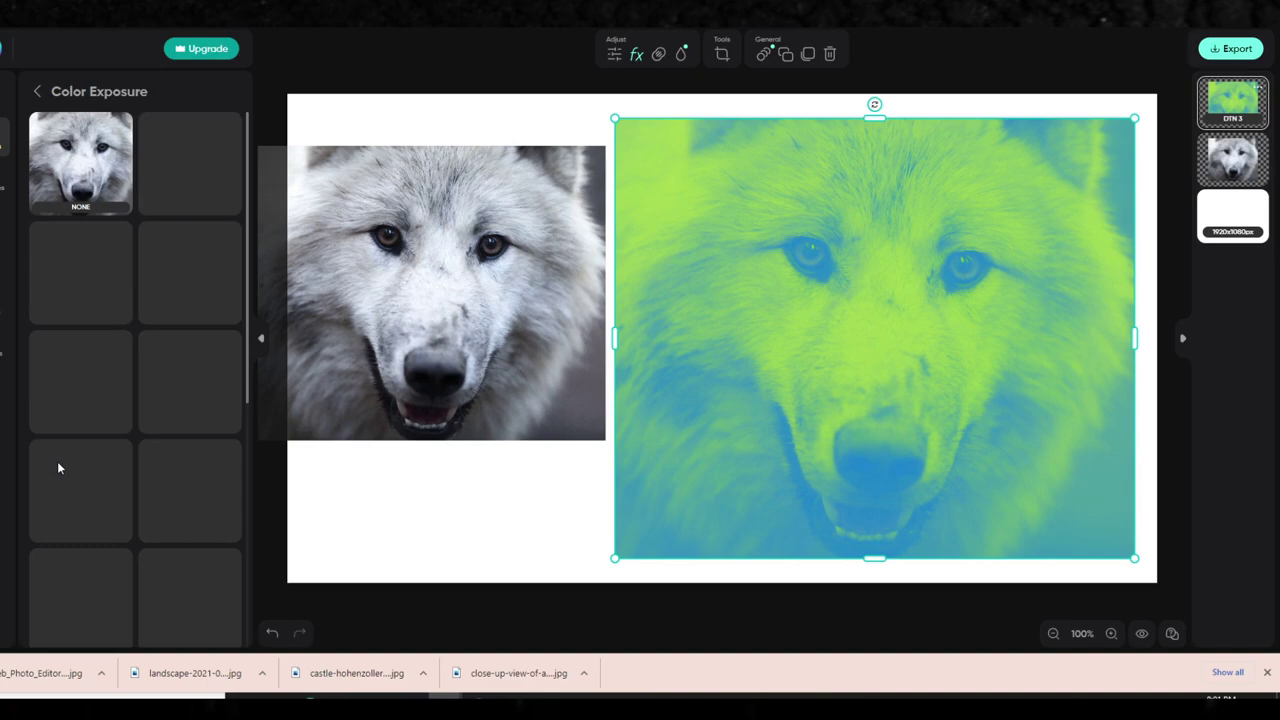
left_click(104, 174)
left_click(192, 362)
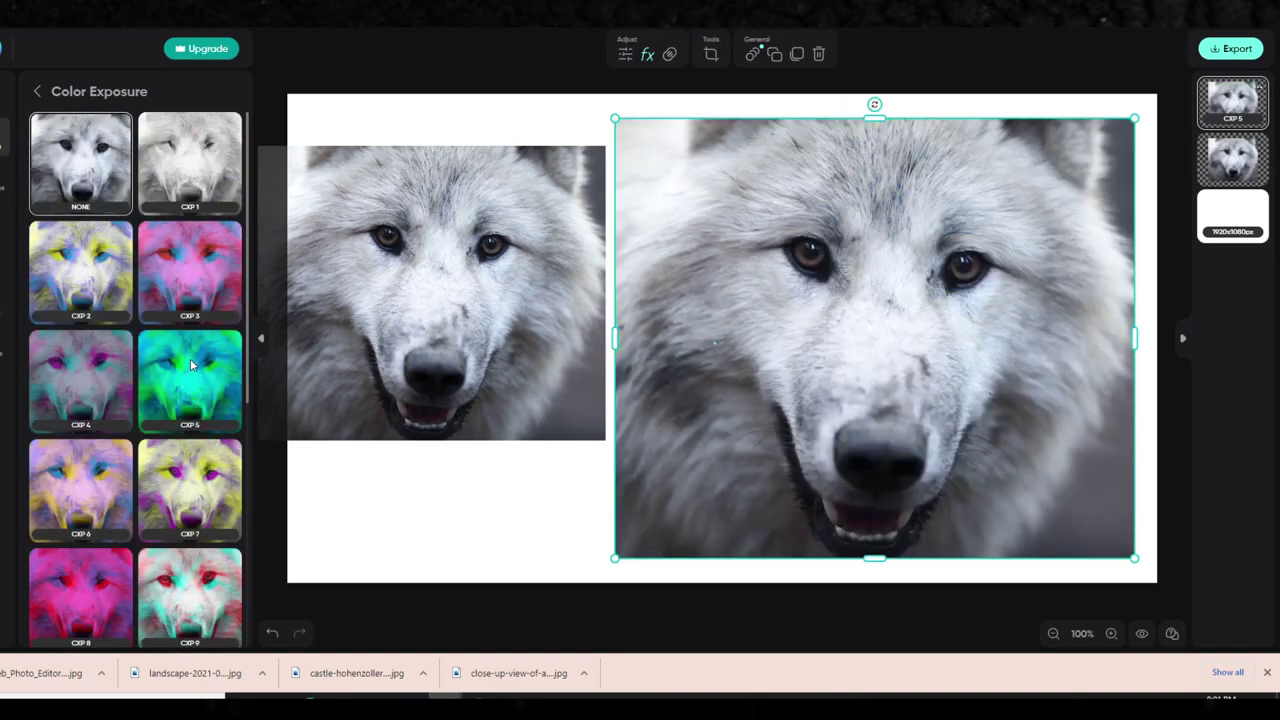
left_click(174, 279)
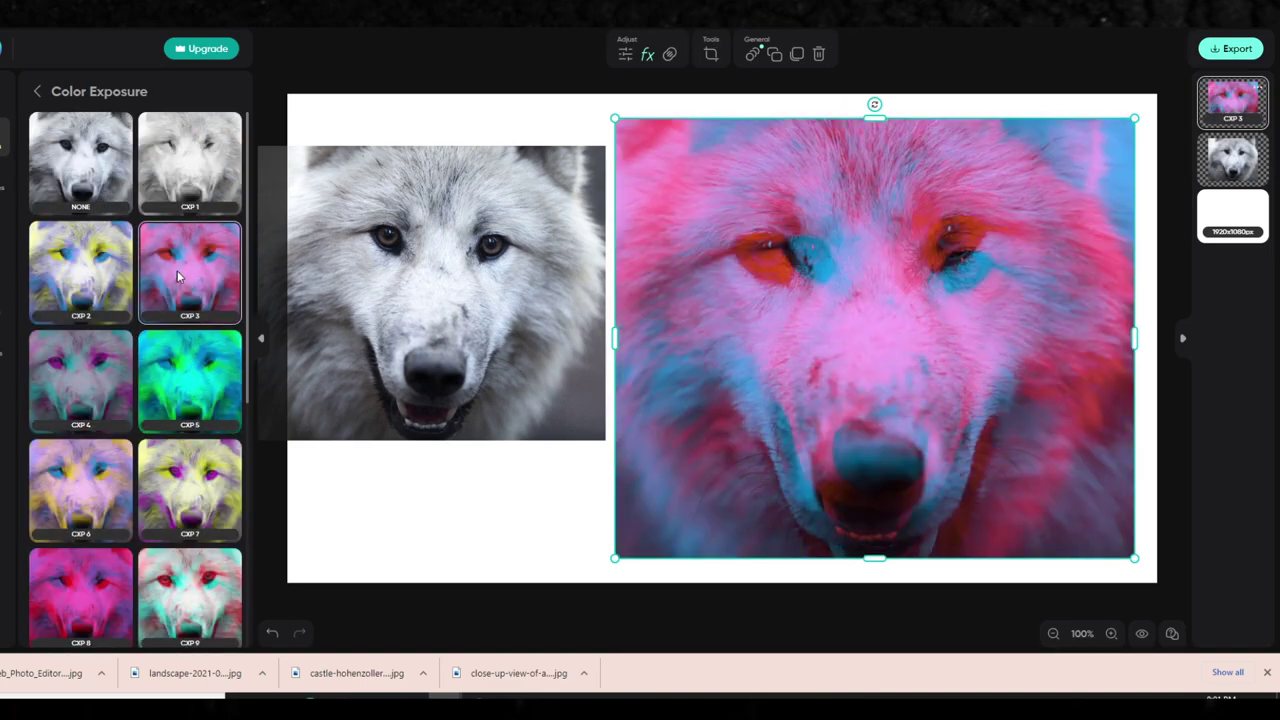
scroll(127, 498, "down", 2)
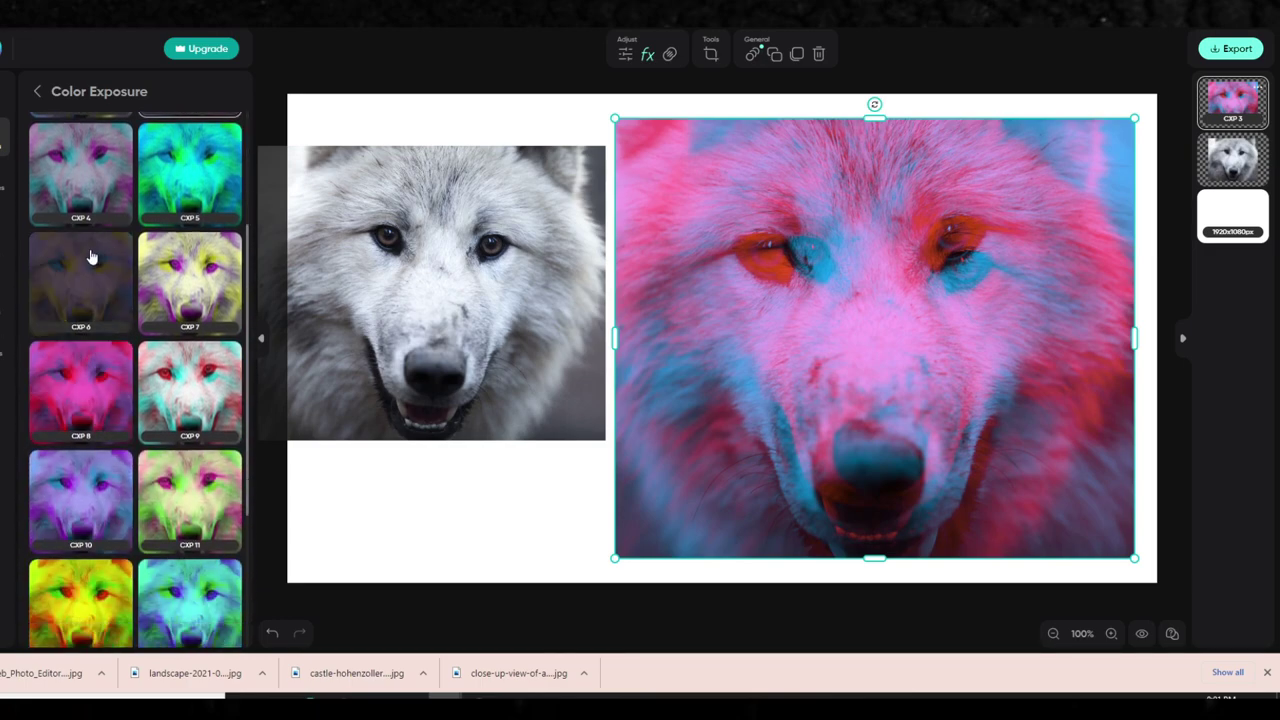
Step: Go back through the effect categories to the Magic collection
left_click(52, 89)
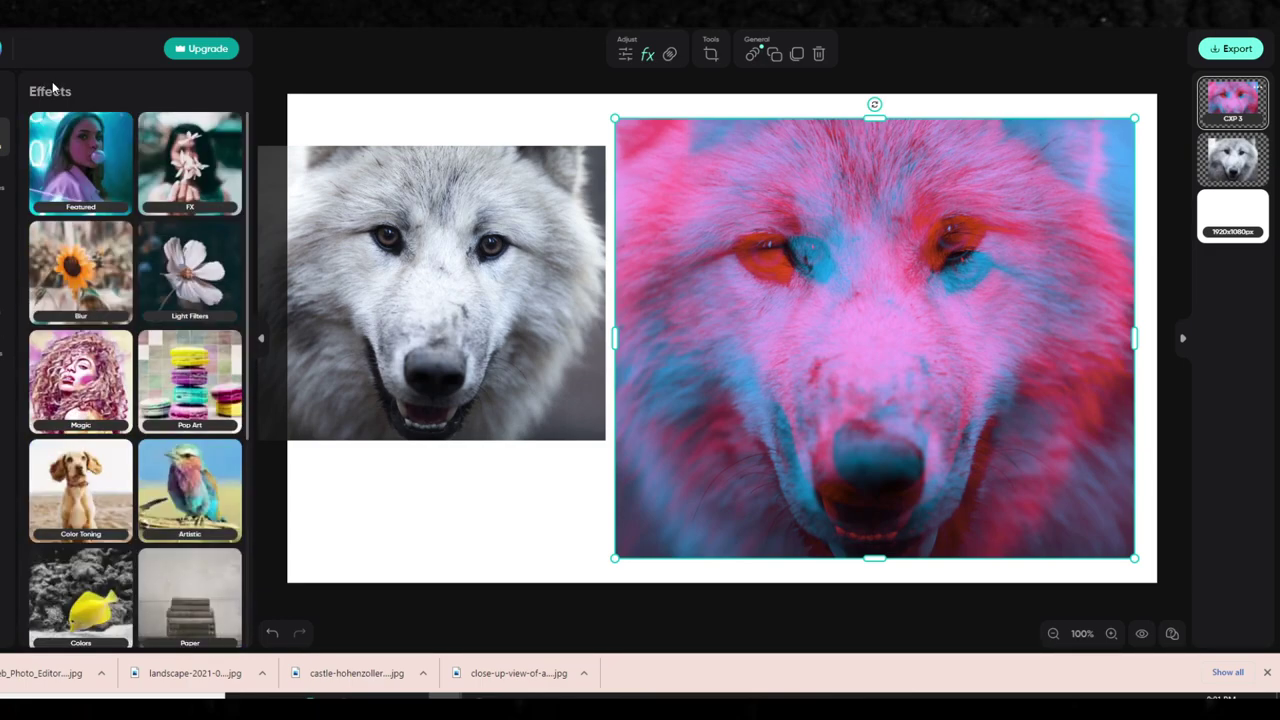
scroll(152, 583, "down", 3)
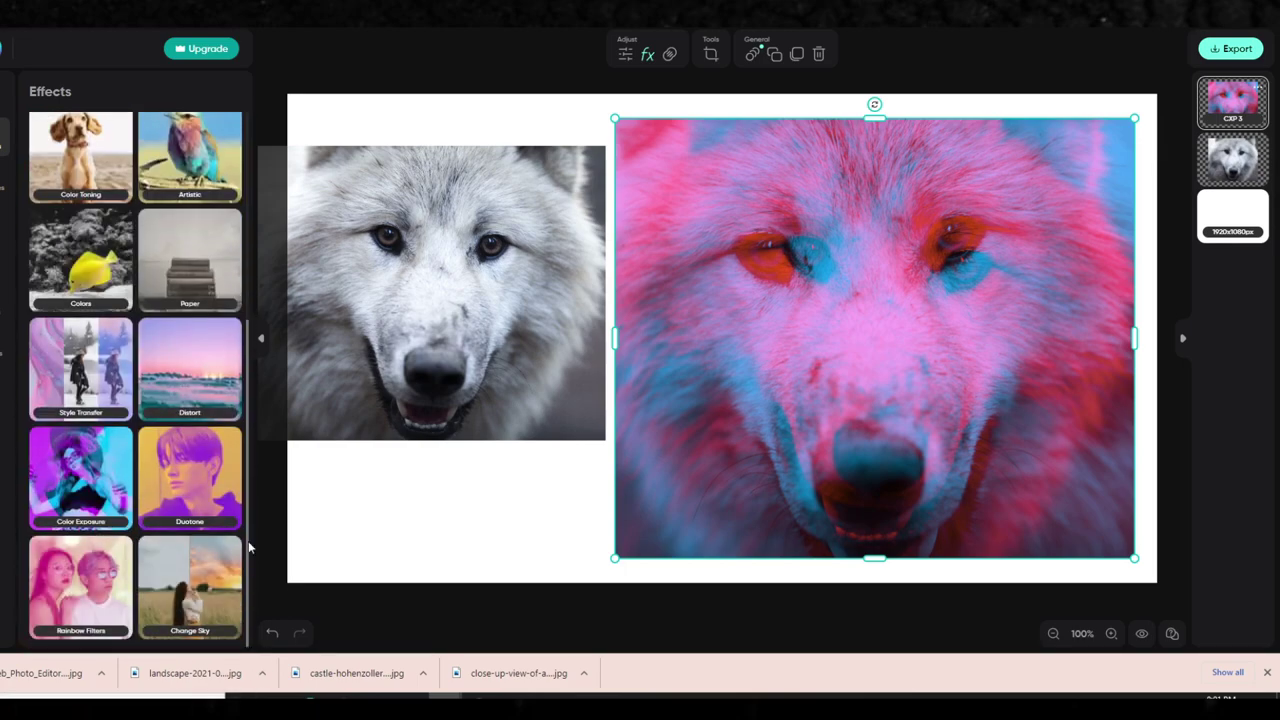
scroll(86, 292, "up", 2)
scroll(86, 292, "up", 2)
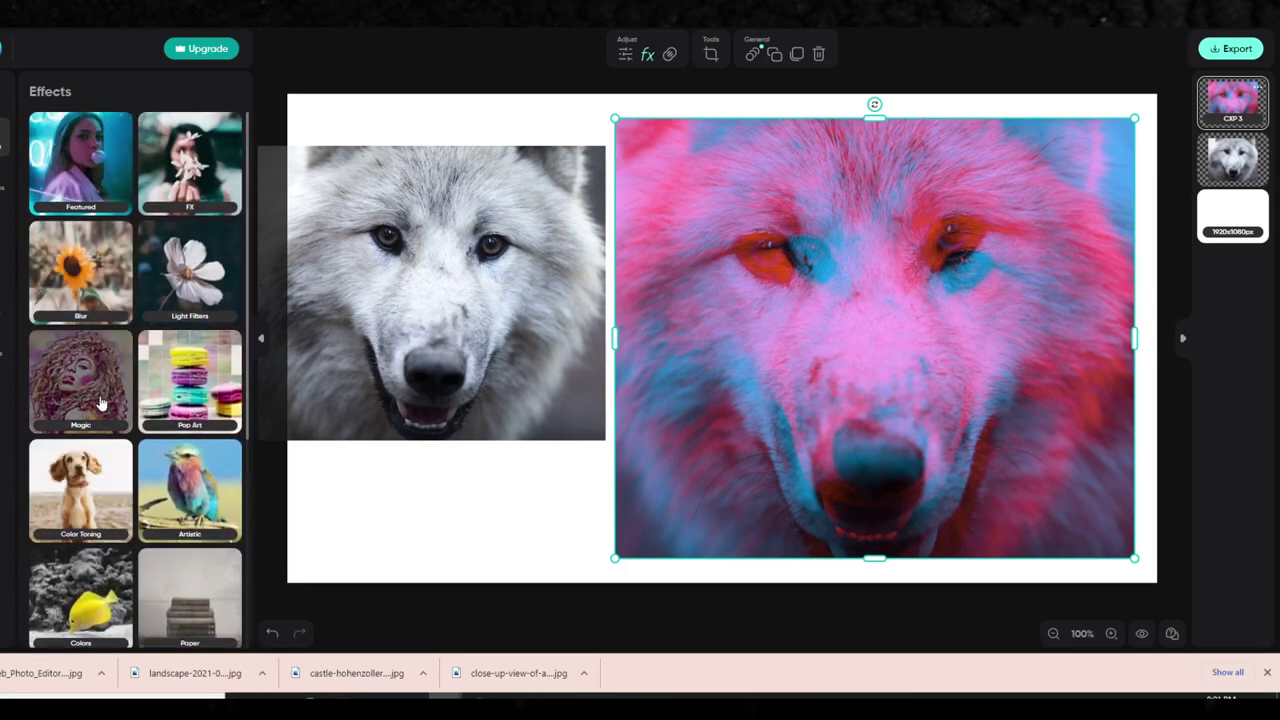
left_click(80, 380)
Step: Try the Rainbow magic effect on the right wolf, then switch it to Midnight
left_click(122, 244)
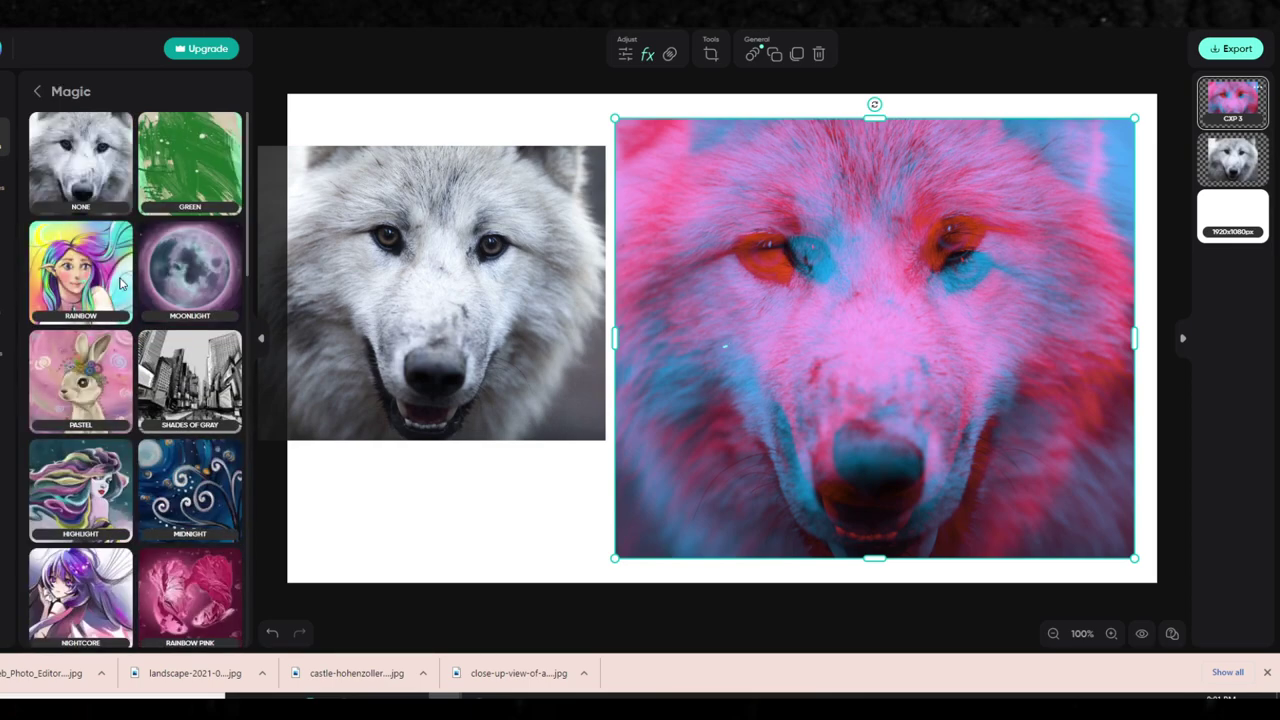
left_click(112, 177)
left_click(115, 247)
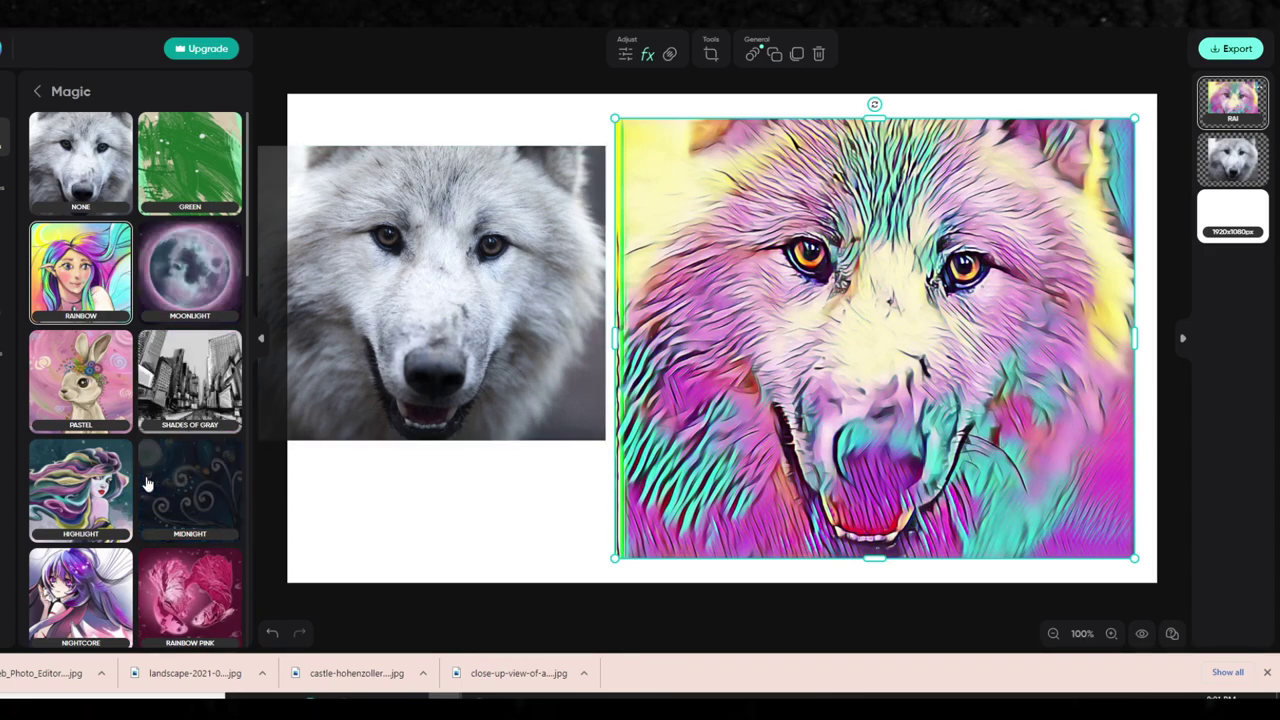
scroll(146, 484, "down", 2)
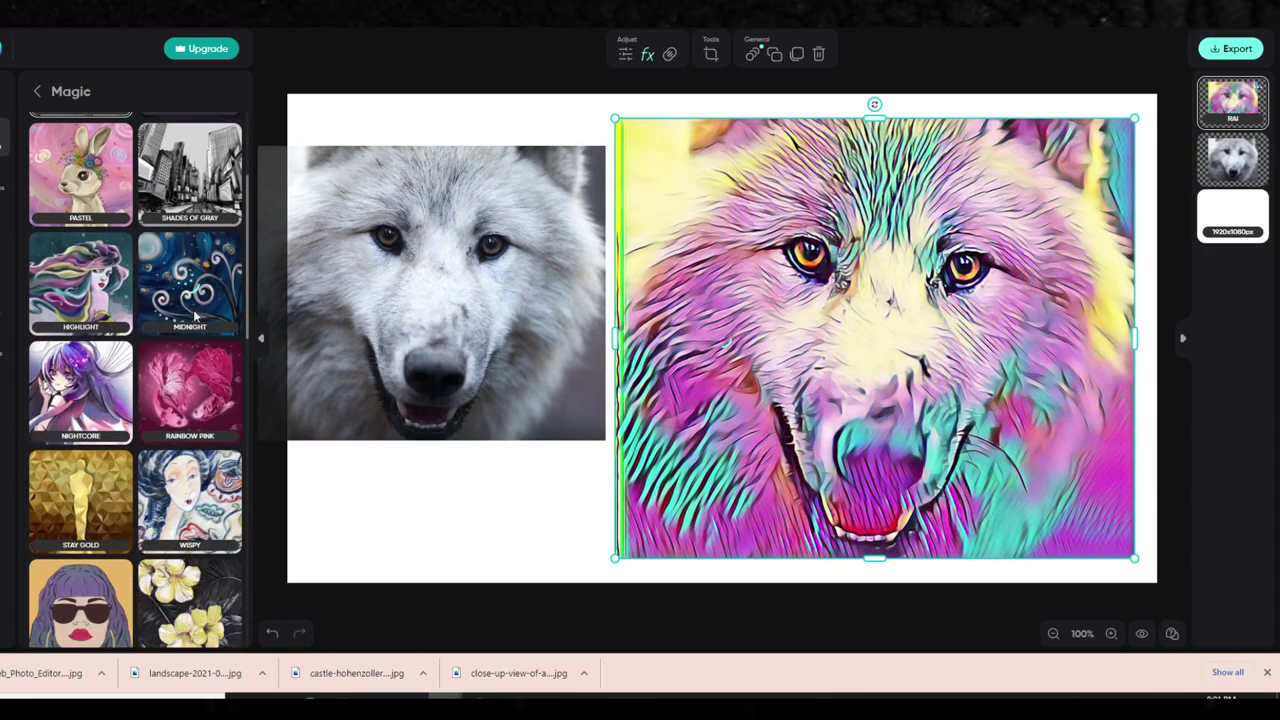
left_click(195, 315)
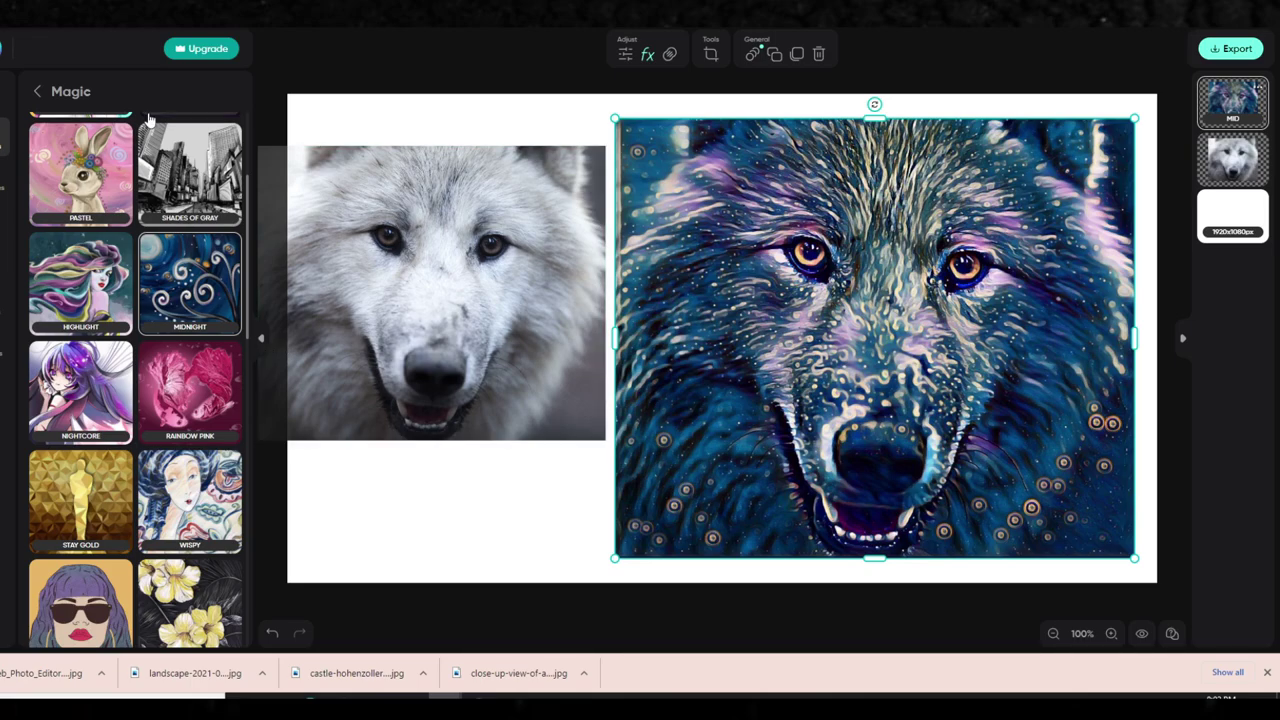
Step: Delete the plain grey wolf and enlarge the stylised wolf to fill the page, centred
left_click(405, 288)
key("Delete")
left_click_drag(748, 230, 420, 205)
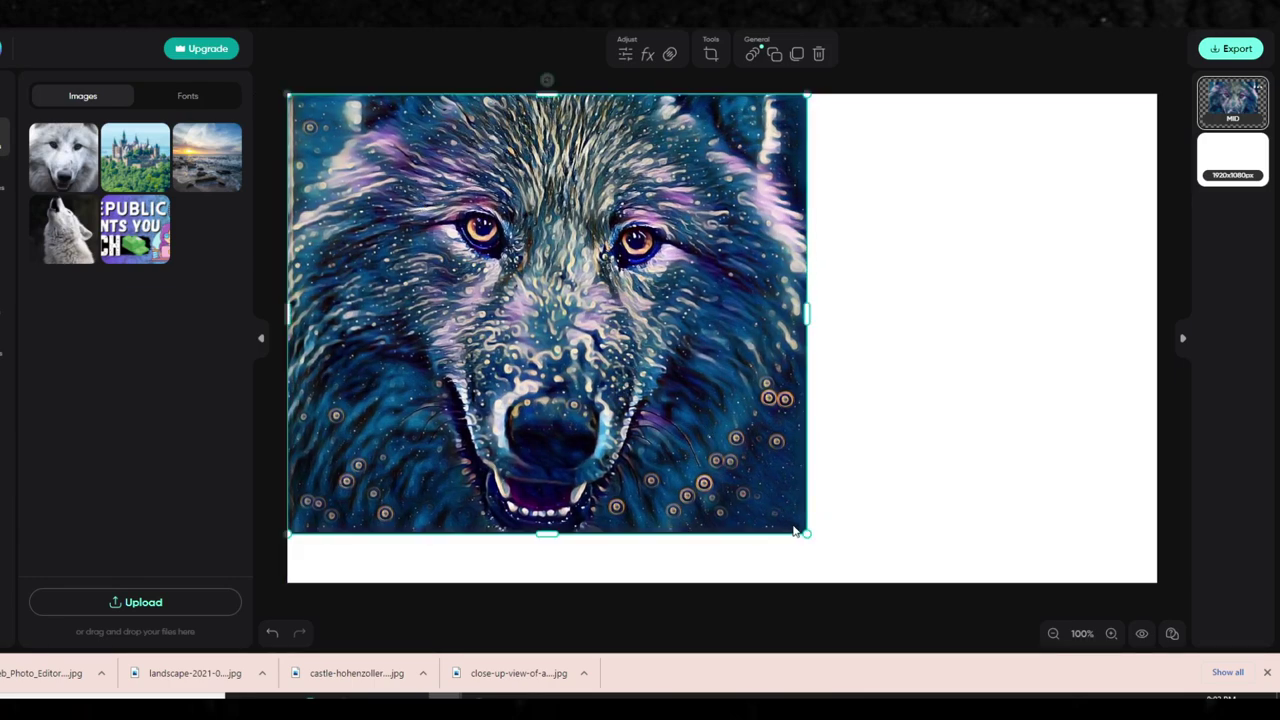
left_click_drag(796, 532, 875, 580)
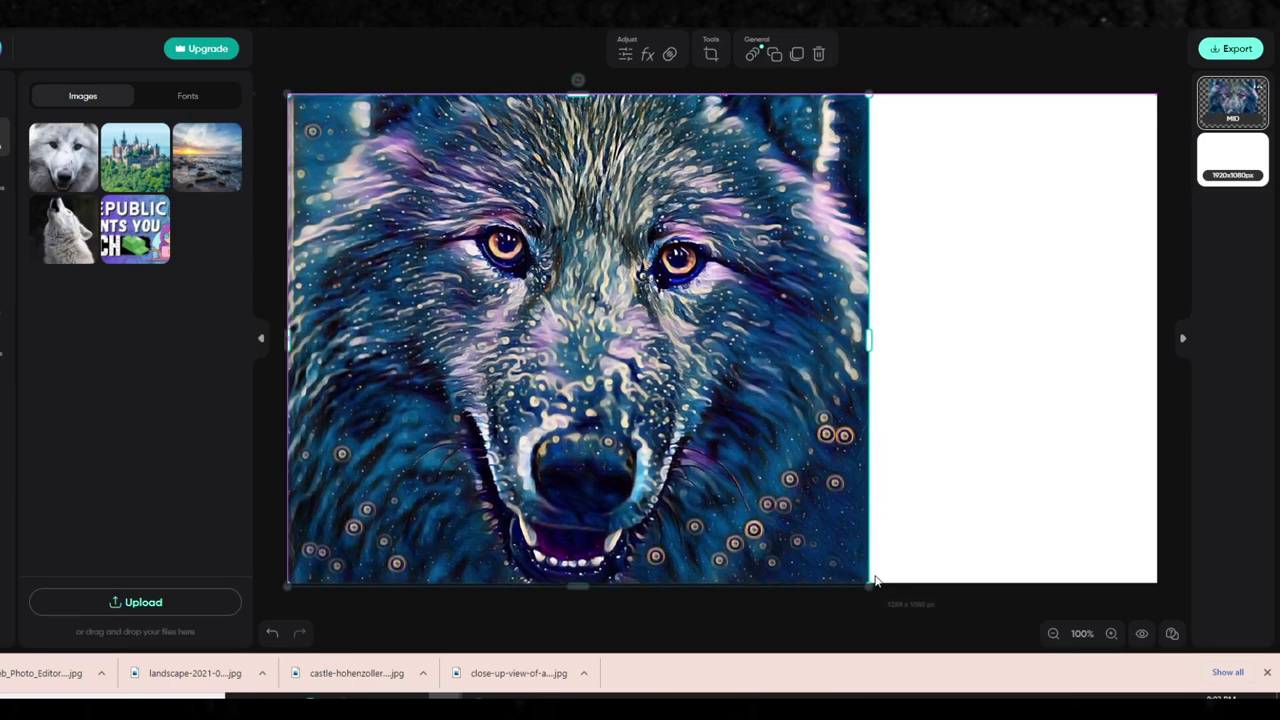
left_click_drag(762, 490, 883, 490)
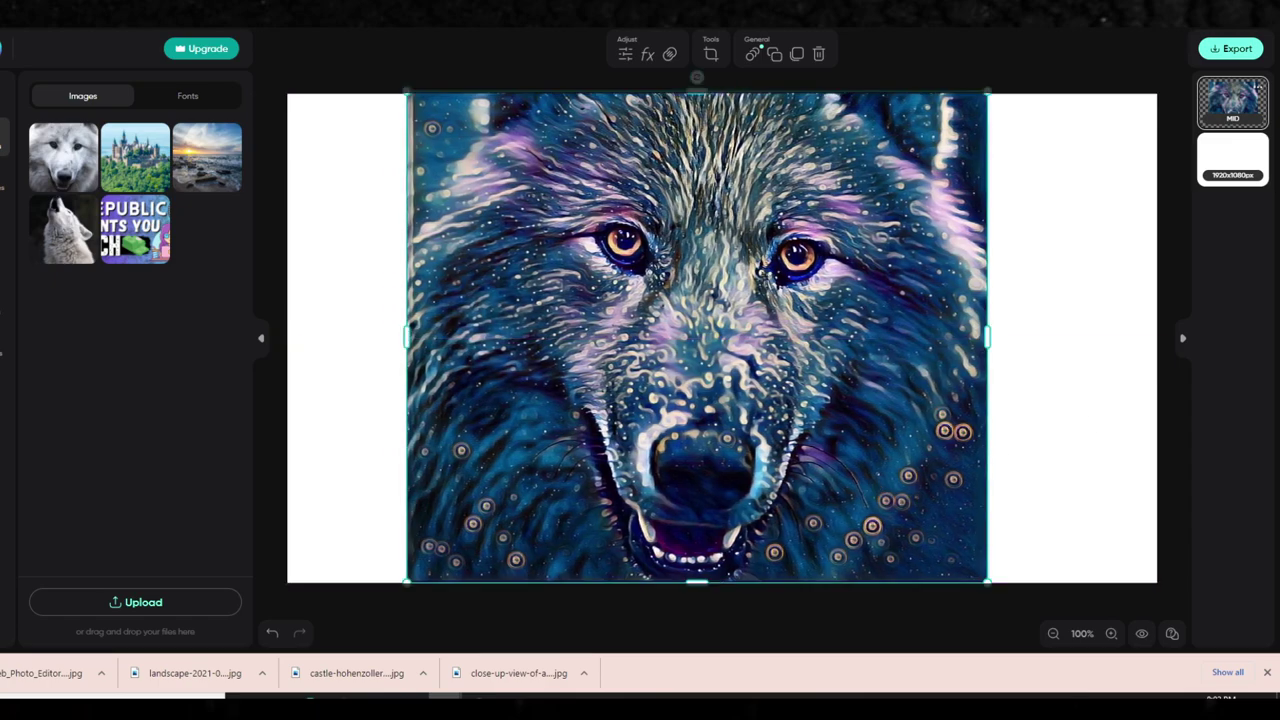
Step: Download the wolf design as a 1.6 MB JPG, then replace it with the castle photo
left_click(1232, 48)
left_click(1169, 405)
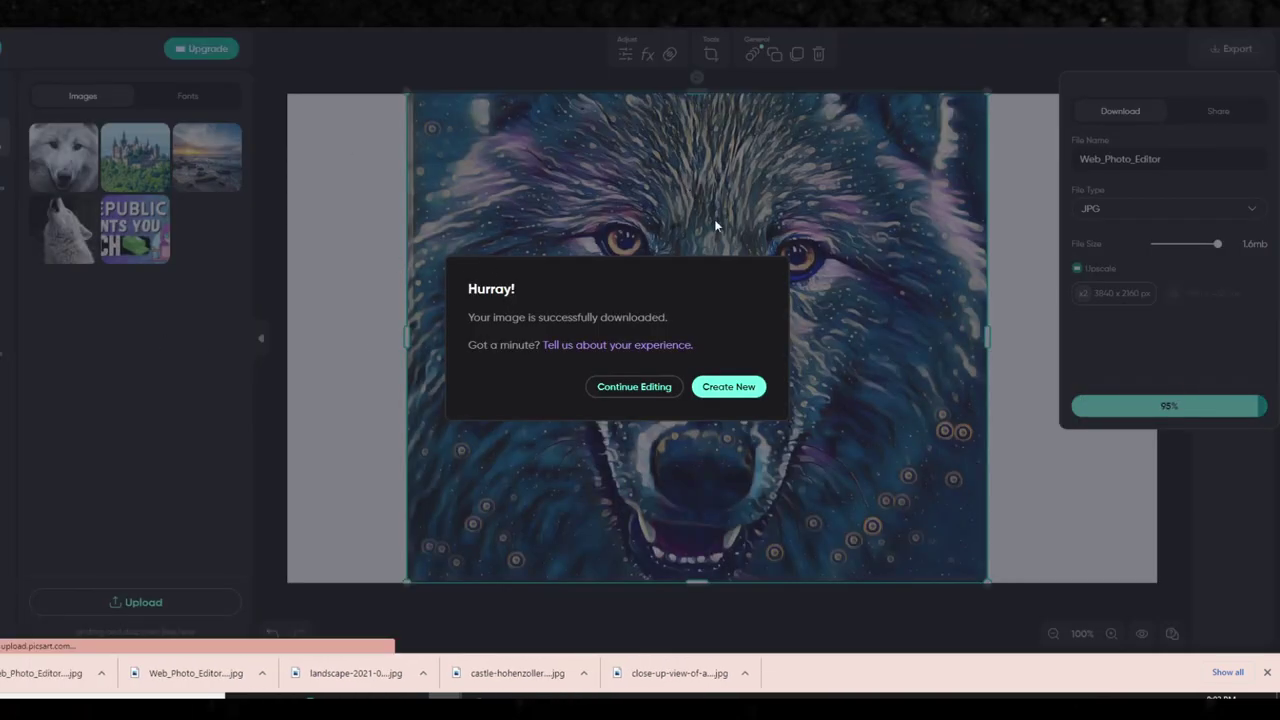
left_click(848, 246)
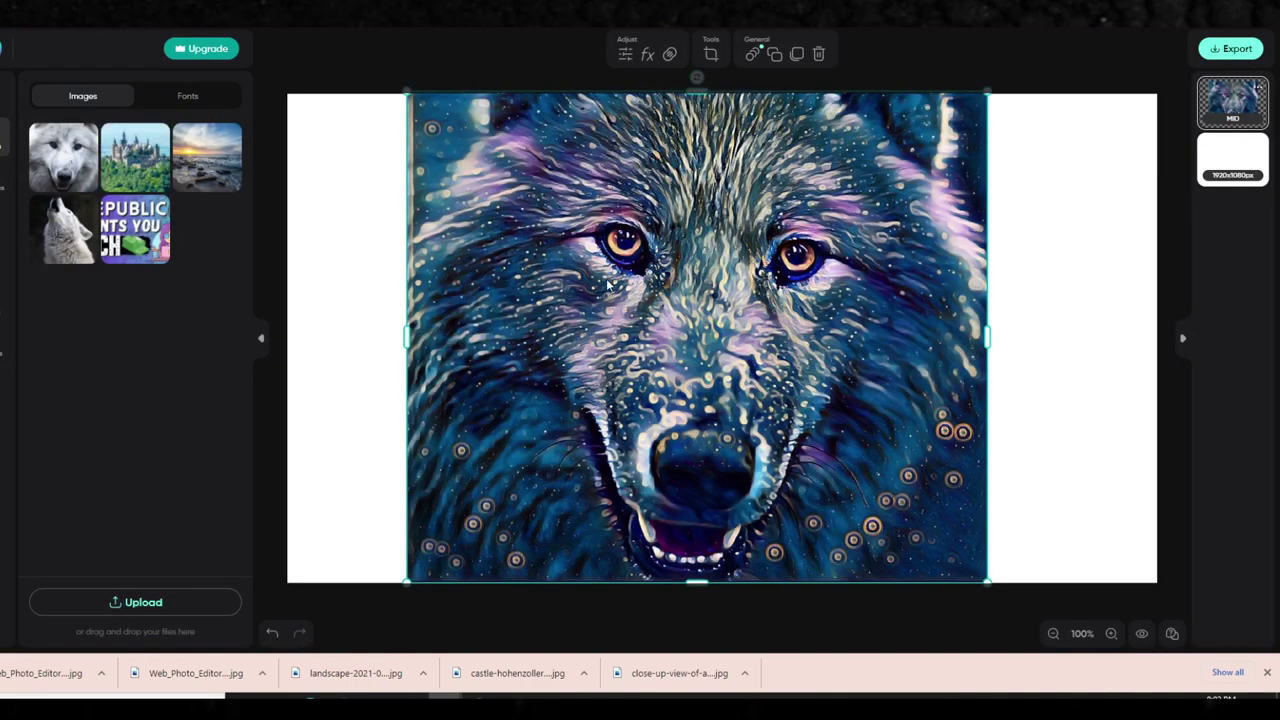
key("Delete")
left_click(150, 178)
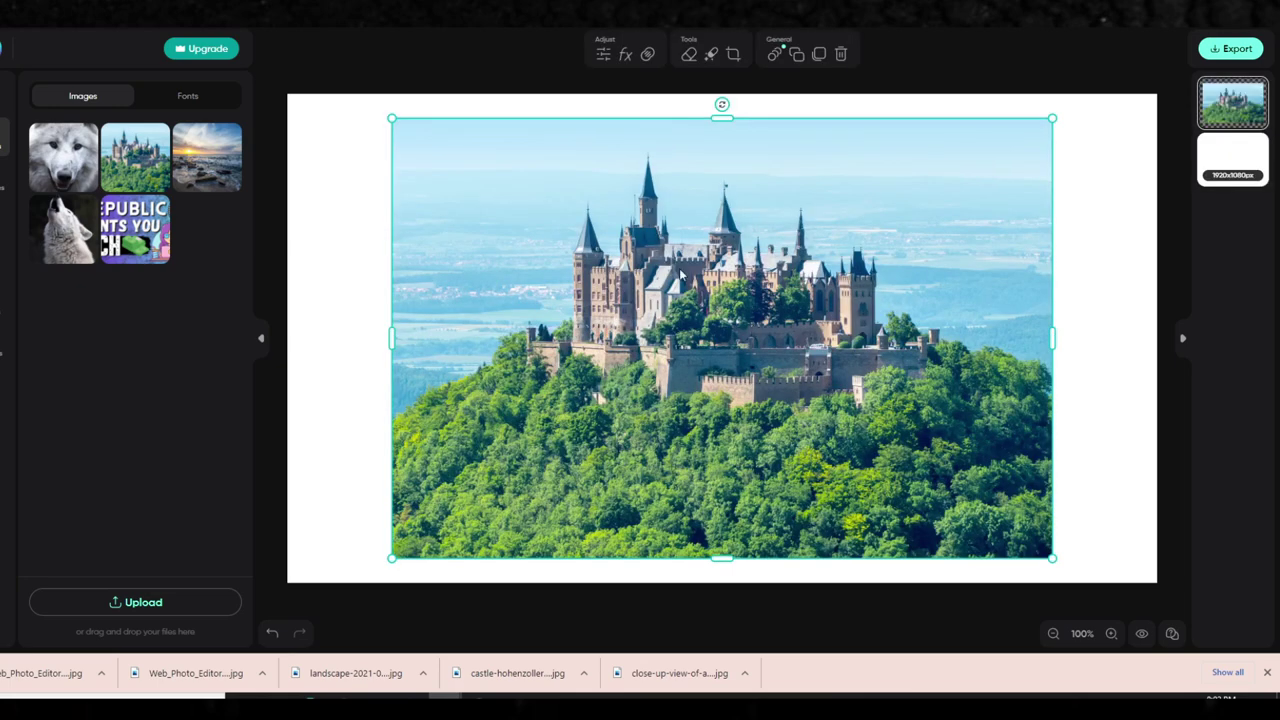
Step: Drag the castle photo's corner to span the full page width, then nudge it upward
left_click_drag(753, 330, 649, 309)
left_click_drag(948, 533, 1148, 666)
mouse_move(835, 430)
left_mouse_down()
mouse_move(835, 370)
mouse_move(835, 430)
mouse_move(835, 408)
left_mouse_up()
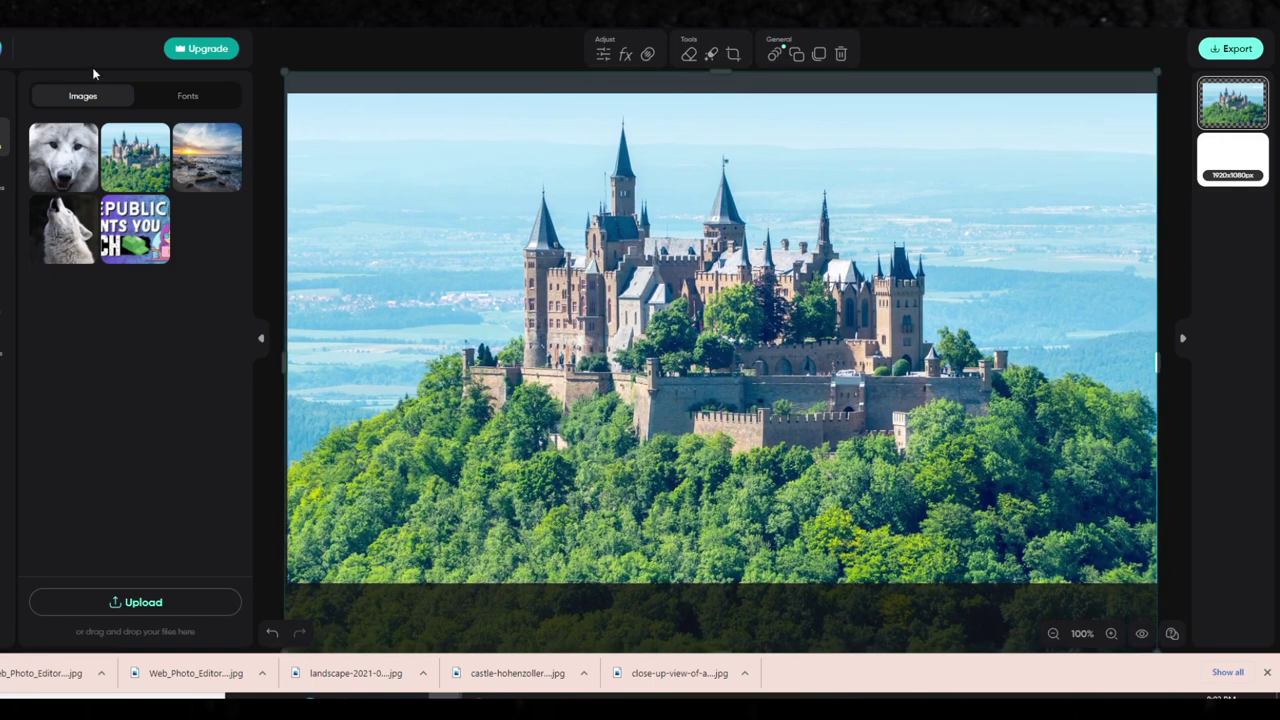
Step: Browse Pop Art, then apply Fattal 1 from the Featured effects to the castle
left_click(624, 53)
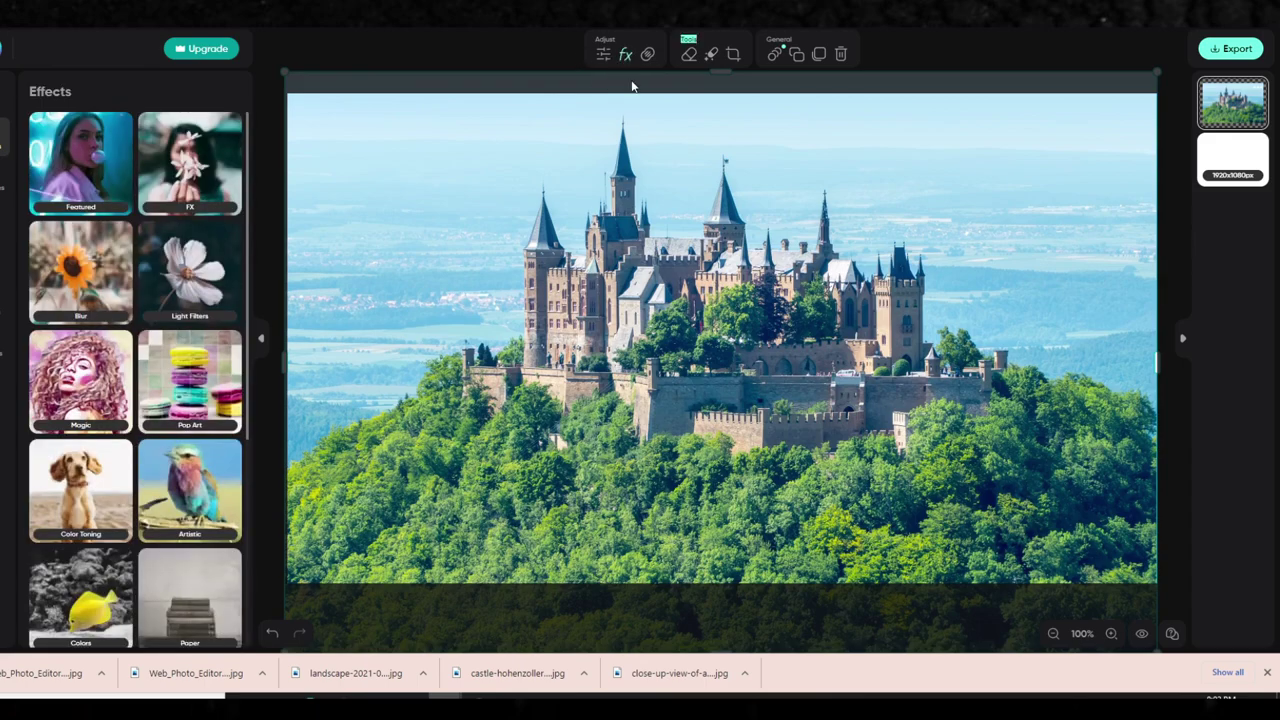
left_click(161, 368)
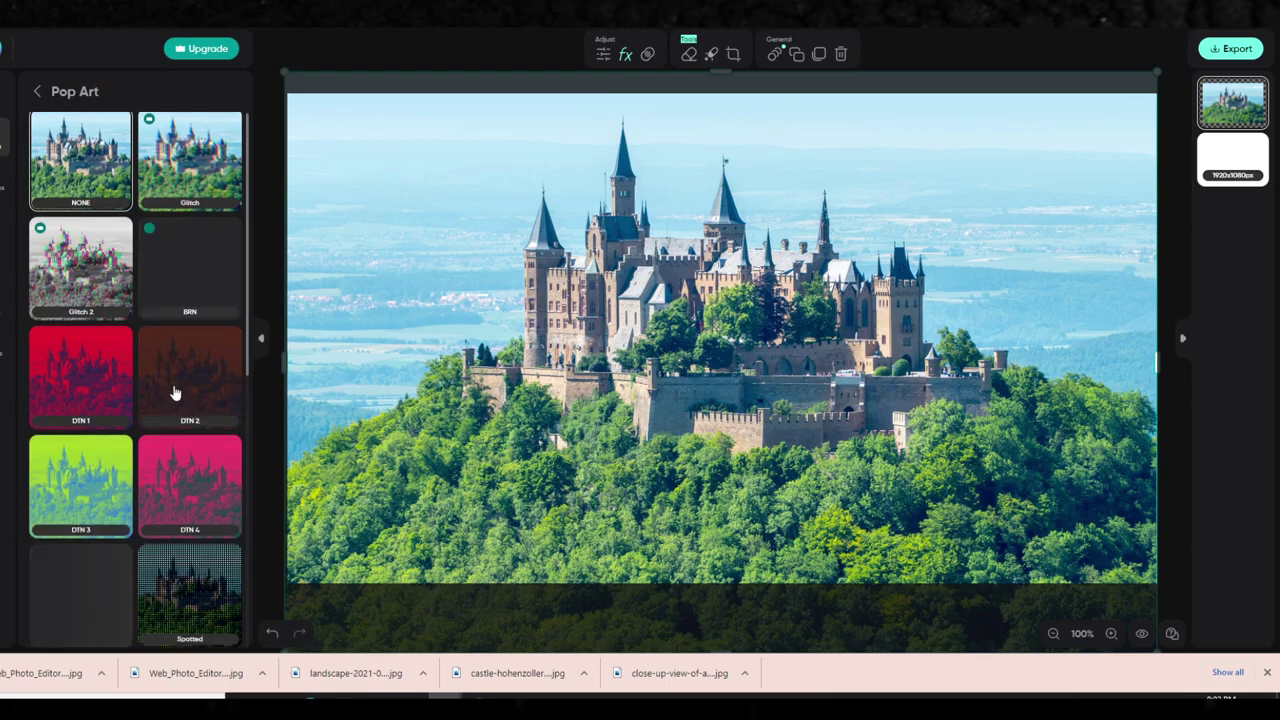
left_click(62, 100)
left_click(86, 177)
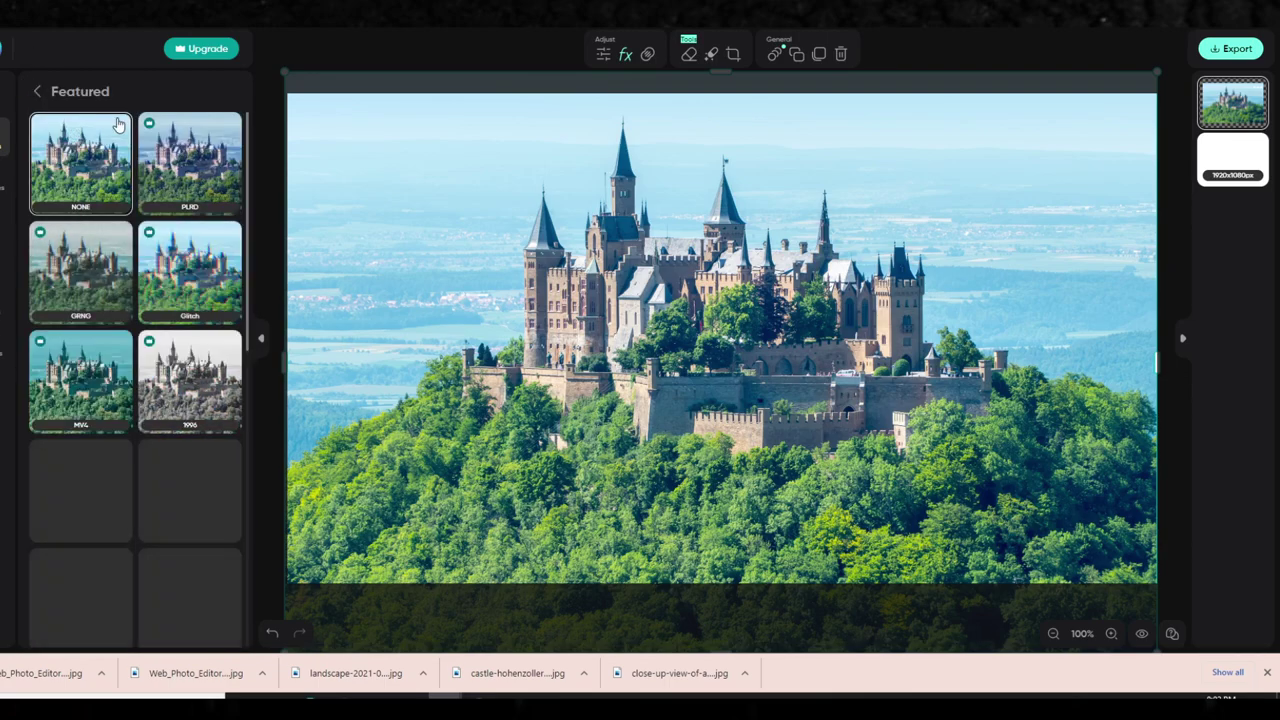
scroll(94, 580, "down", 3)
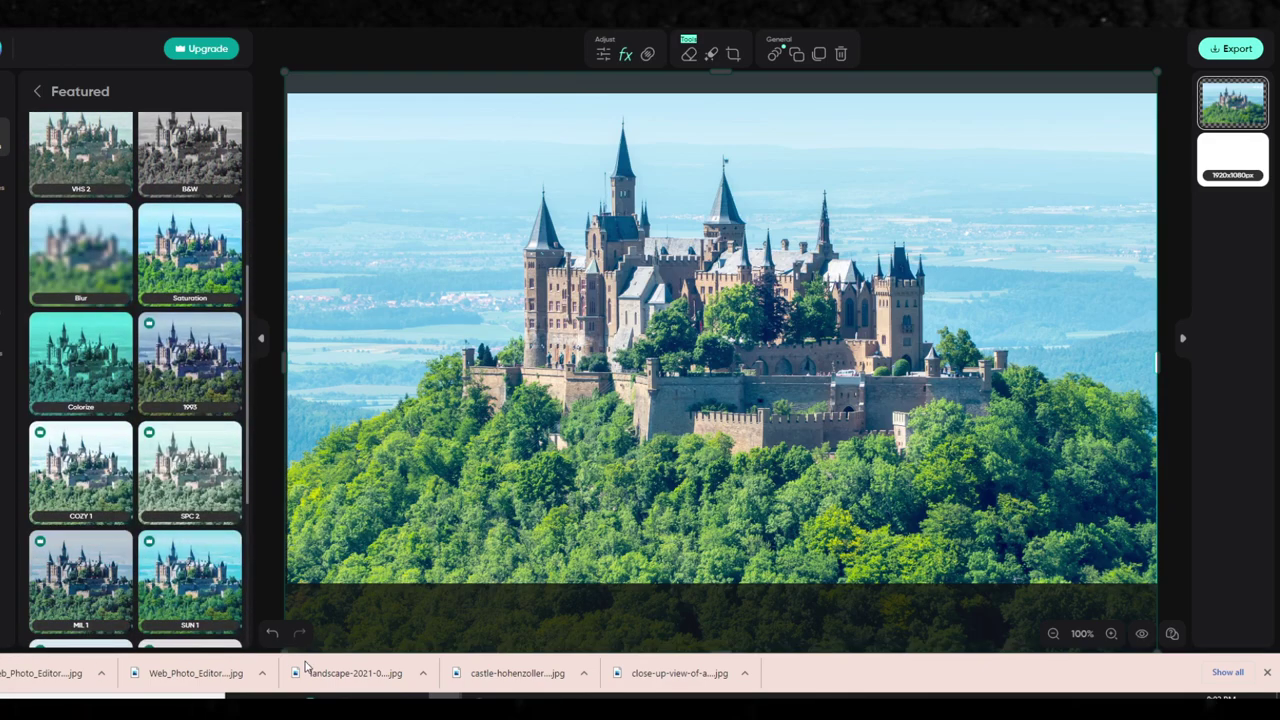
scroll(157, 487, "up", 3)
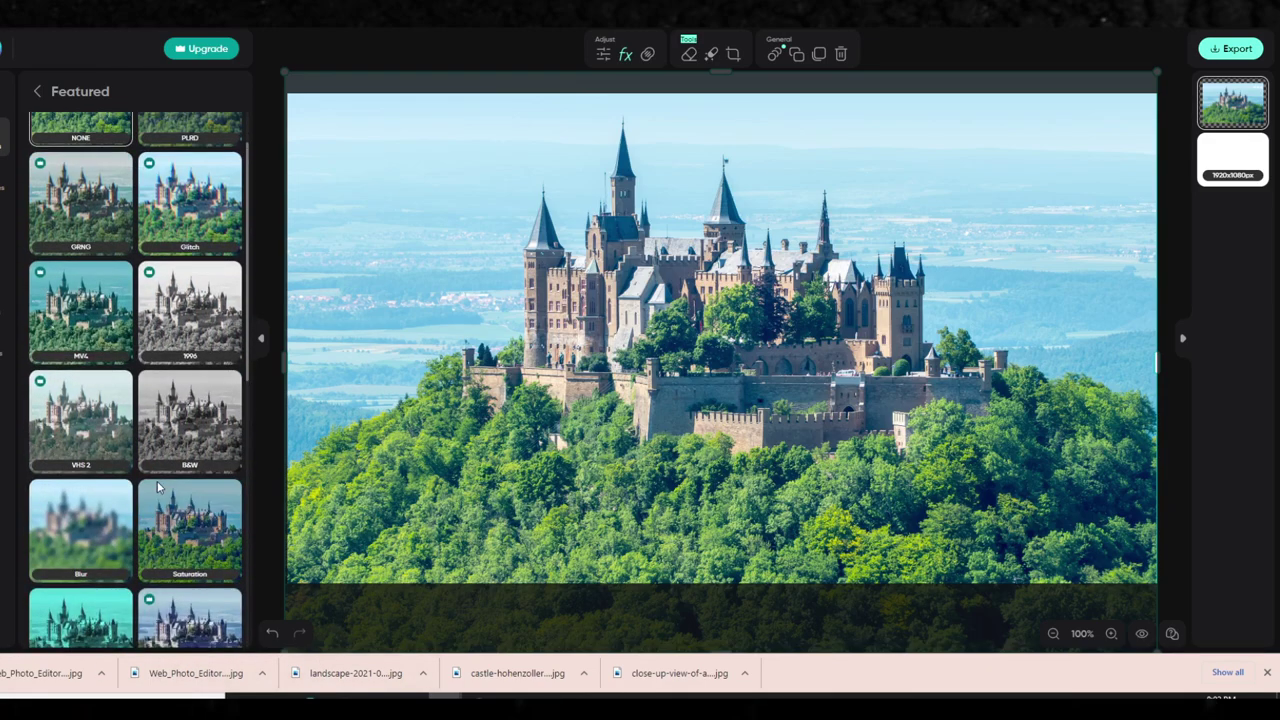
scroll(186, 460, "down", 5)
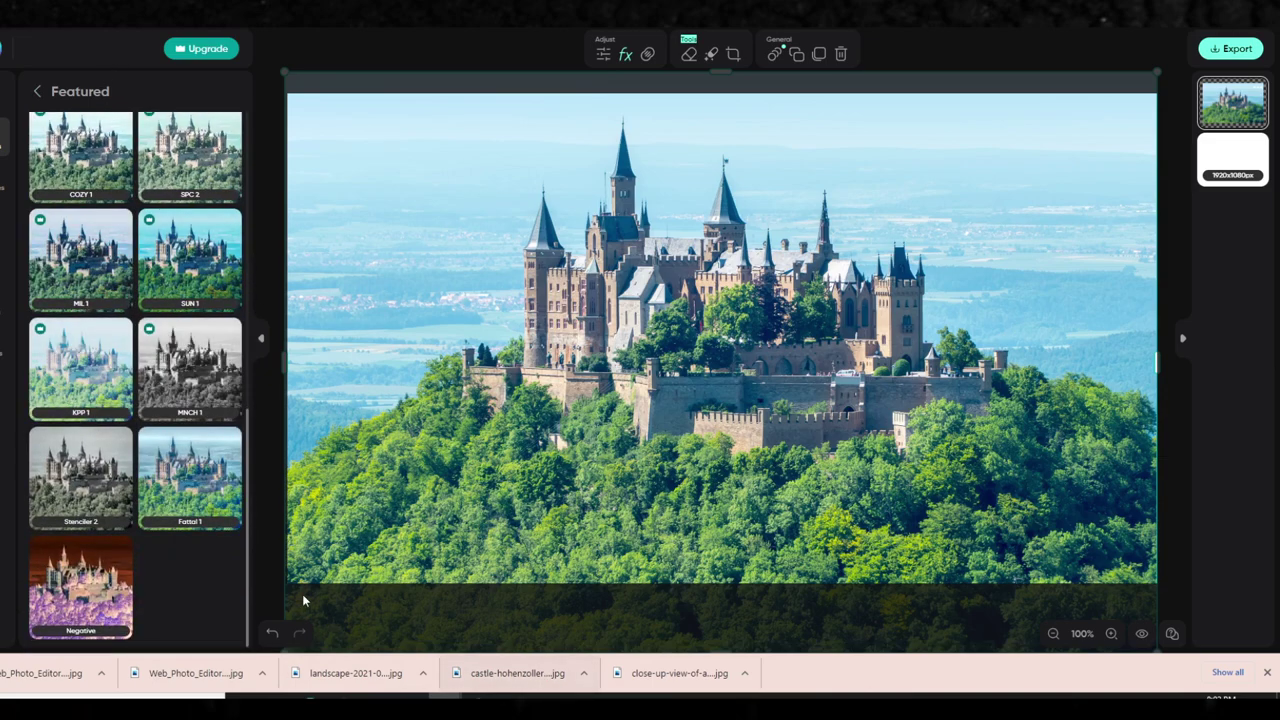
left_click(201, 500)
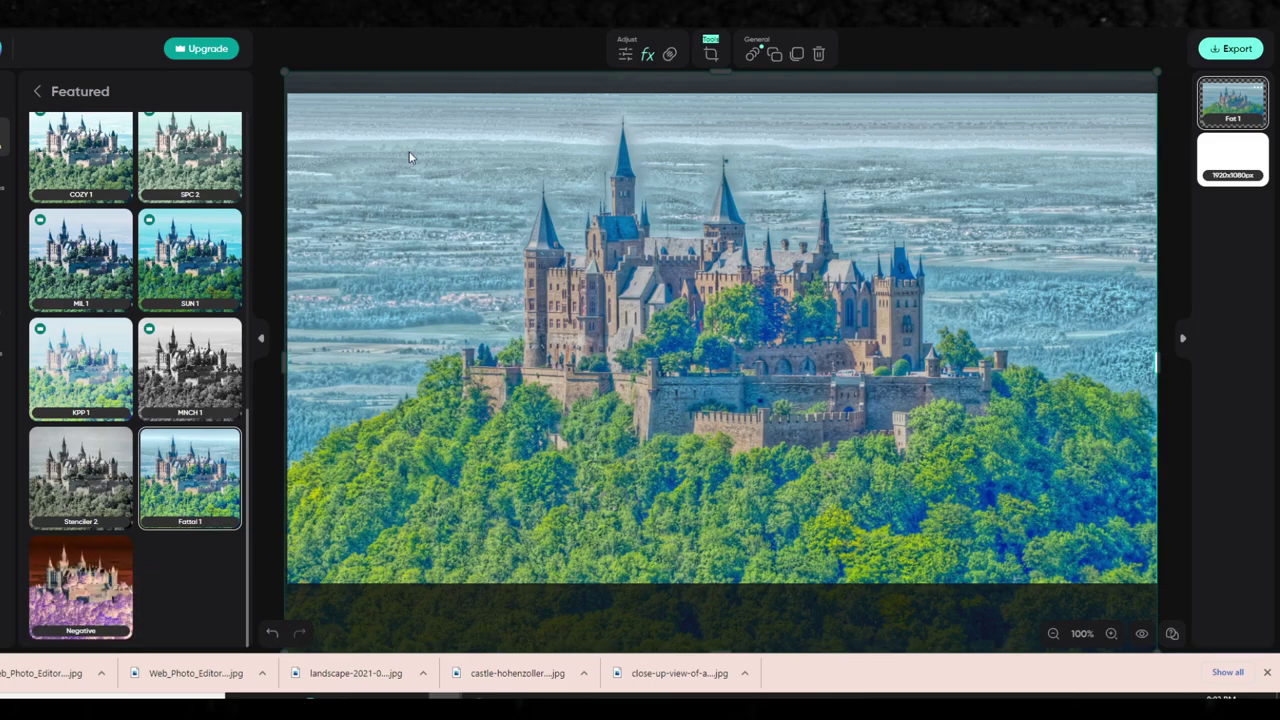
scroll(90, 280, "up", 10)
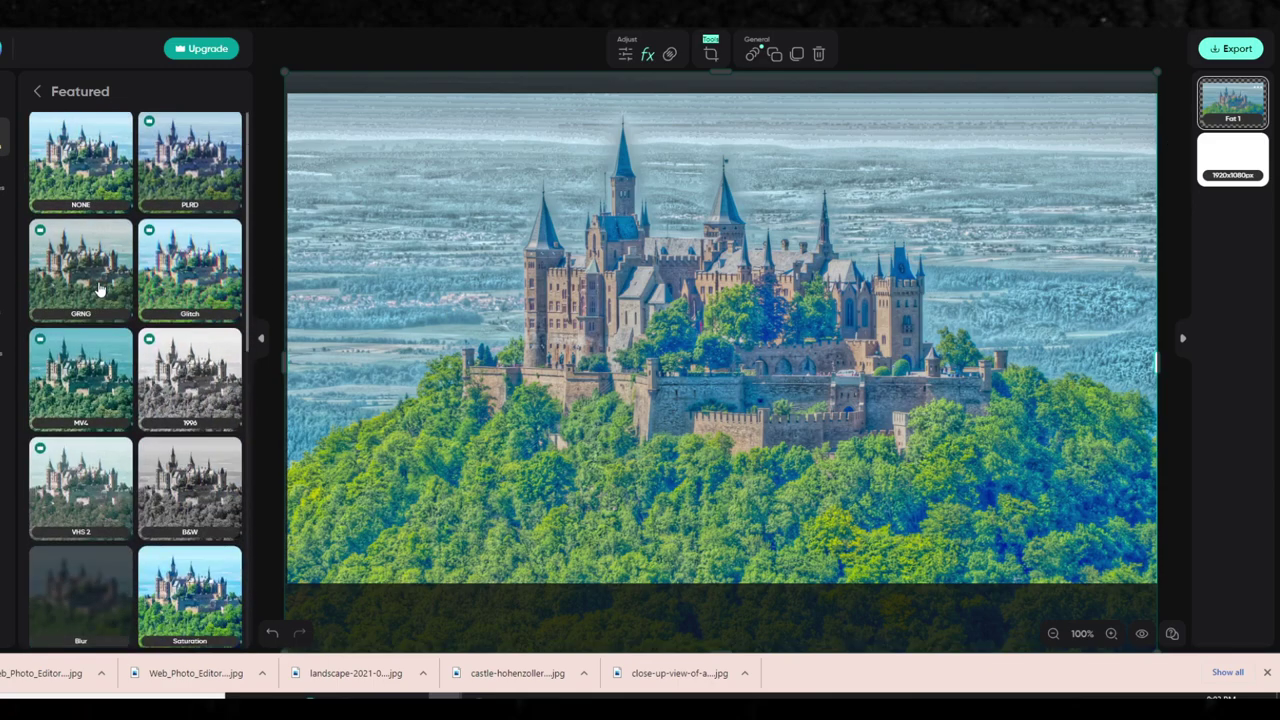
Step: Try the Magic effects Midnight, Rainbow, Green, Moonlight and Highlight on the castle
left_click(40, 93)
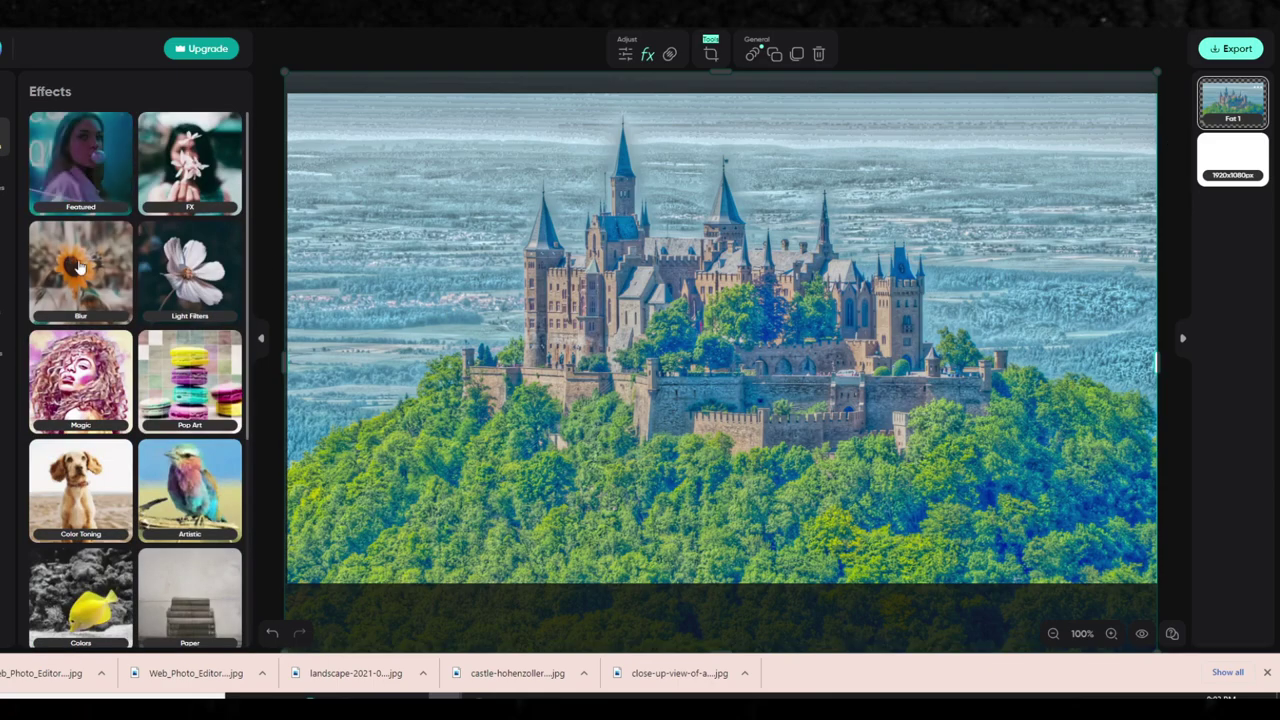
left_click(52, 381)
left_click(200, 485)
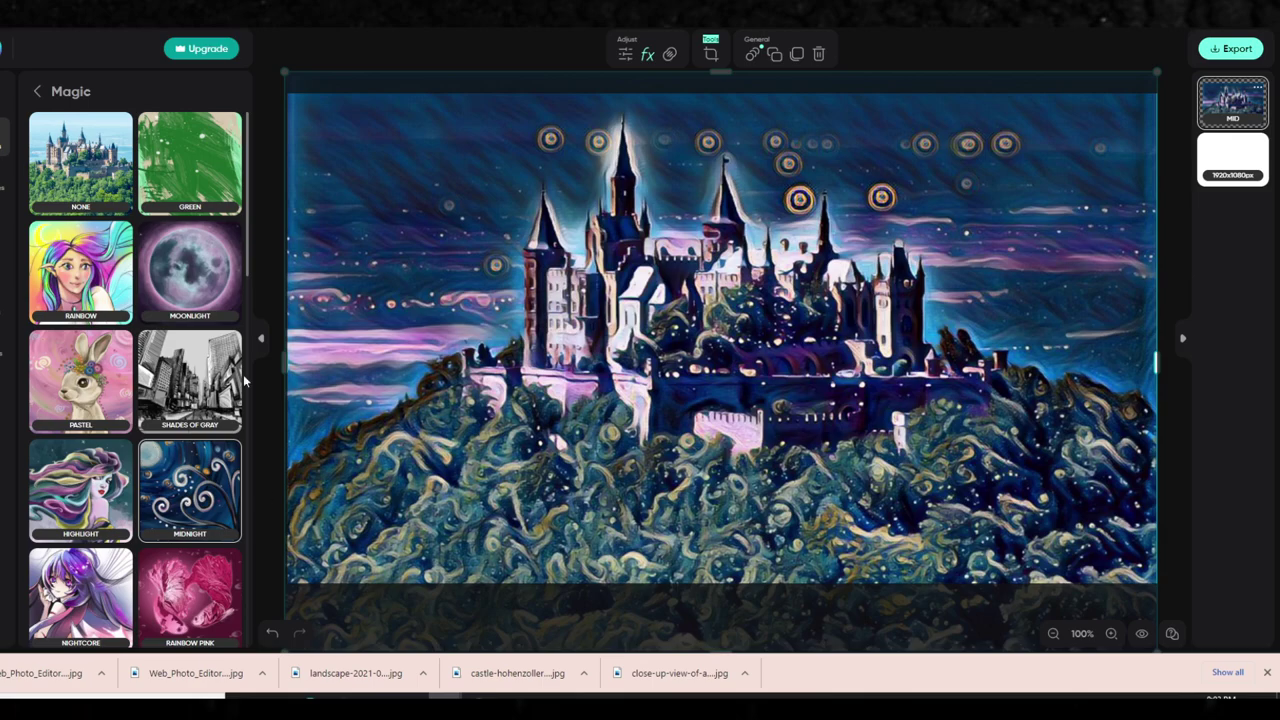
left_click(82, 176)
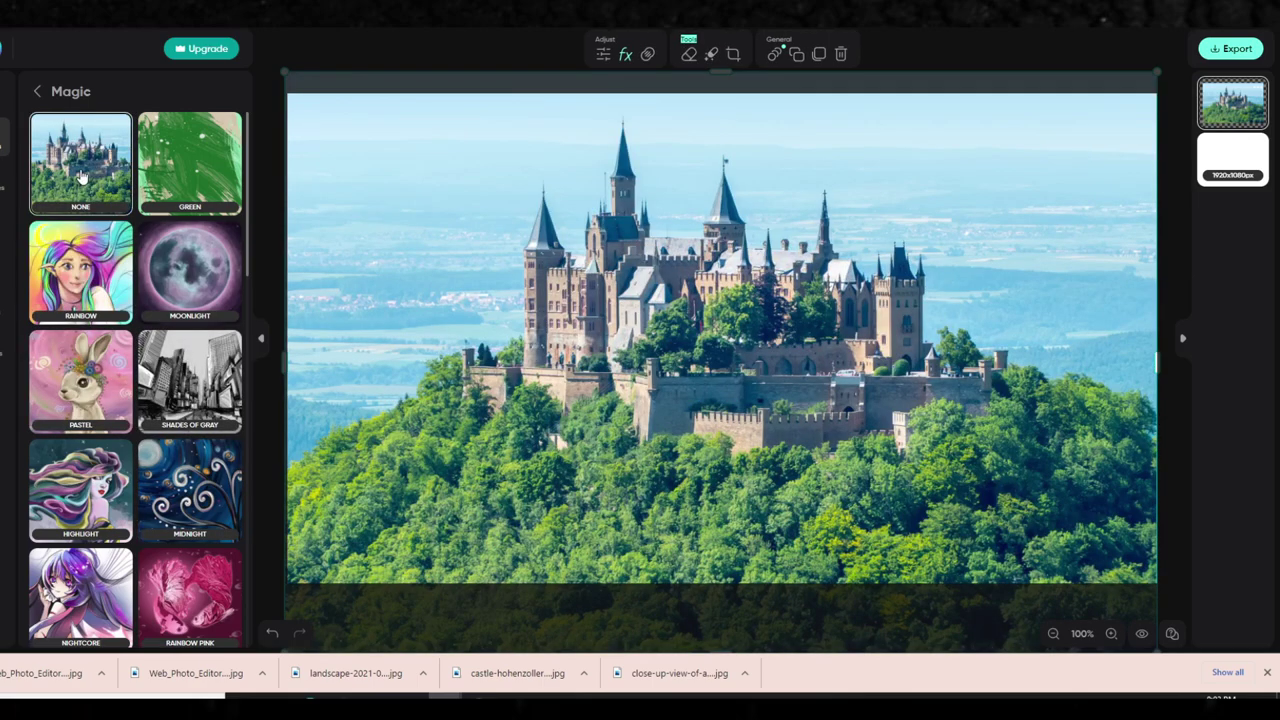
left_click(74, 279)
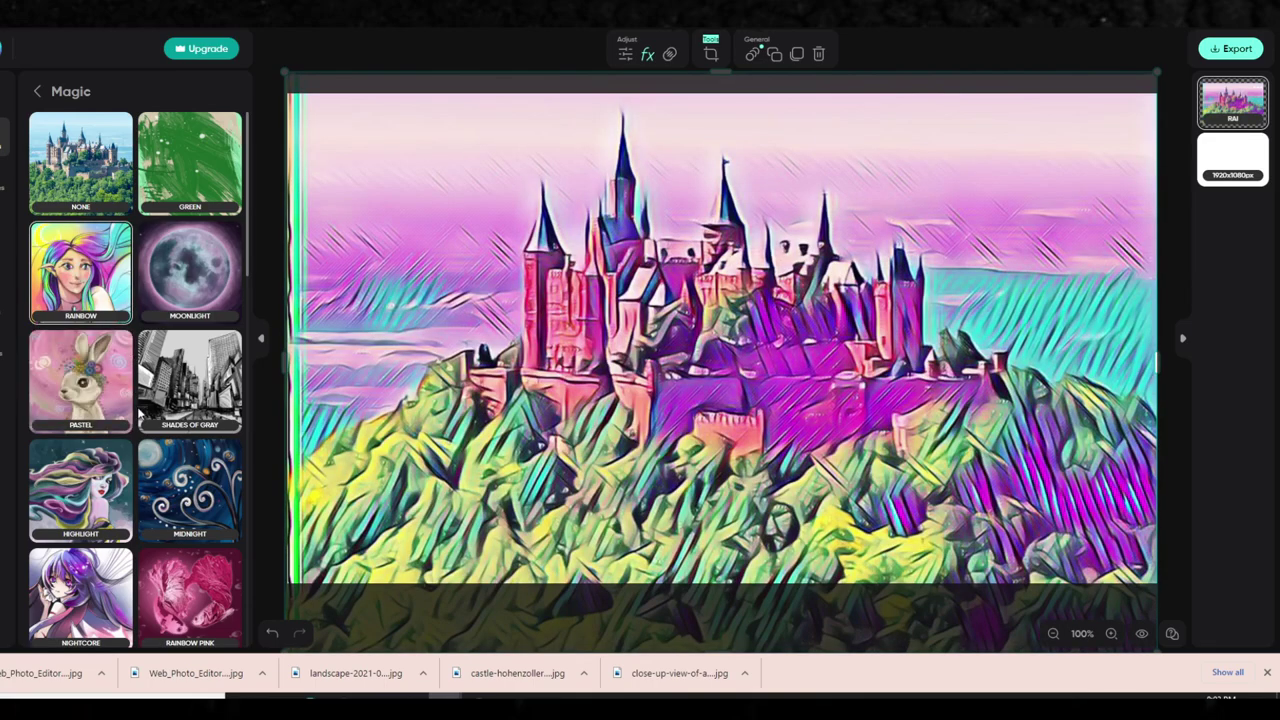
left_click(170, 168)
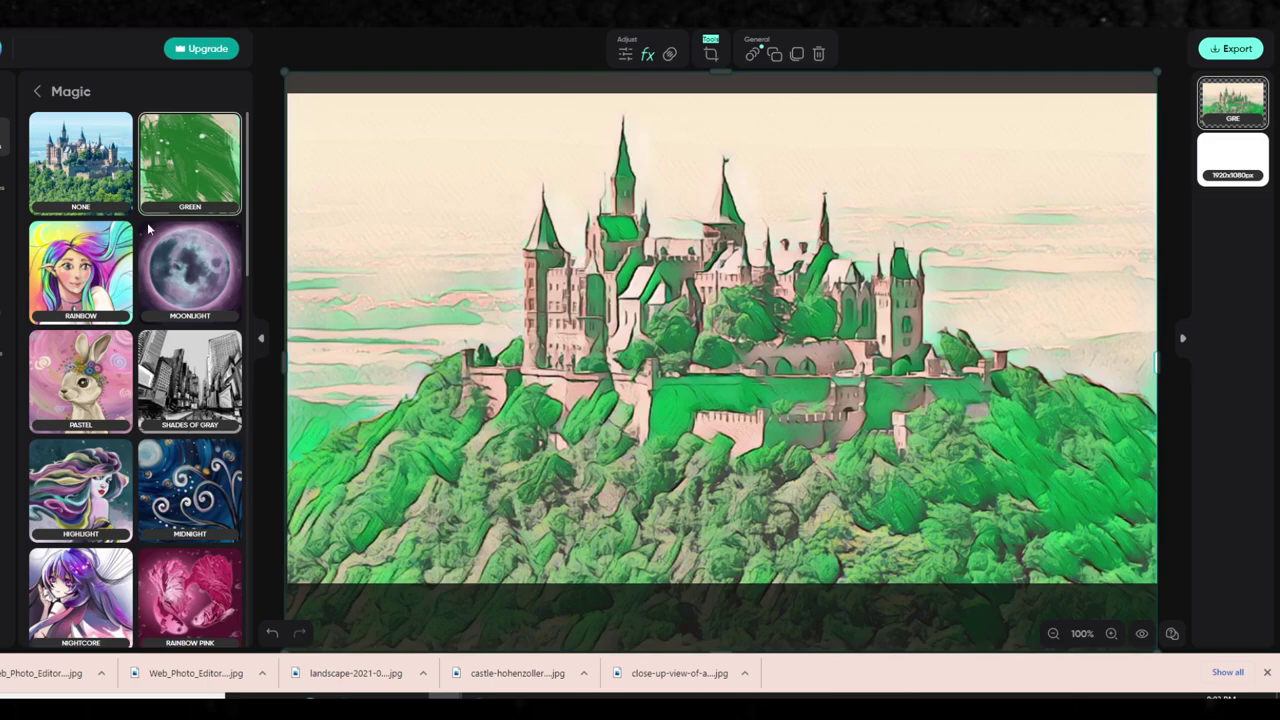
left_click(184, 258)
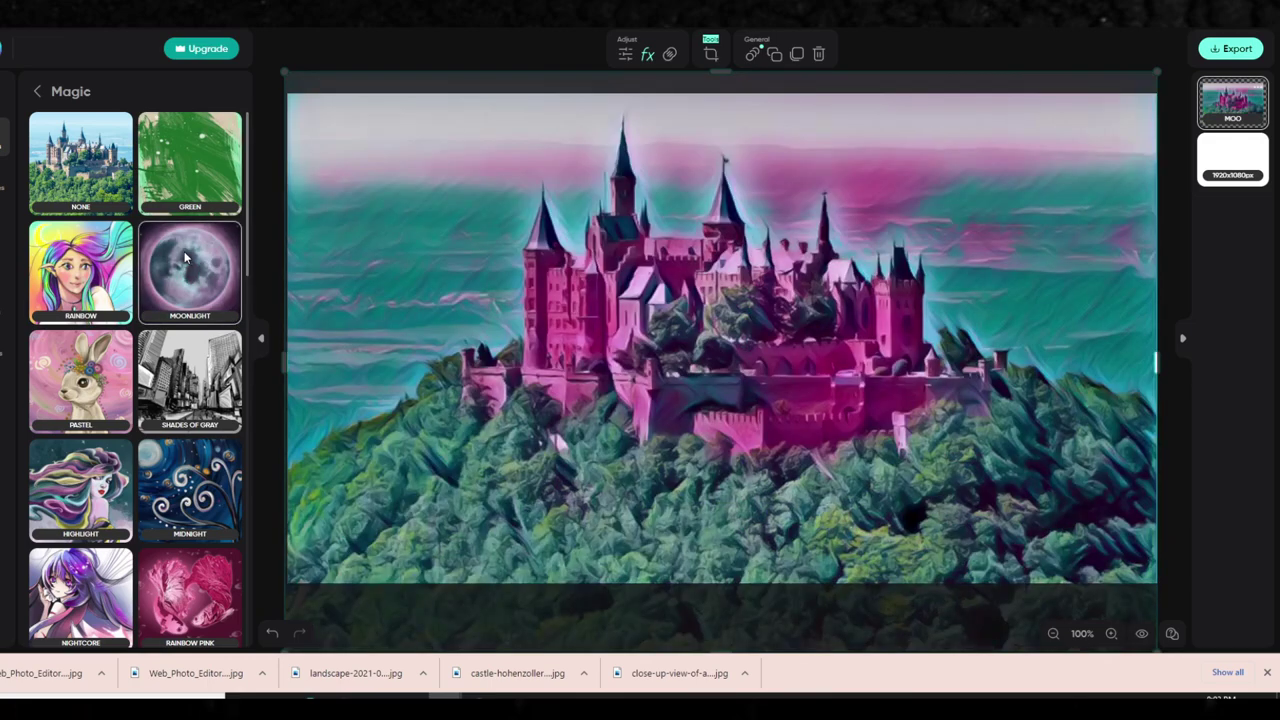
left_click(88, 484)
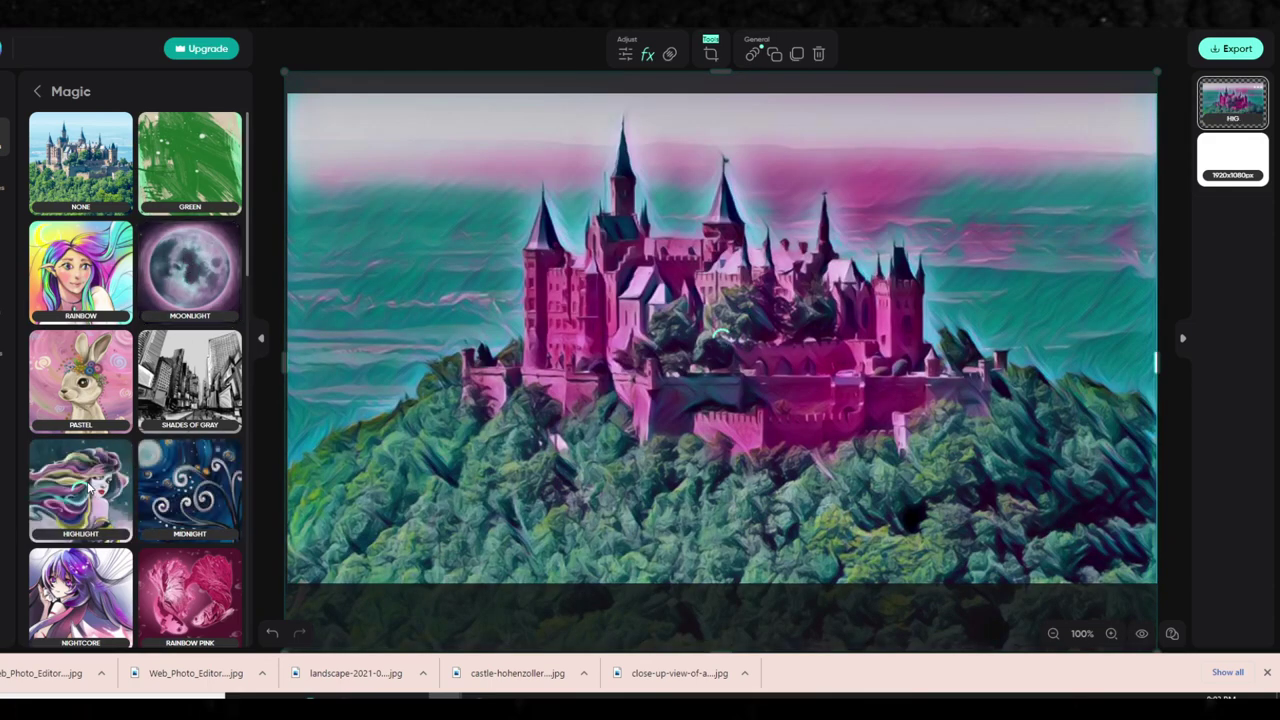
Step: Continue through Hint of Yellow, Soul, Stay Gold and Winter Blues, ending on Crushed Marble
scroll(120, 470, "down", 4)
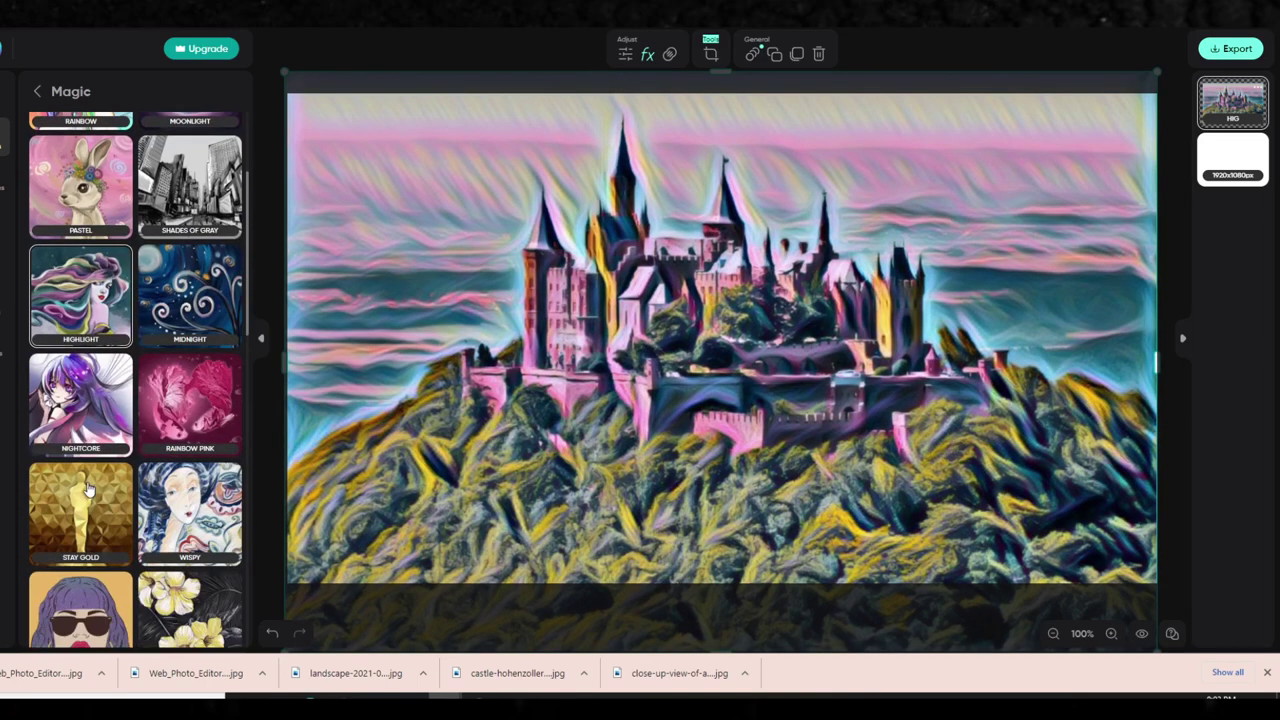
left_click(160, 462)
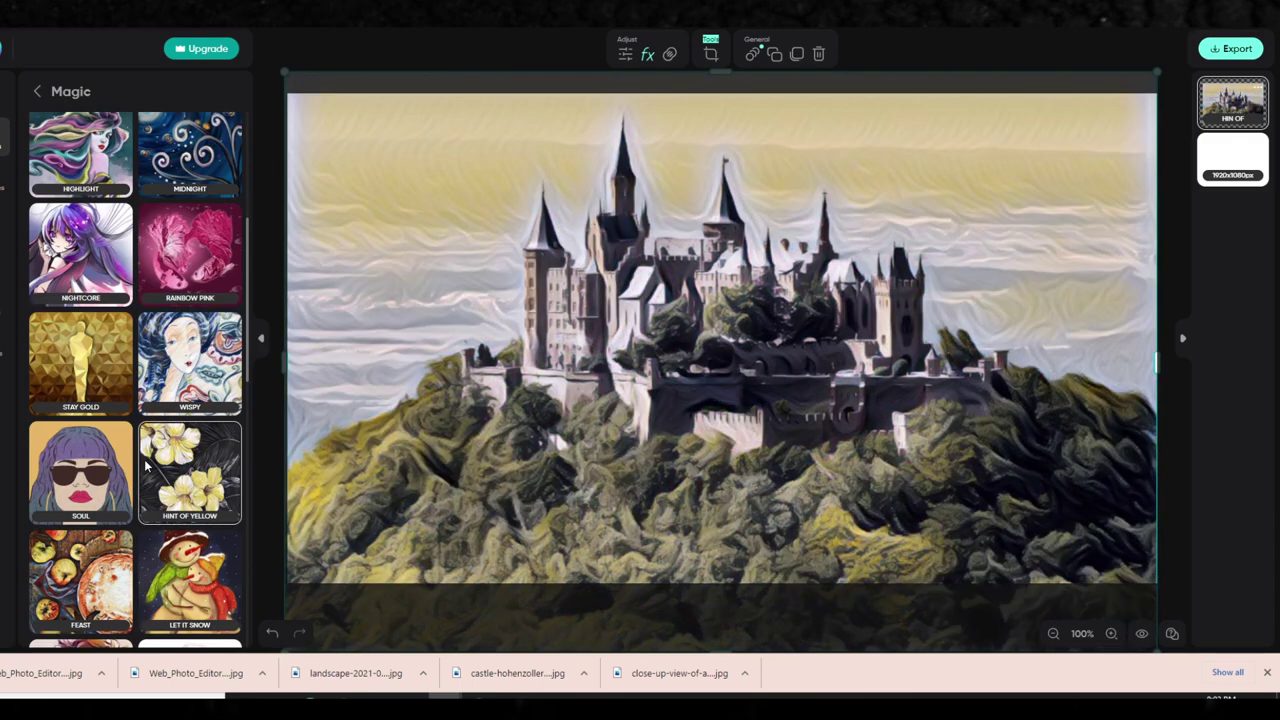
left_click(80, 453)
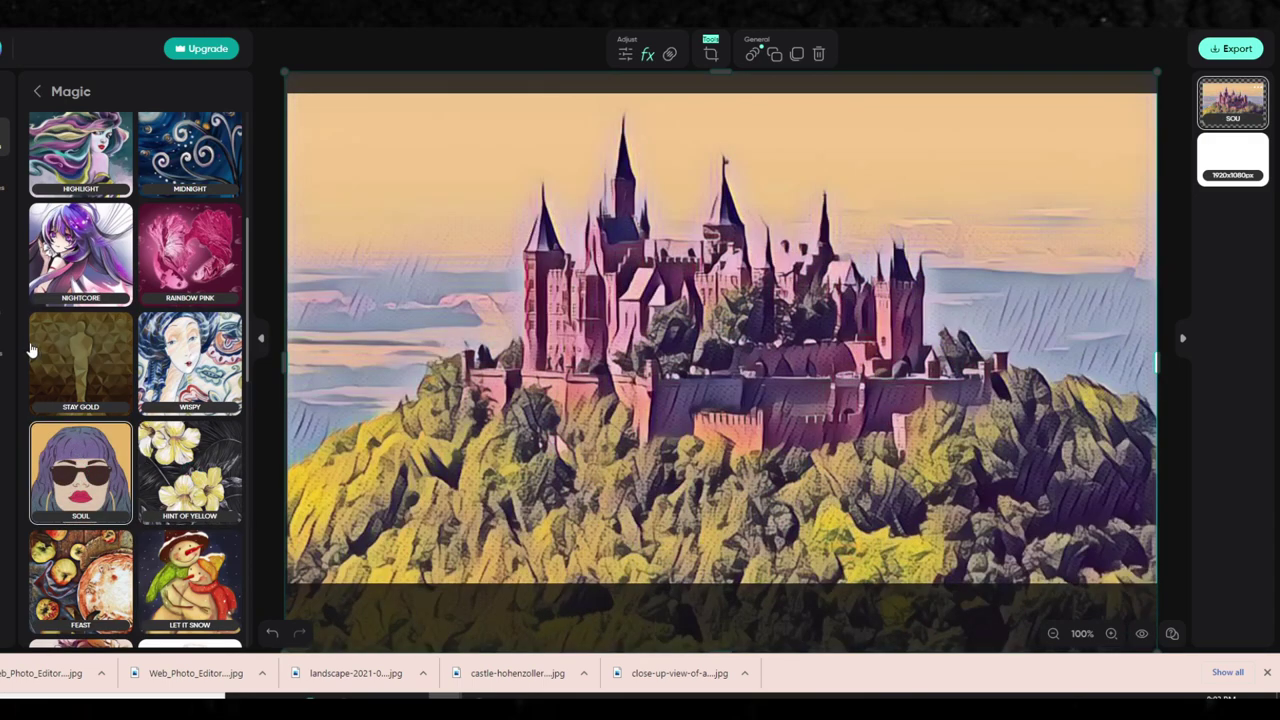
left_click(32, 346)
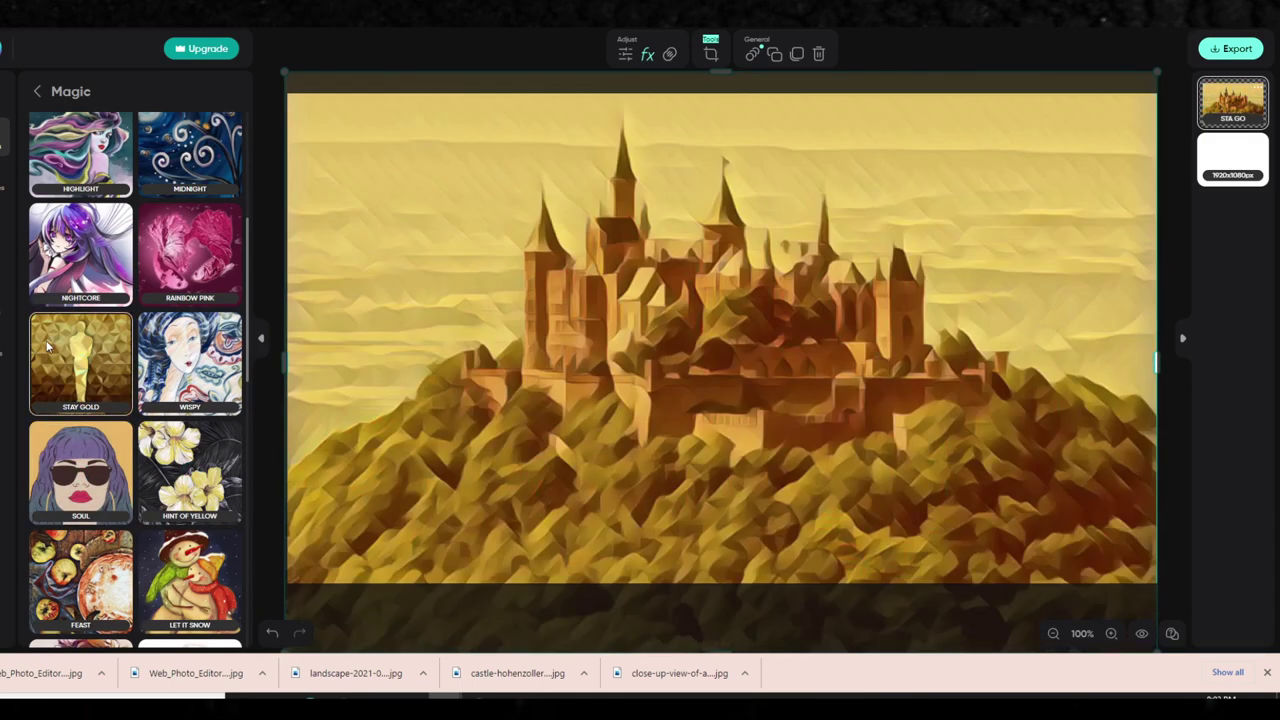
scroll(96, 388, "down", 5)
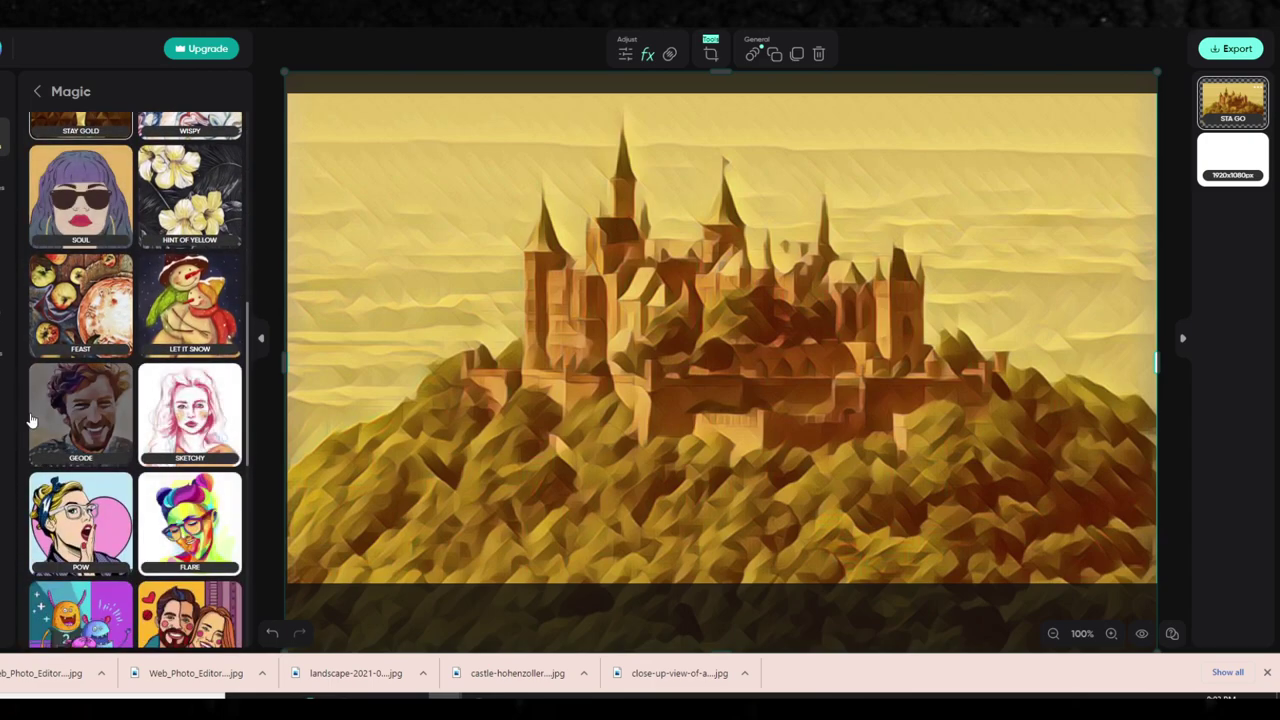
scroll(140, 460, "down", 1)
scroll(140, 460, "down", 2)
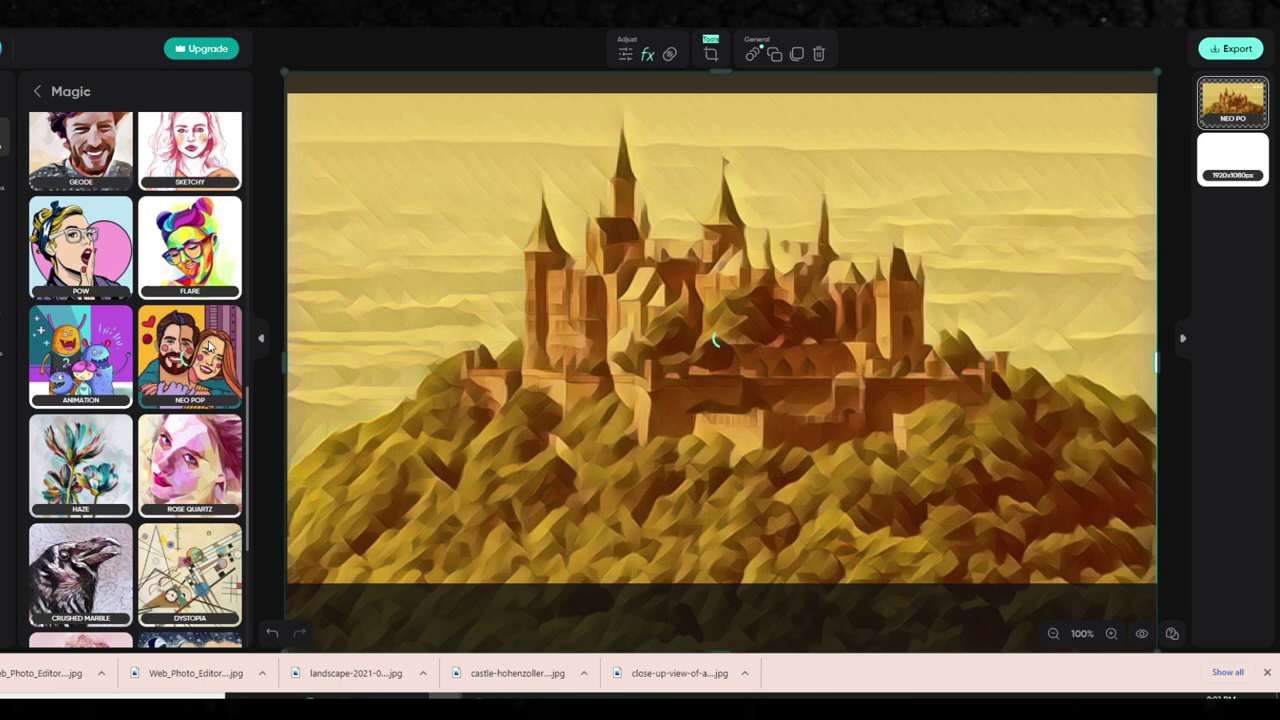
scroll(180, 449, "down", 3)
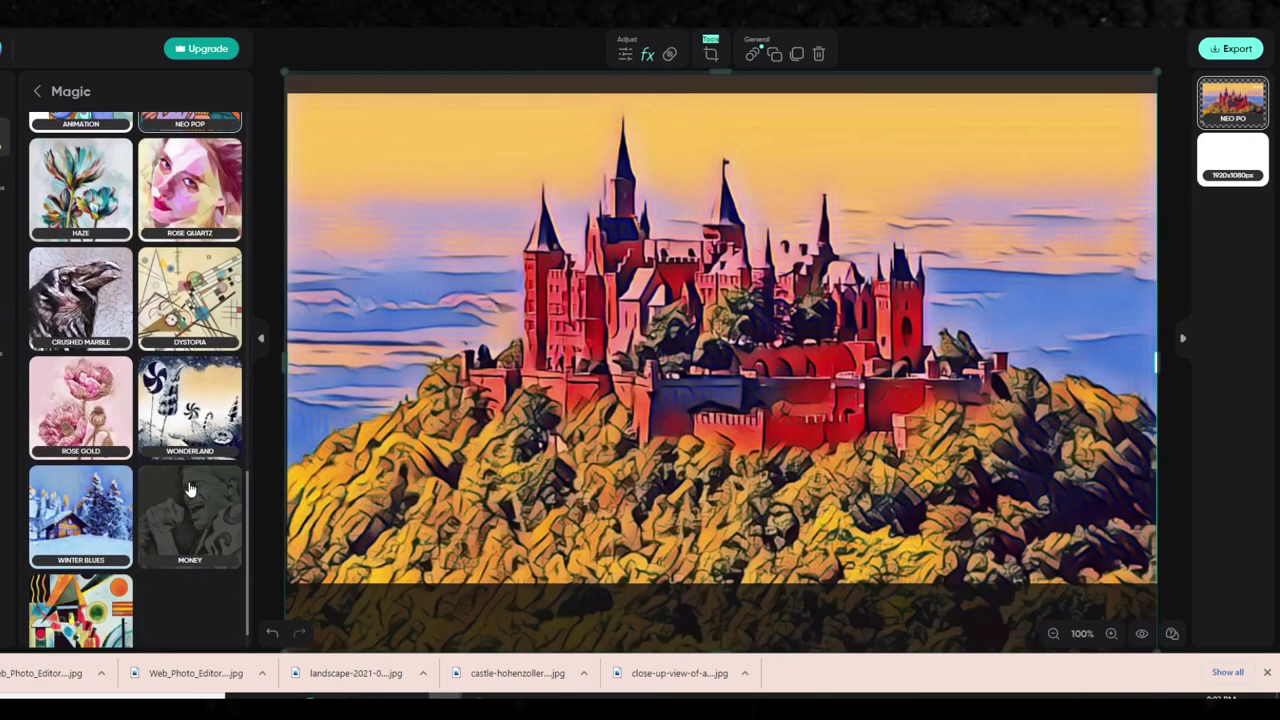
left_click(110, 493)
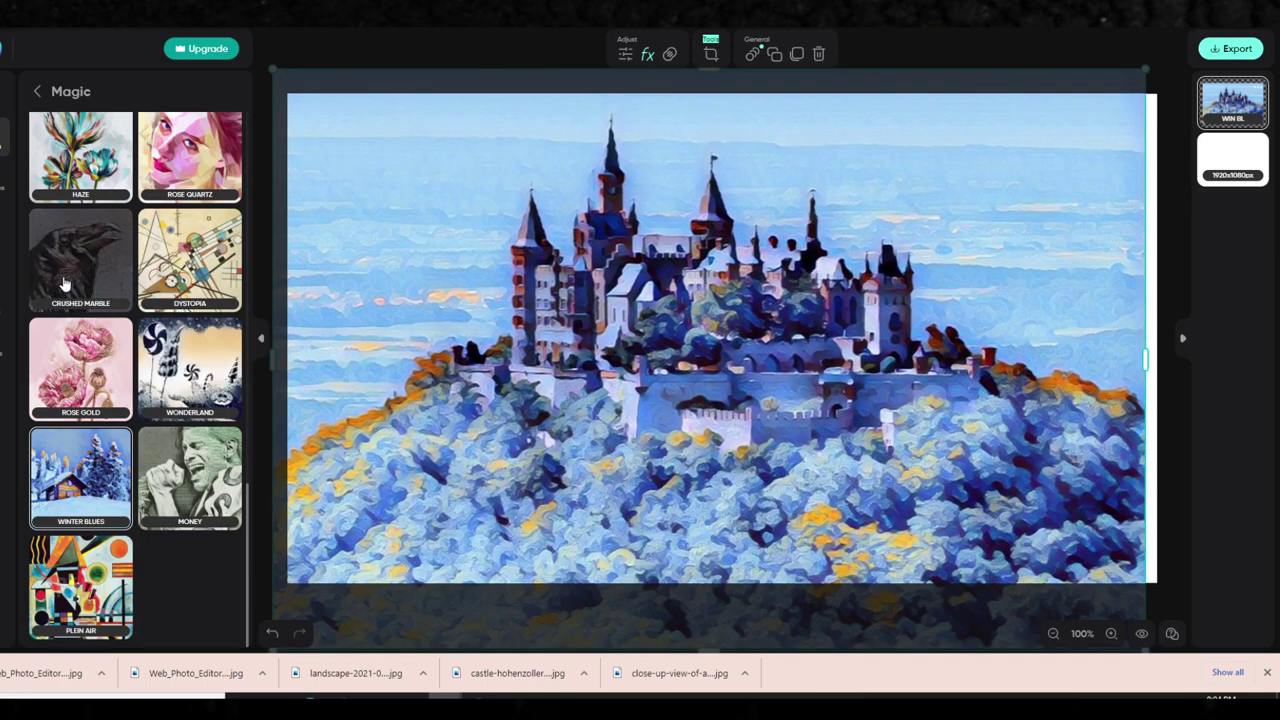
left_click(63, 285)
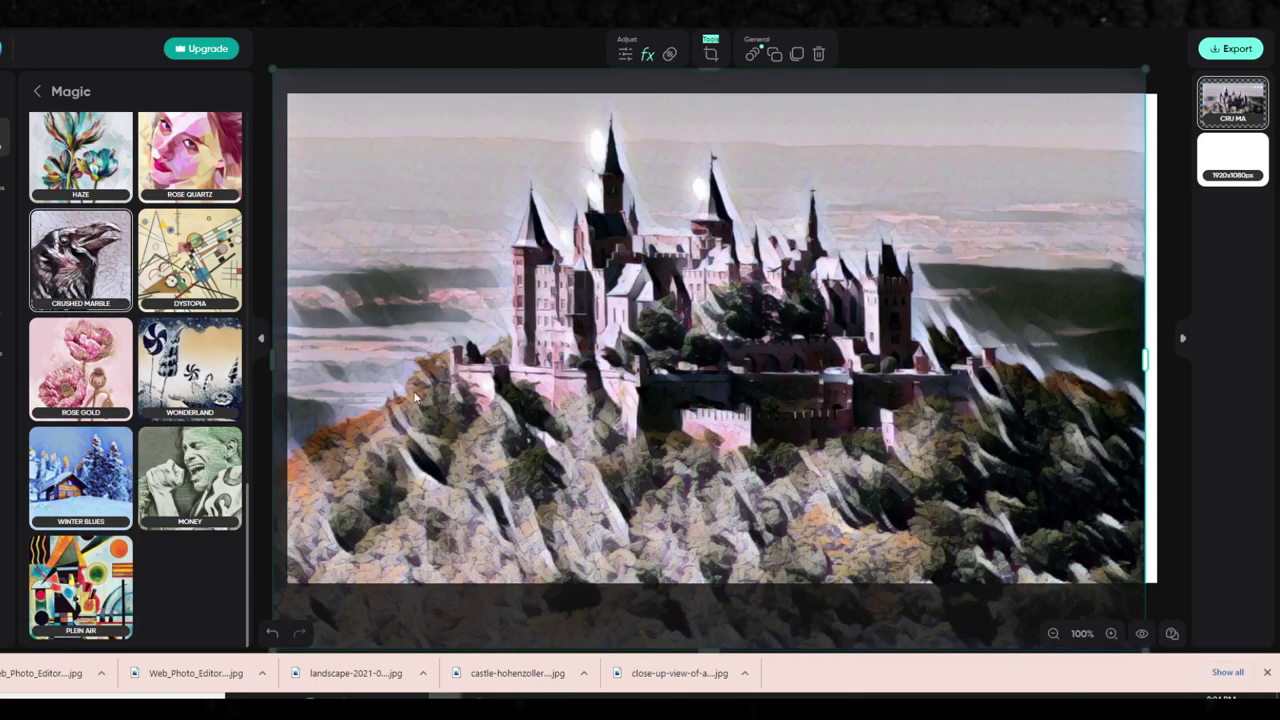
scroll(127, 226, "down", 5)
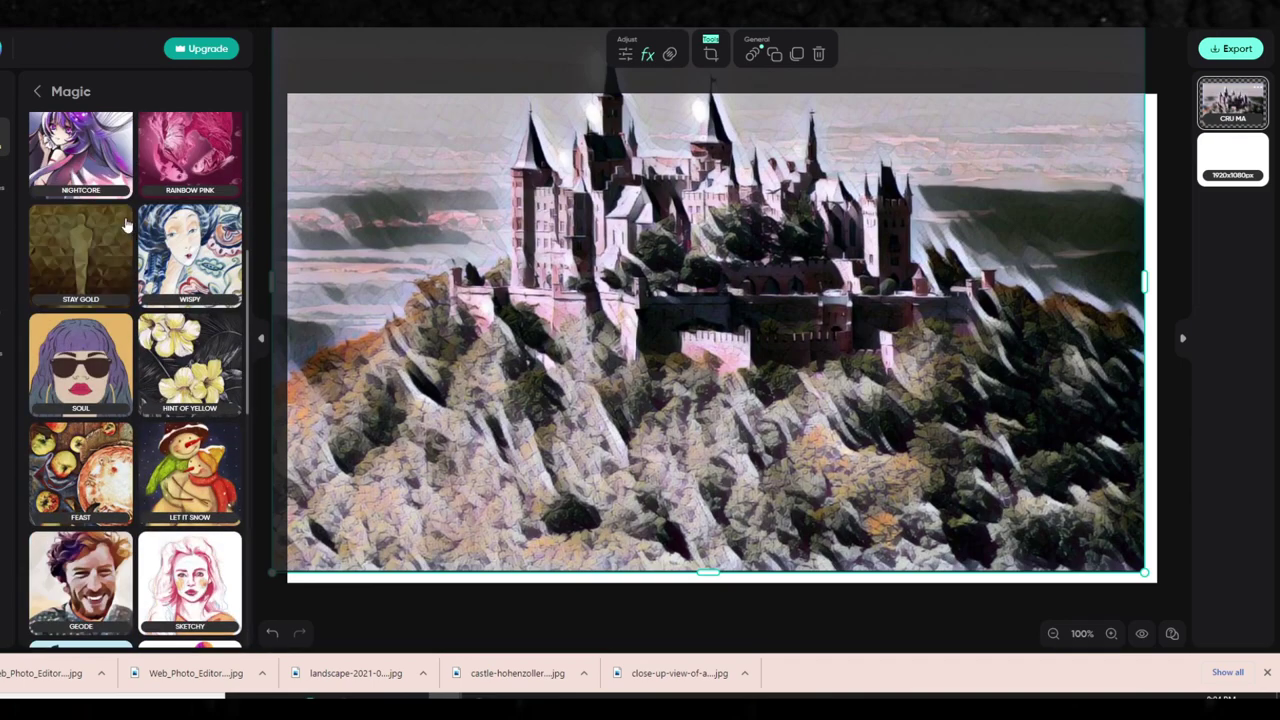
scroll(127, 226, "up", 8)
Step: Browse the Artistic effects and remove the current effect to restore the original castle photo
left_click(38, 91)
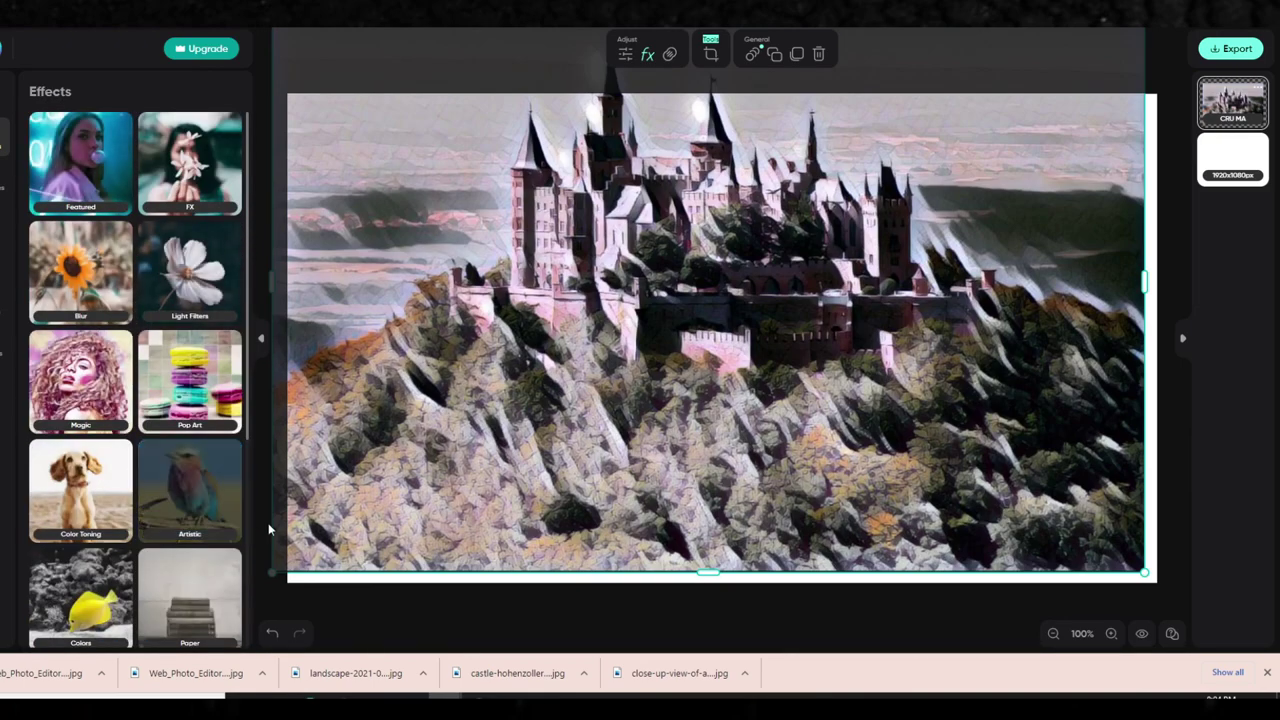
scroll(186, 400, "down", 3)
left_click(186, 286)
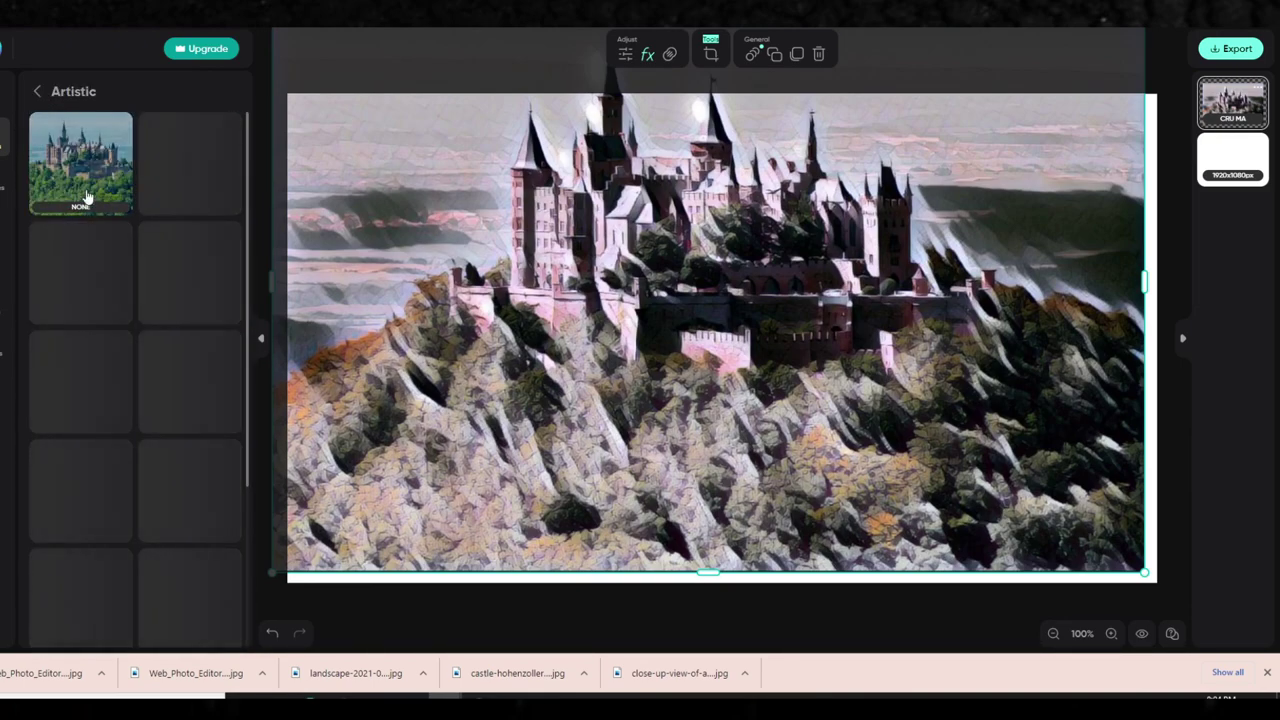
left_click(86, 197)
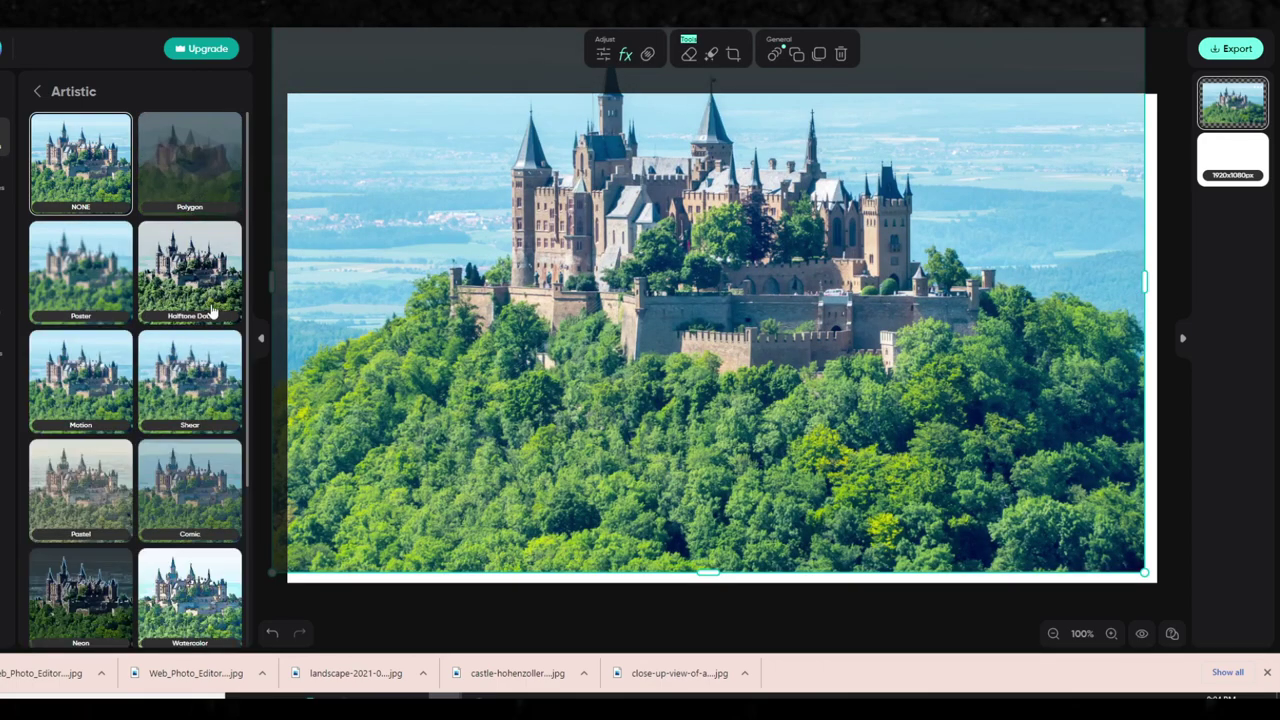
Step: Try the Watercolor filter, then apply Cartoonizer to the castle photo and select it
scroll(190, 368, "down", 2)
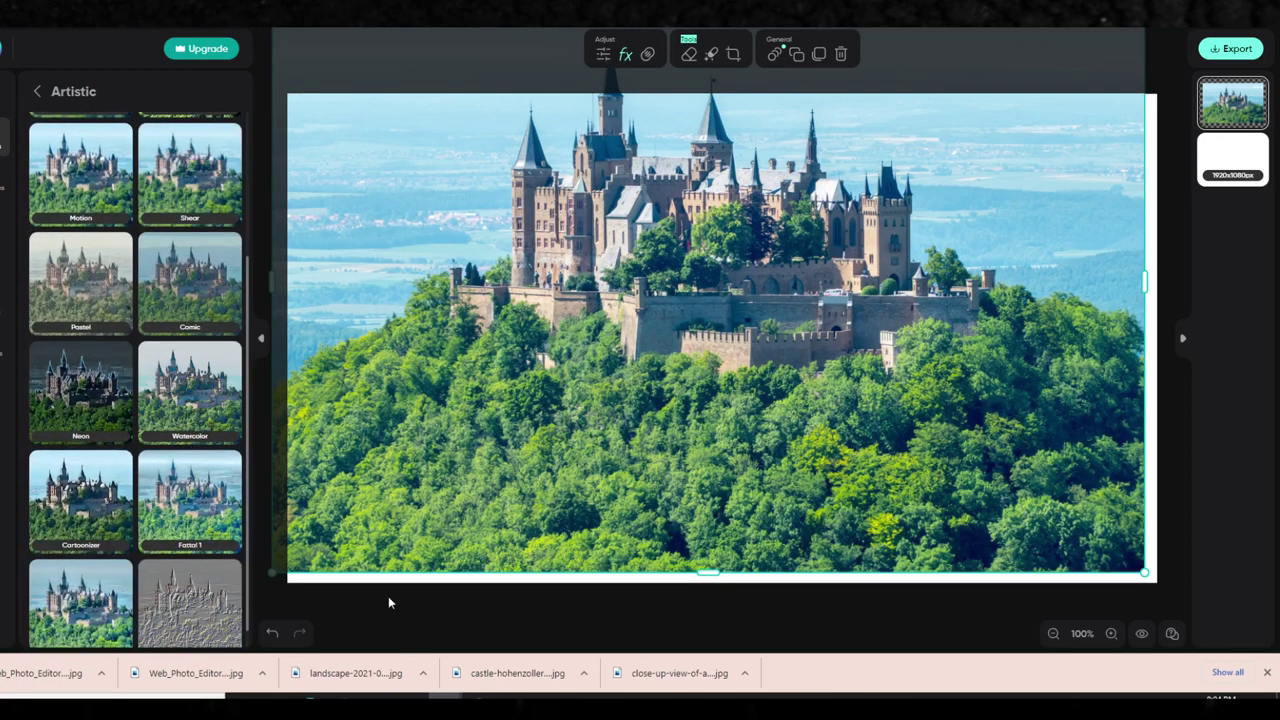
left_click(190, 390)
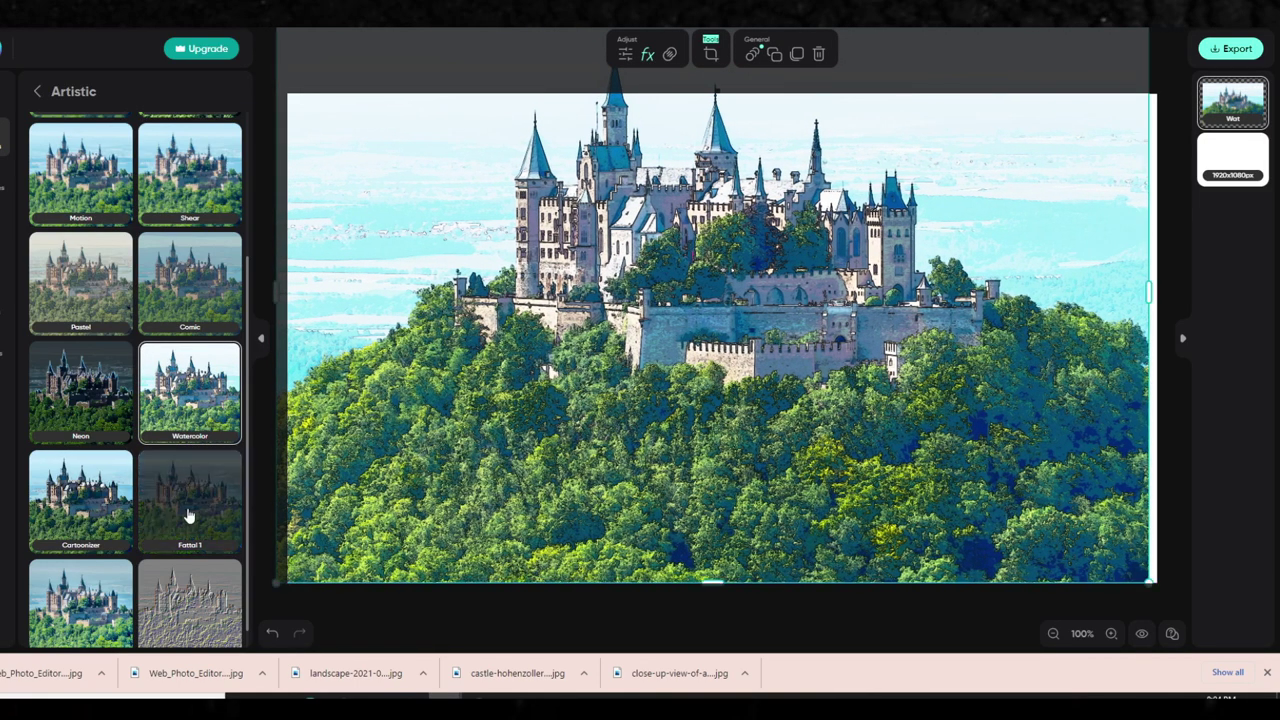
scroll(140, 571, "down", 1)
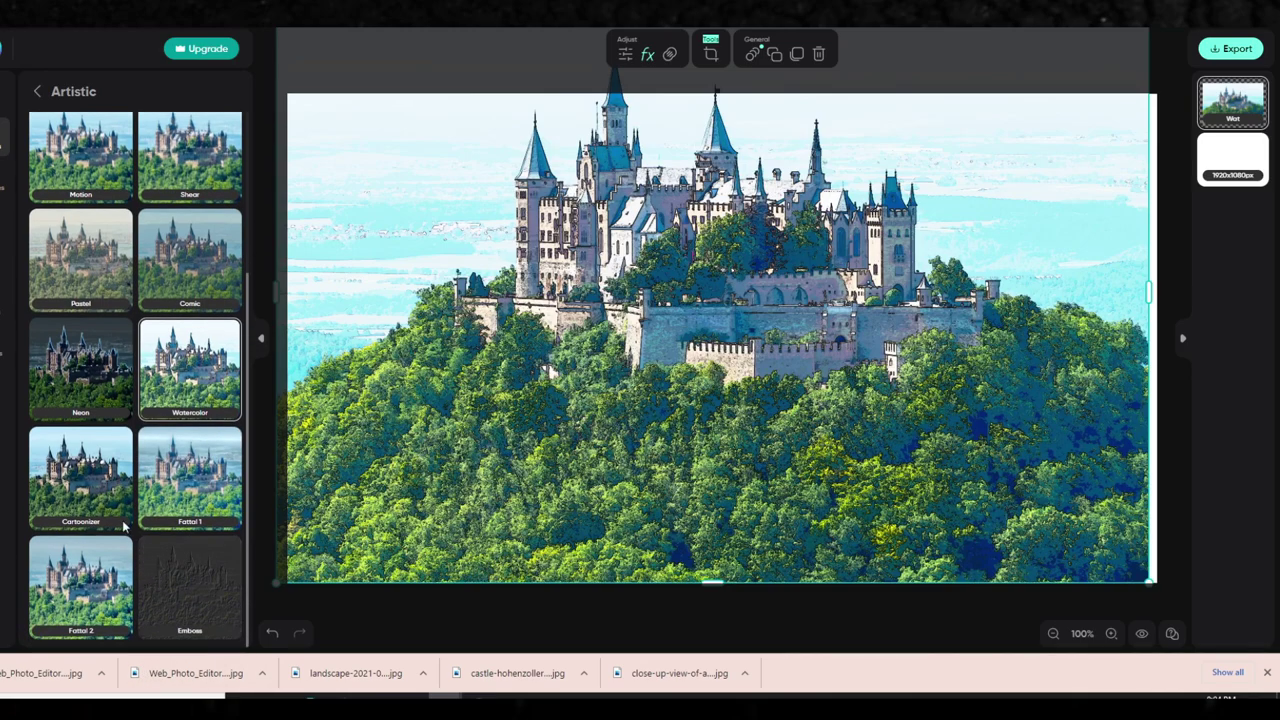
left_click(107, 485)
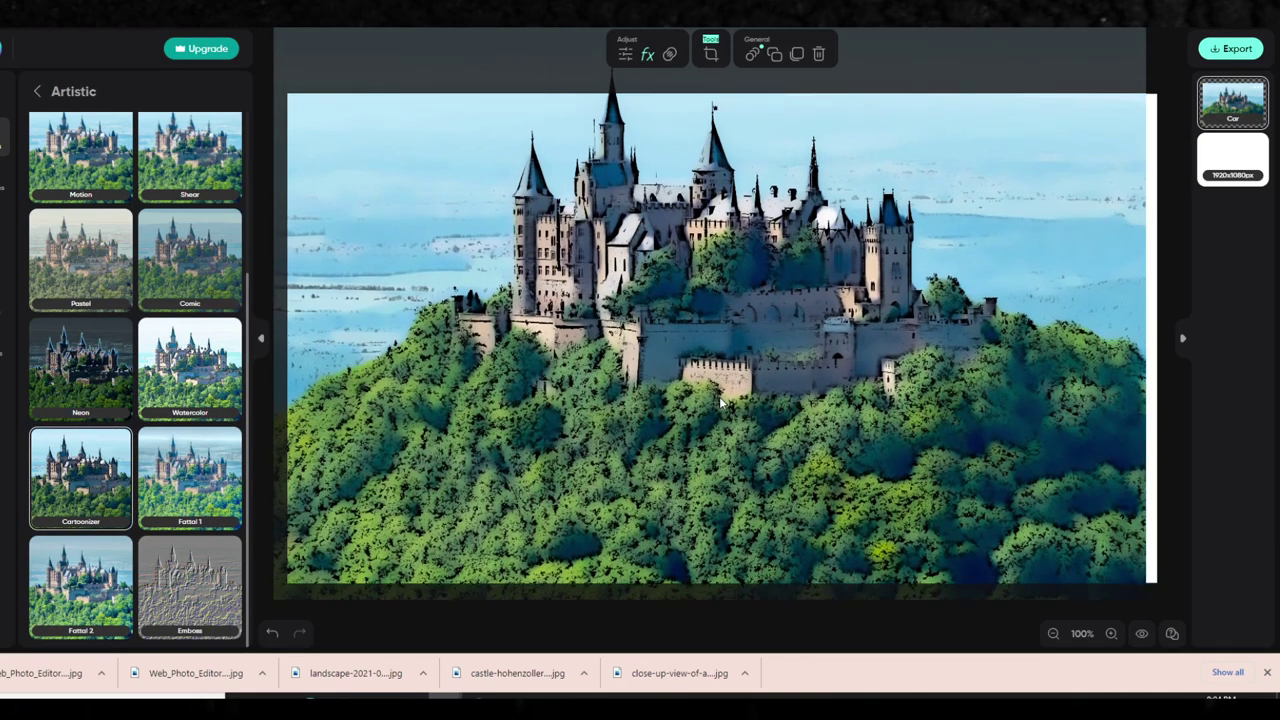
left_click(741, 381)
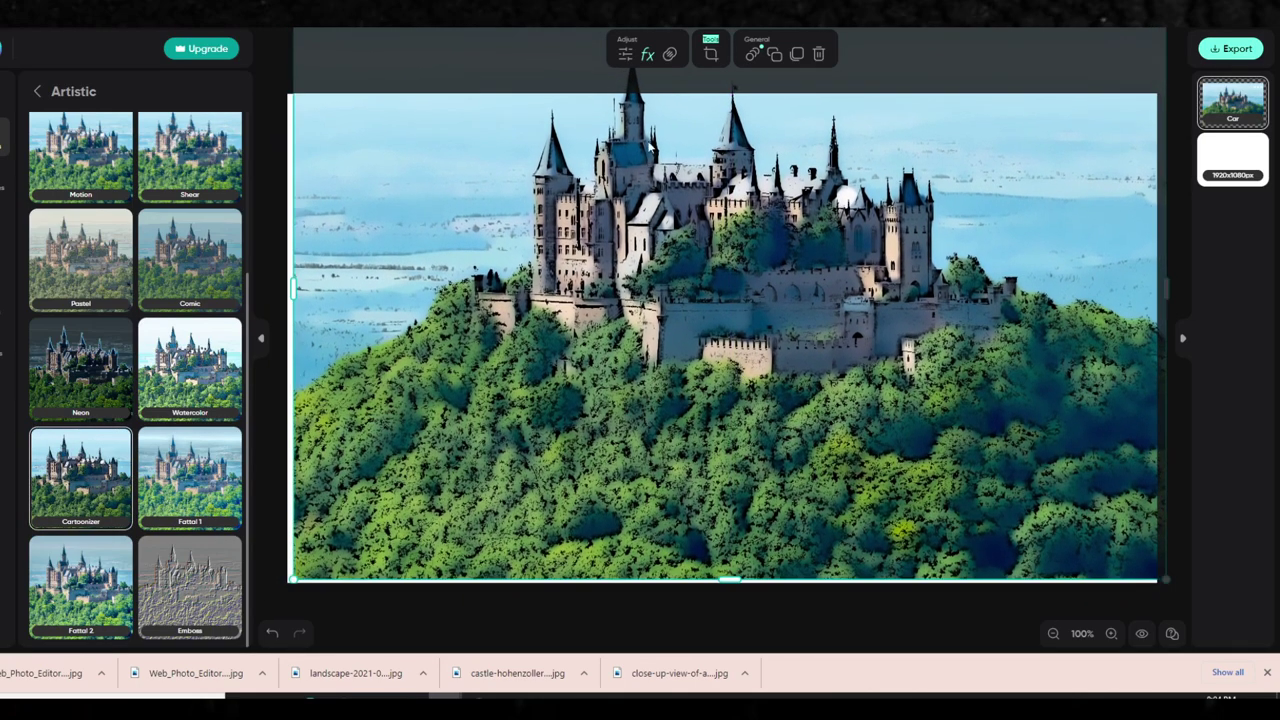
Step: In the Cartoonizer adjustments, try several Magic1 values, then set Mask2 to 0 and Mask1 to 54
left_click(626, 53)
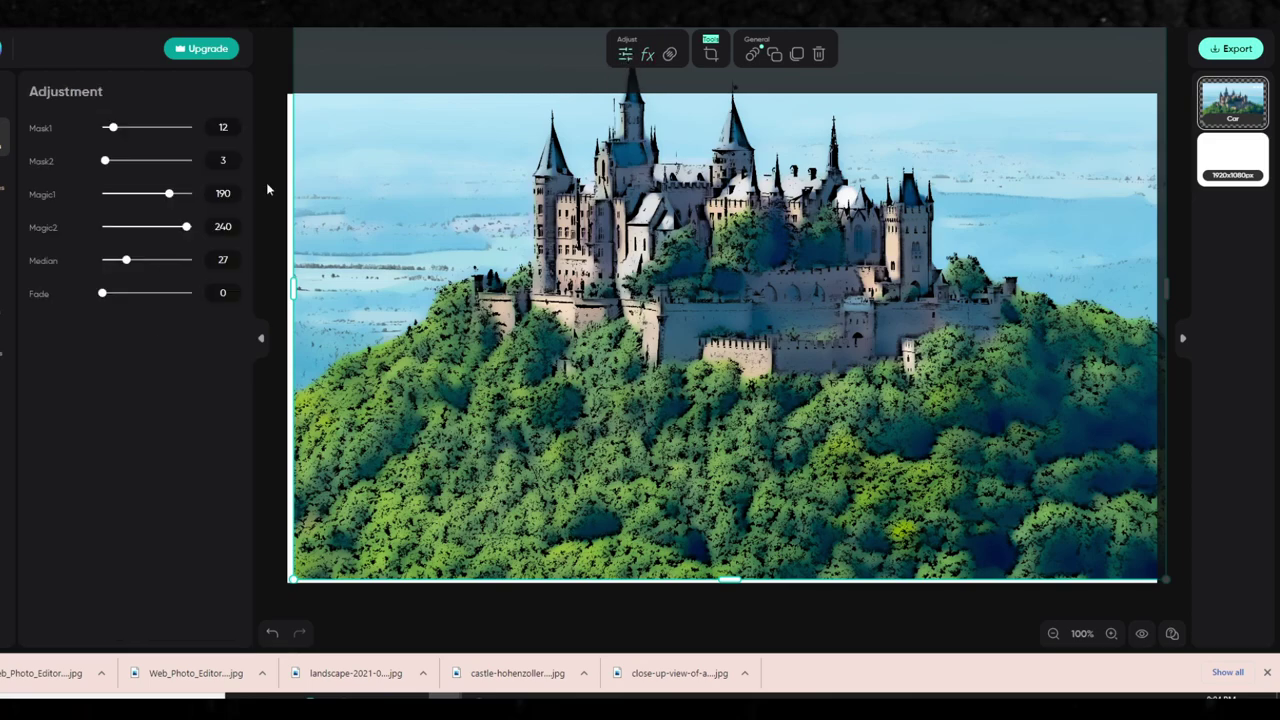
left_click_drag(172, 200, 127, 197)
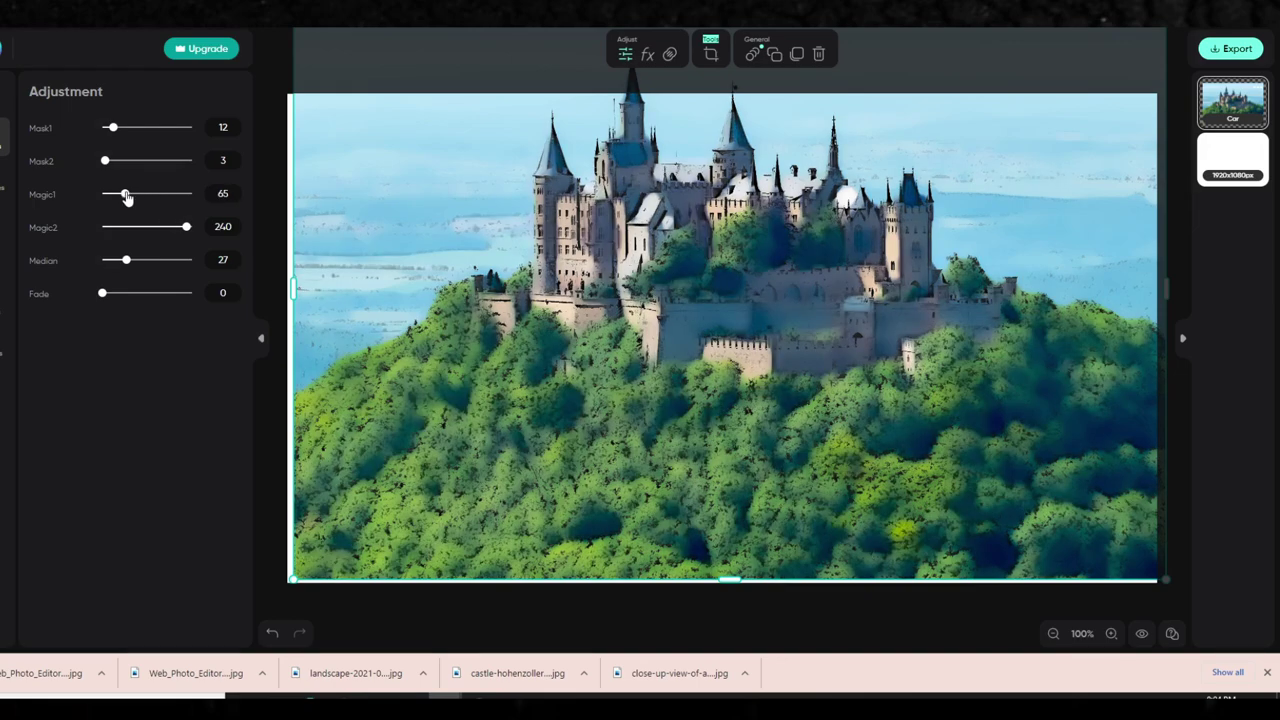
left_click(175, 194)
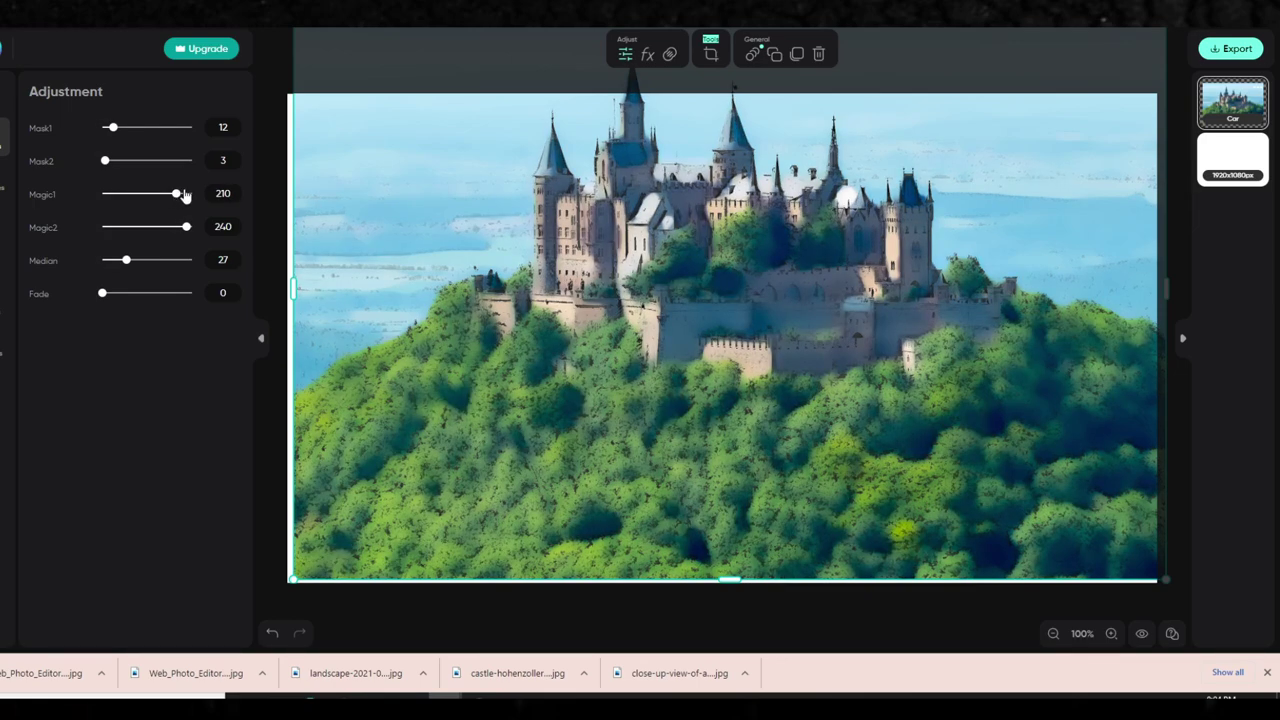
left_click(188, 195)
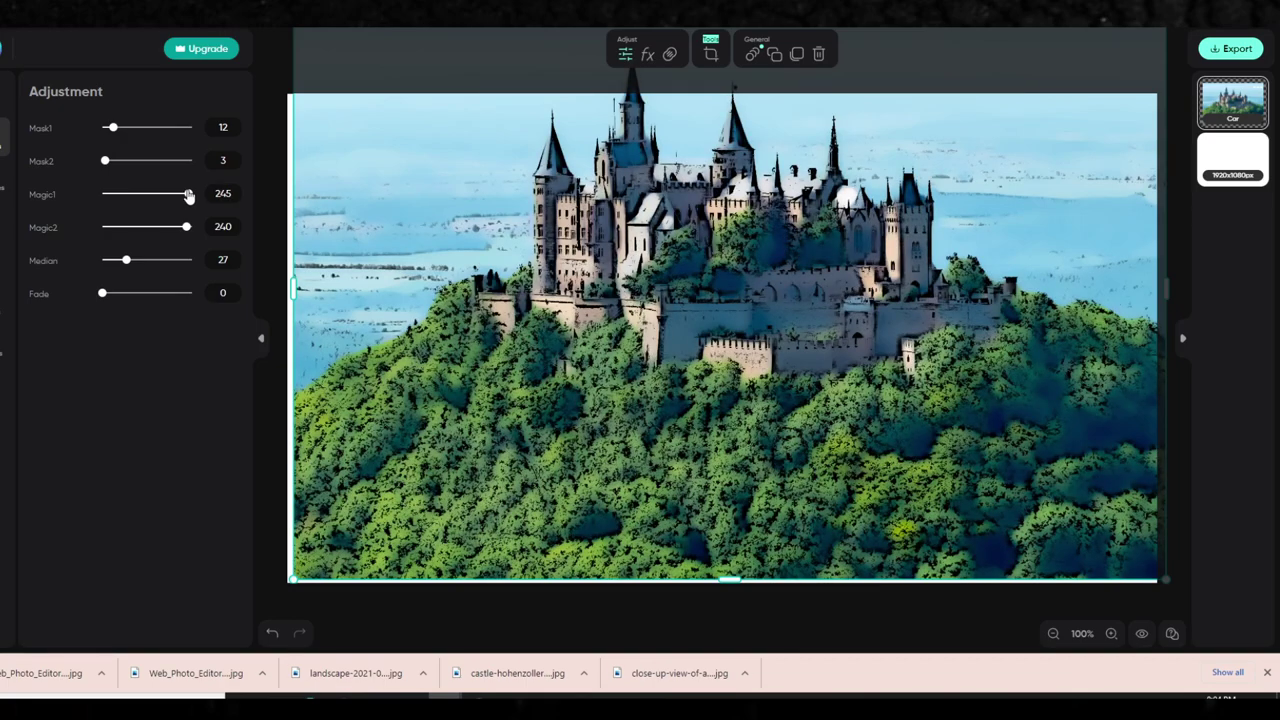
left_click_drag(105, 161, 121, 167)
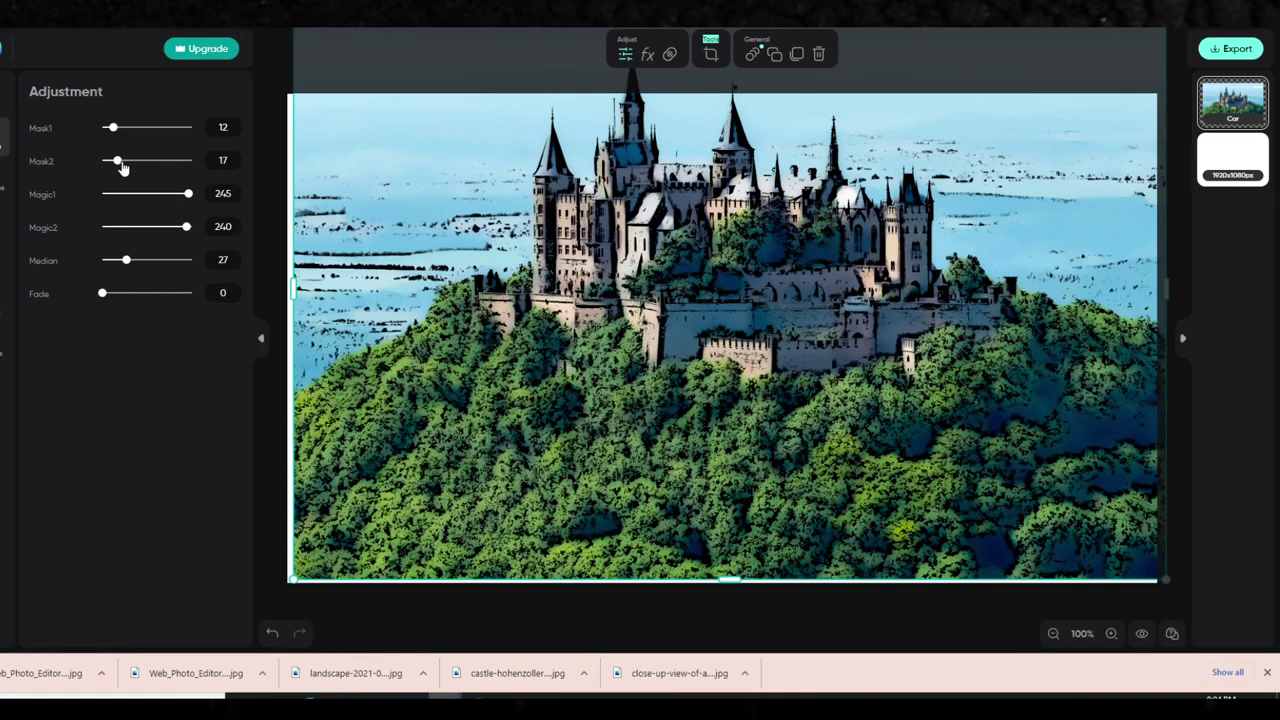
left_click(161, 162)
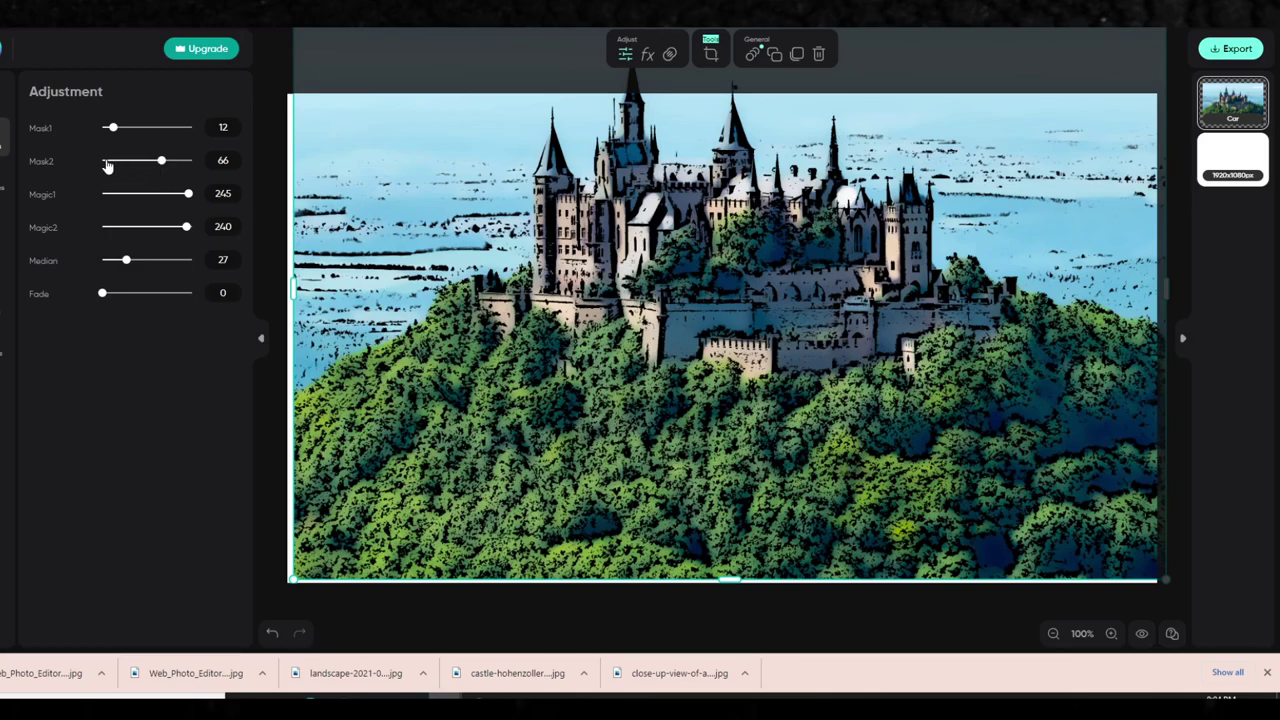
left_click_drag(108, 164, 100, 162)
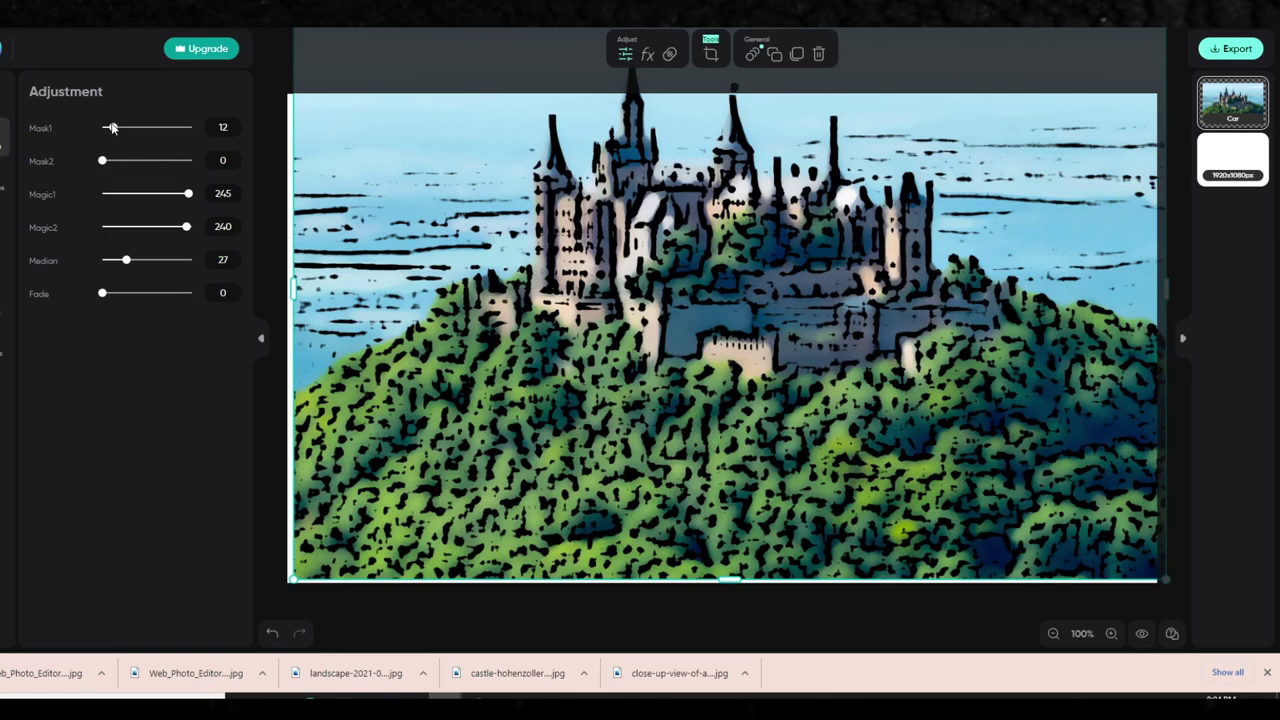
left_click_drag(113, 130, 97, 140)
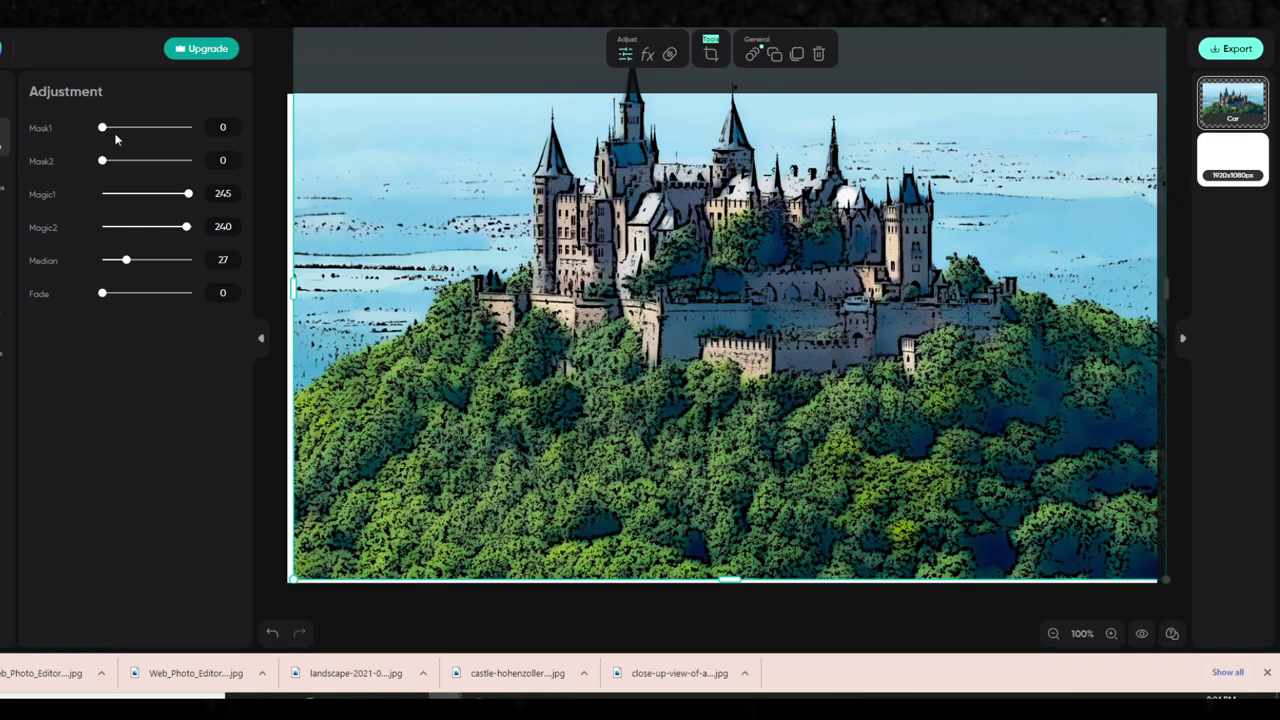
left_click(146, 128)
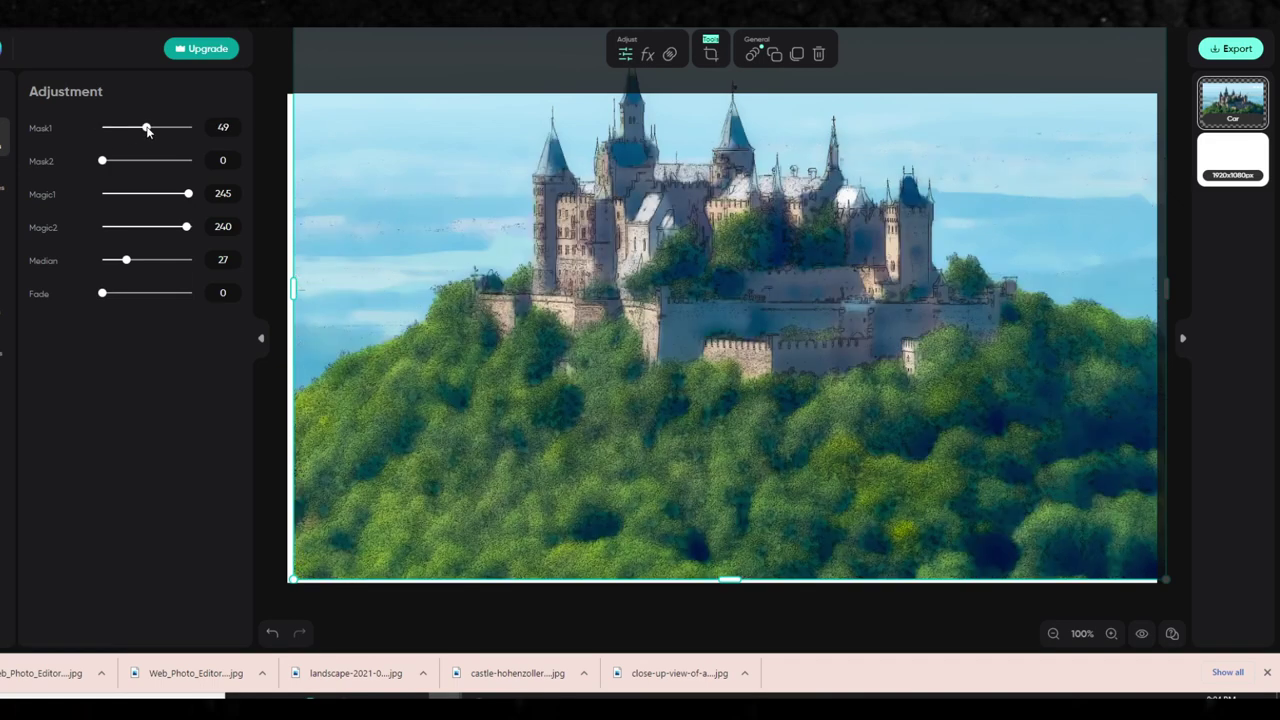
left_click_drag(147, 130, 152, 134)
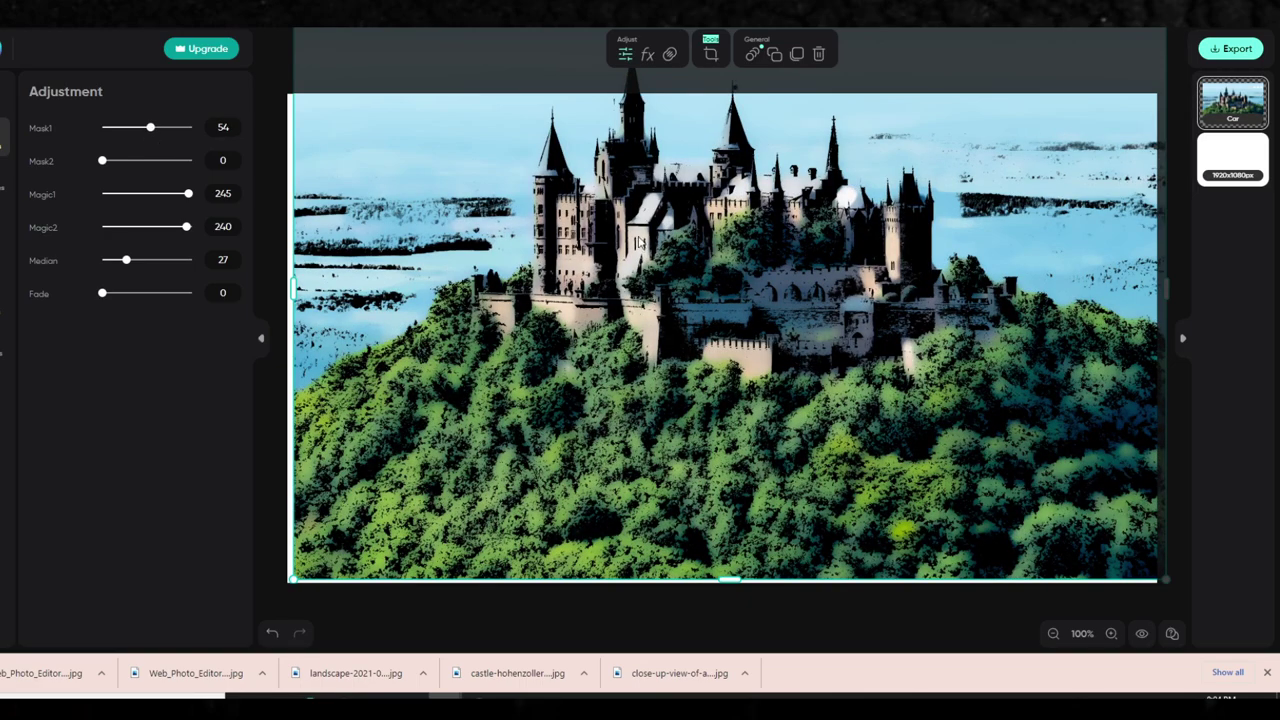
Step: Return Magic2 to its maximum 245 and settle Magic1 at 204
left_click(170, 228)
left_click(138, 229)
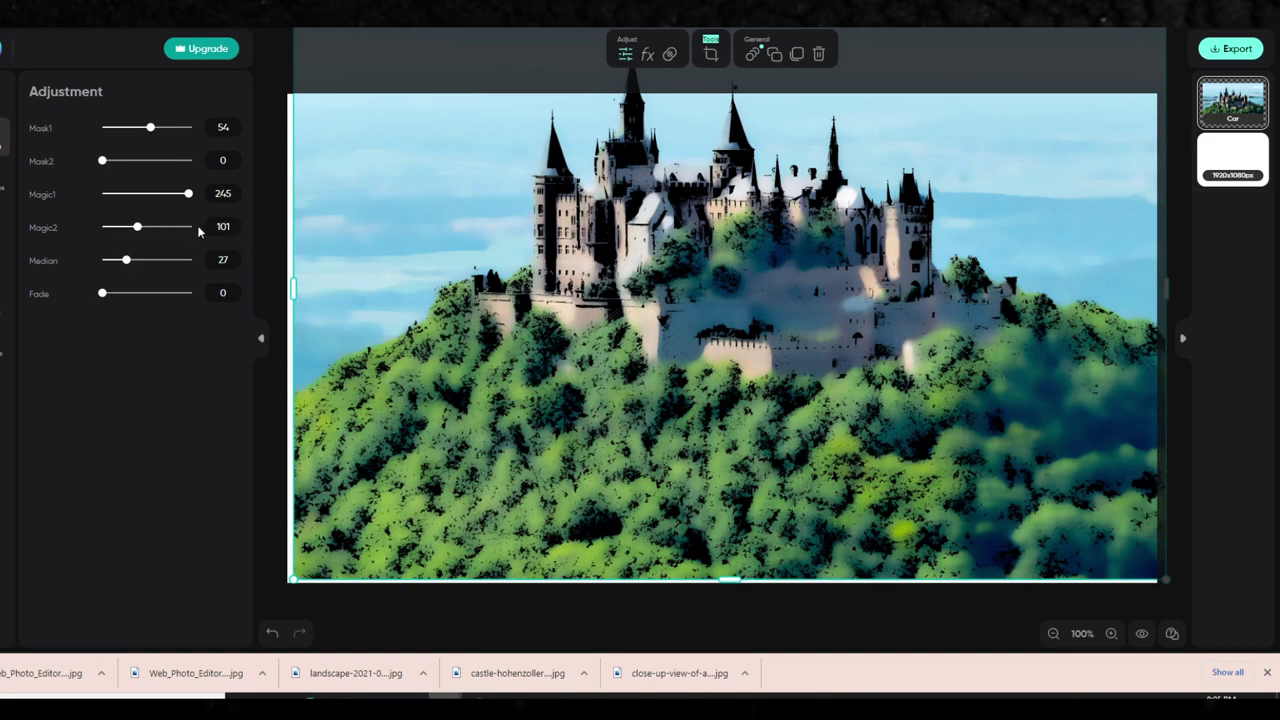
left_click(189, 229)
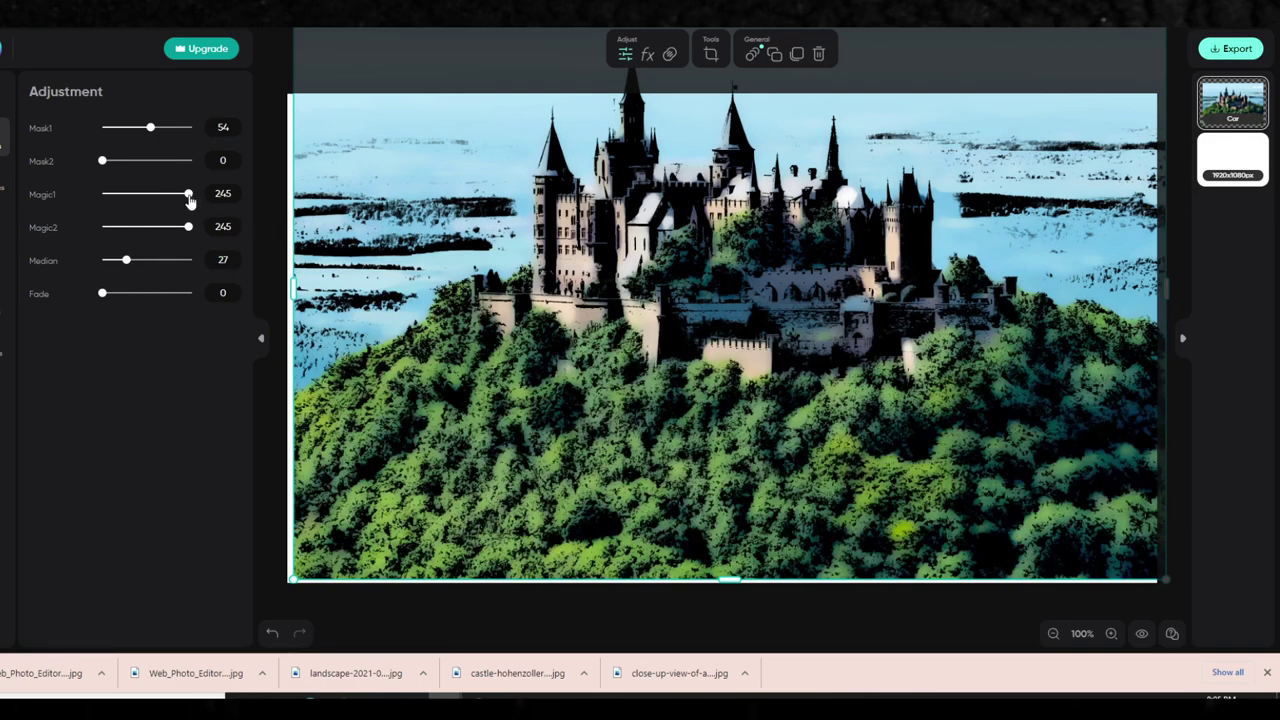
left_click(190, 199)
left_click(172, 200)
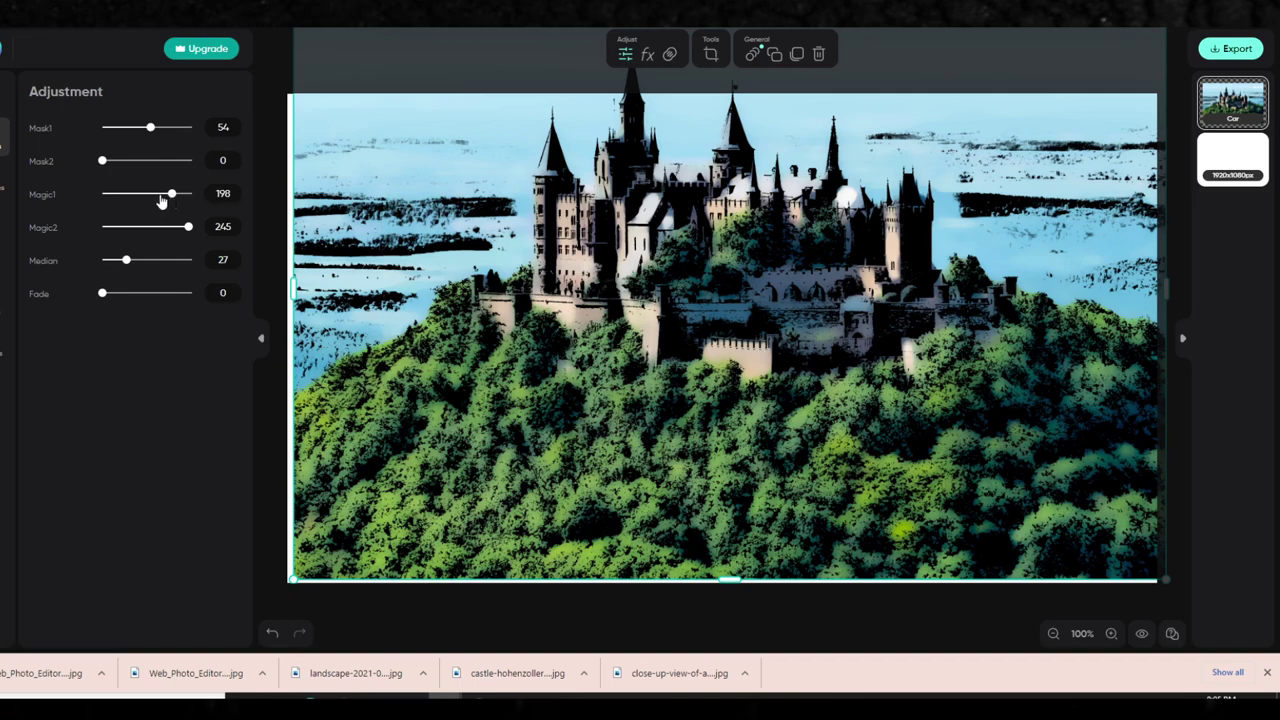
left_click(160, 200)
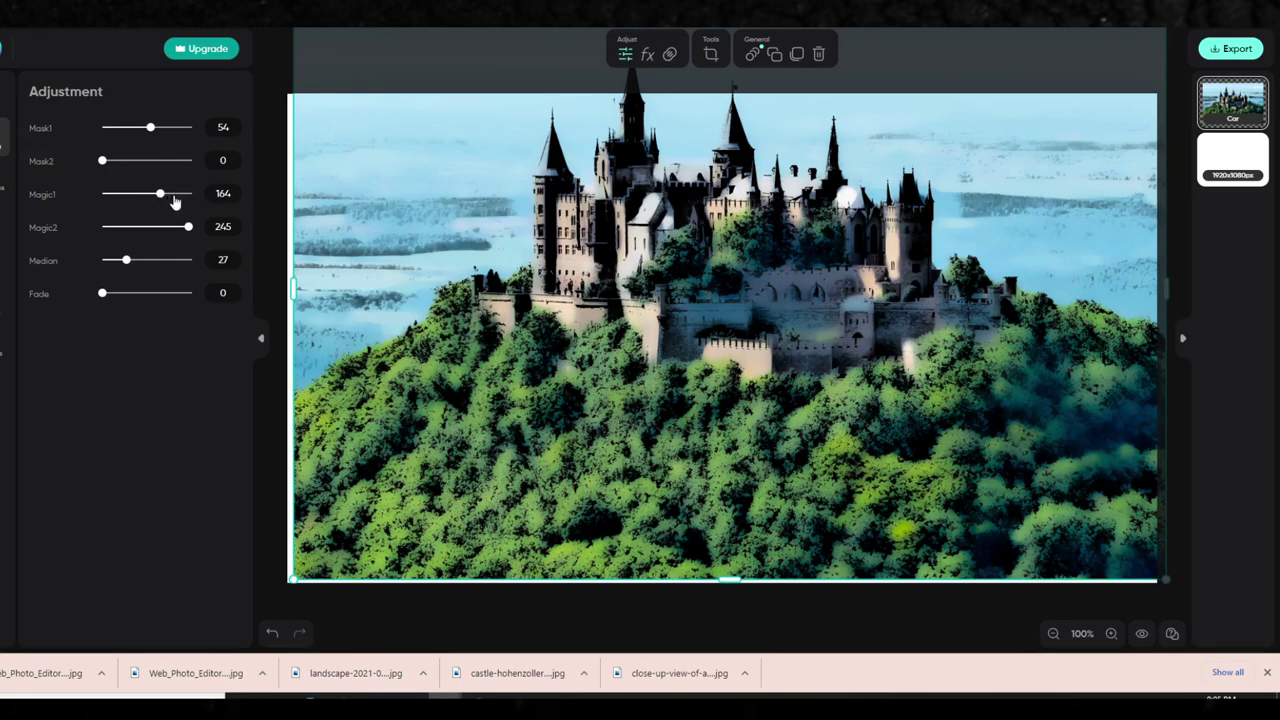
left_click(174, 200)
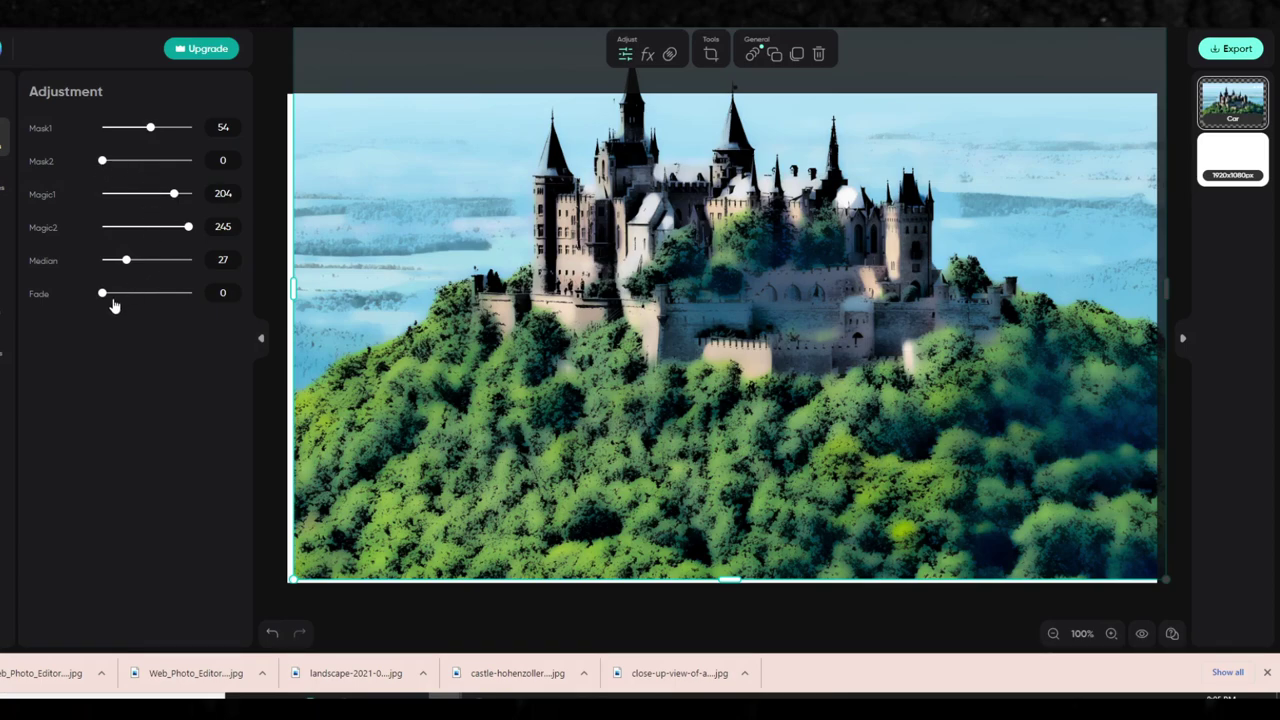
Step: Fade the cartoon effect to 58 after trying 75, 100, 74 and 64
left_click_drag(102, 293, 171, 294)
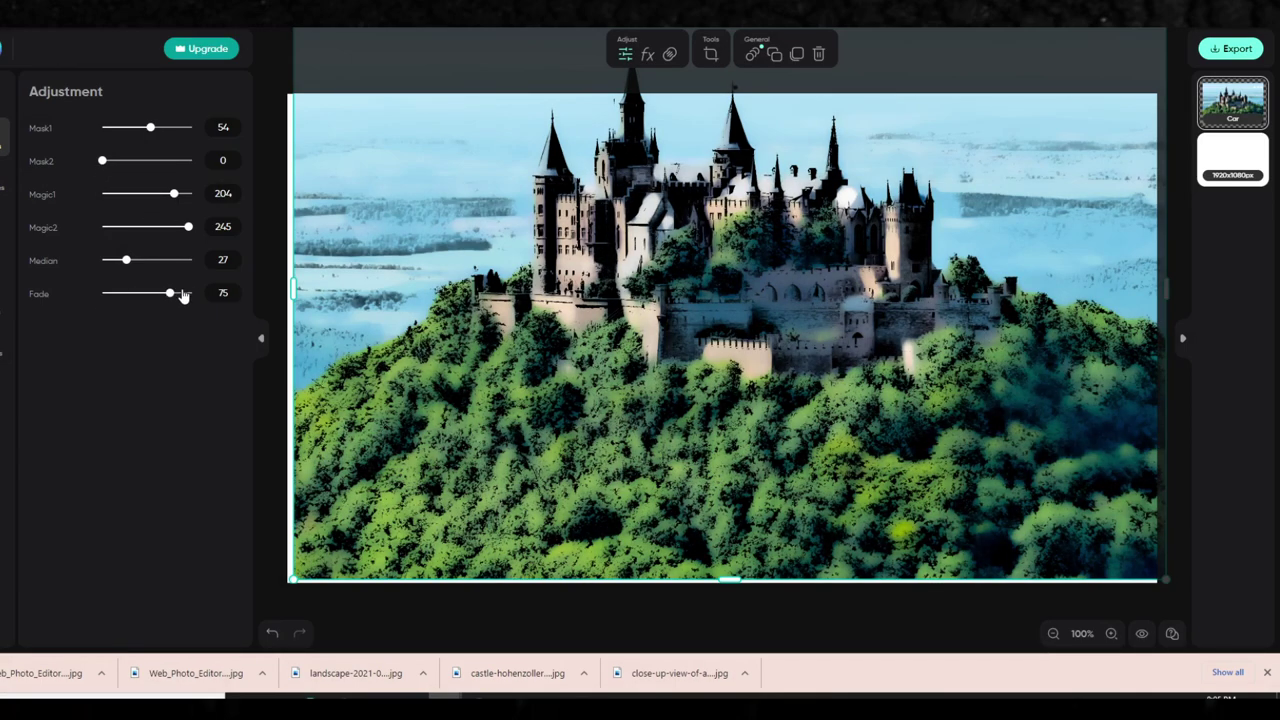
left_click(212, 296)
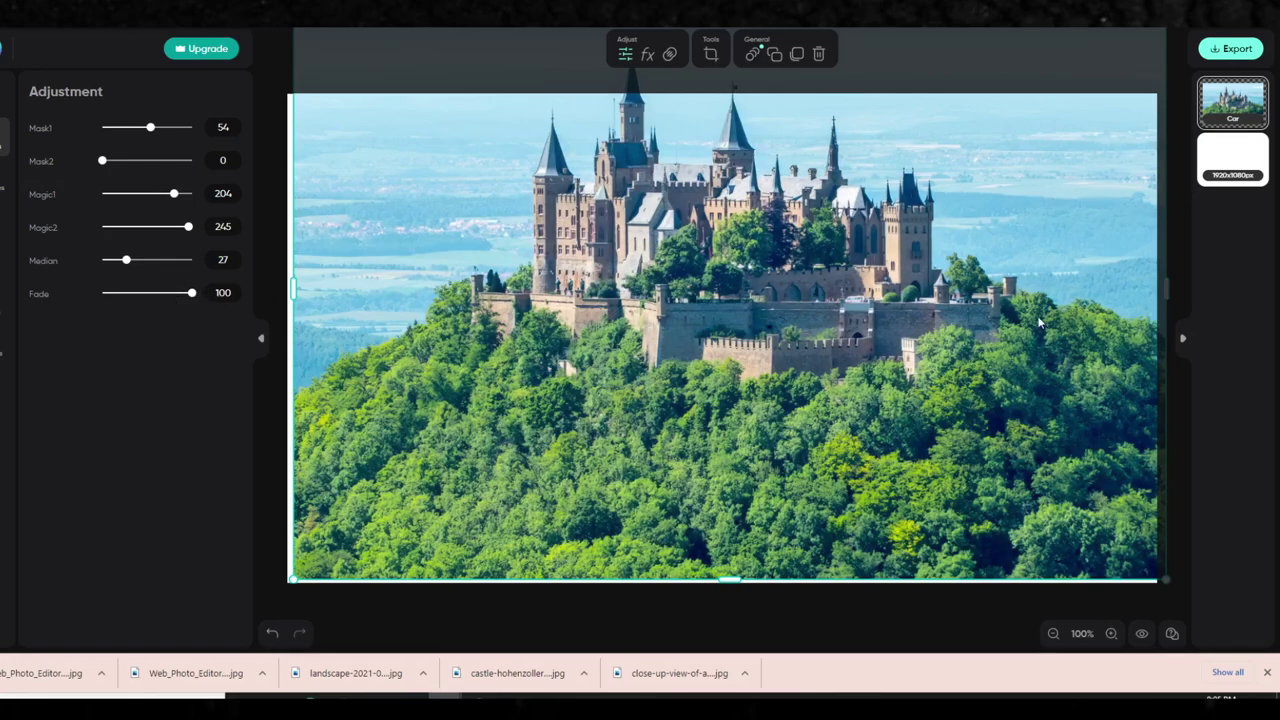
left_click(168, 296)
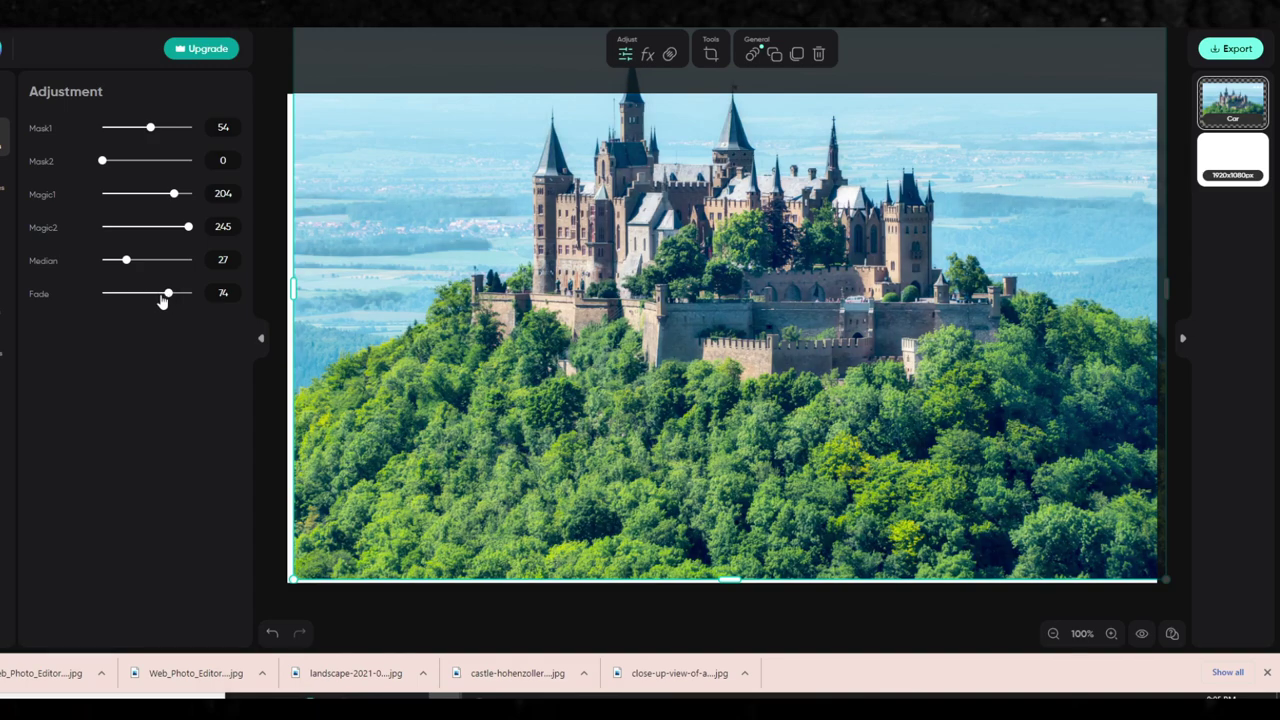
left_click(160, 298)
left_click(154, 296)
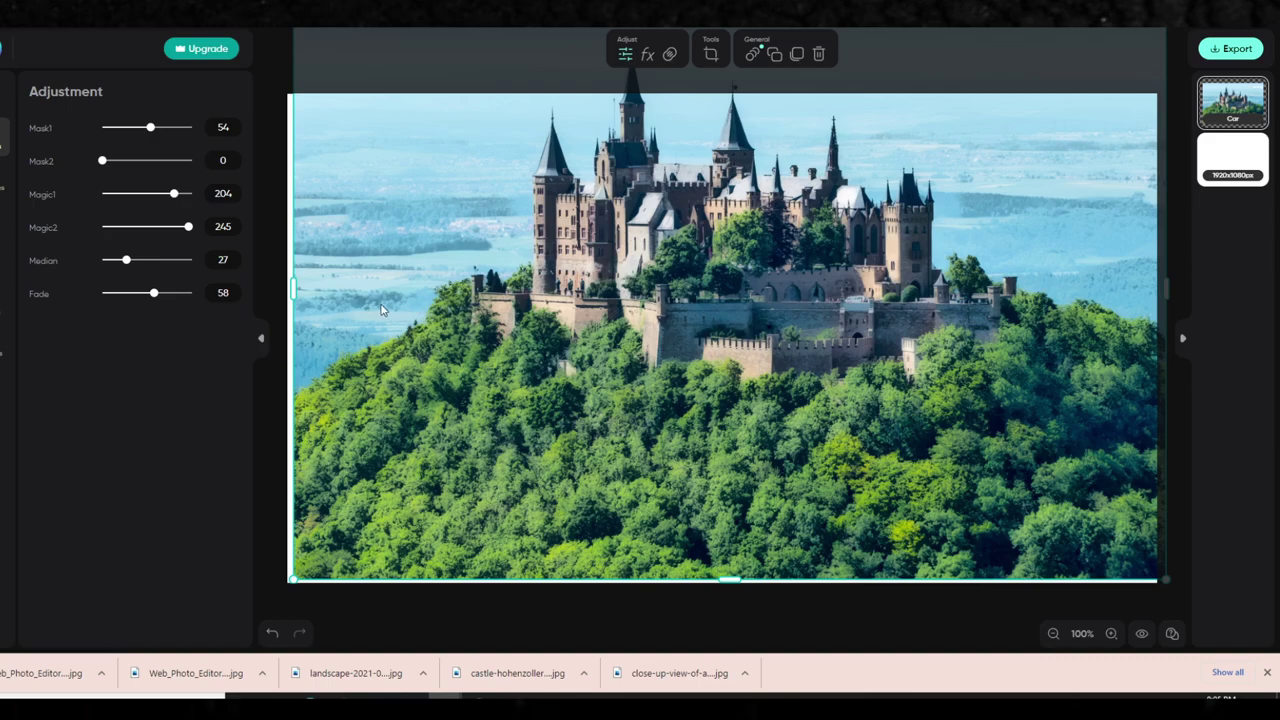
Step: Reset the Cartoonizer's Mask1 to 0 after trying 65 and 88
scroll(510, 348, "up", 2)
left_click(510, 348)
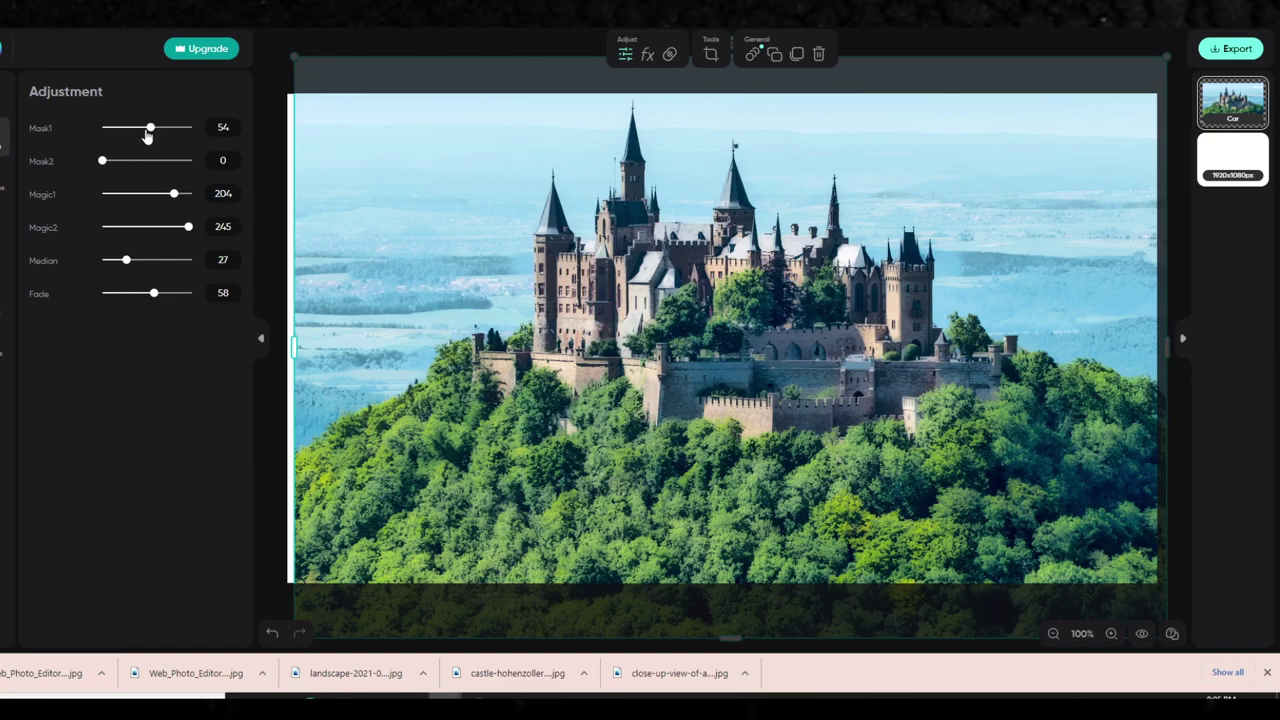
left_click_drag(150, 128, 177, 132)
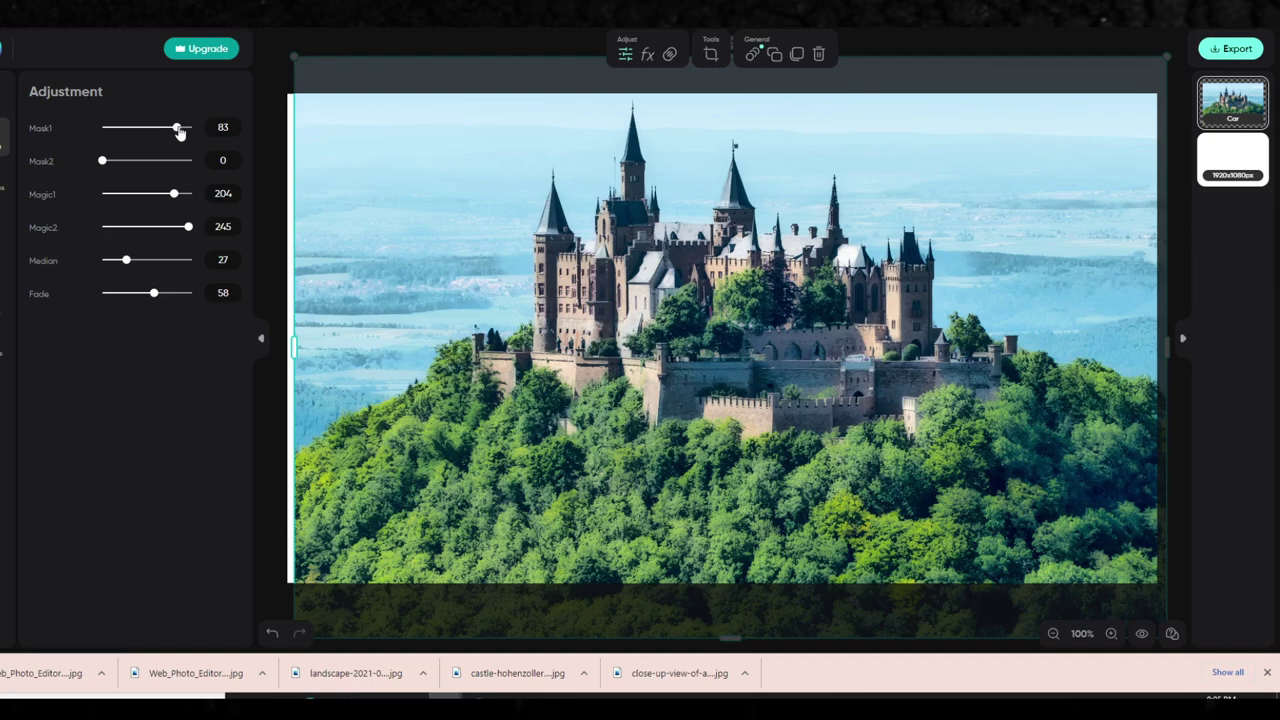
left_click_drag(180, 133, 203, 131)
left_click(104, 131)
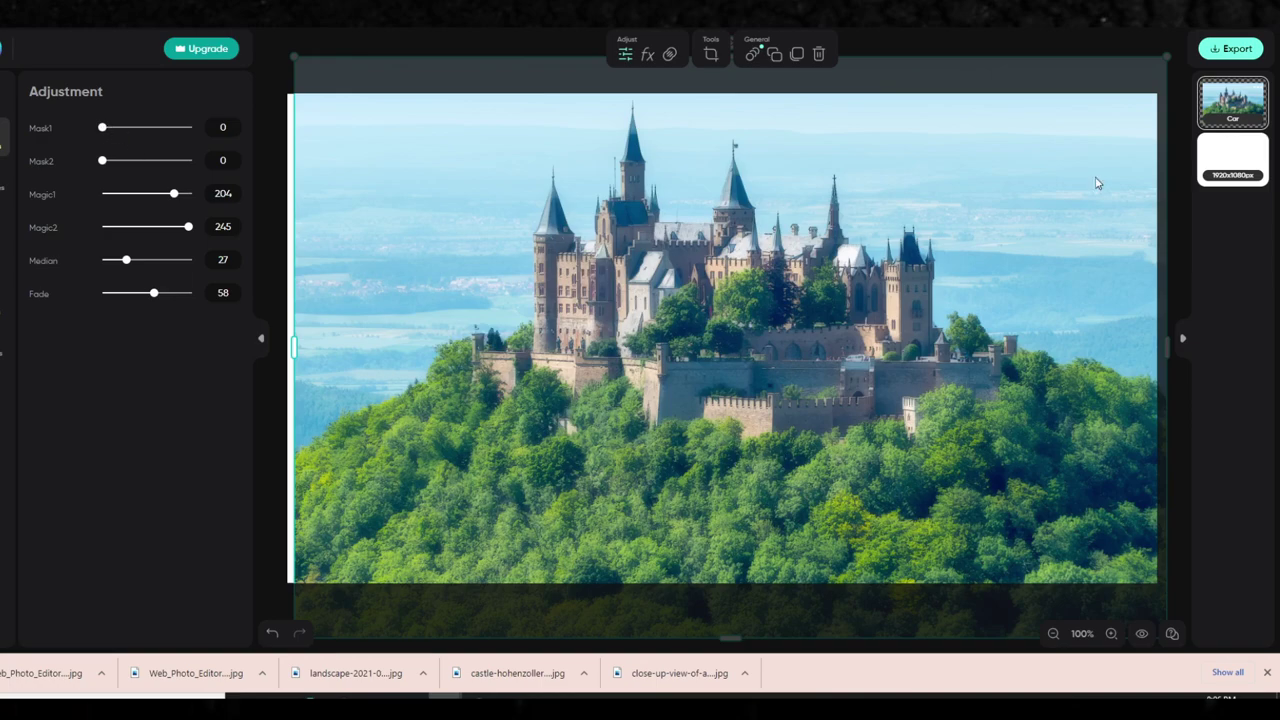
Step: Nudge the castle photo slightly down on the canvas, then deselect it
left_click(272, 428)
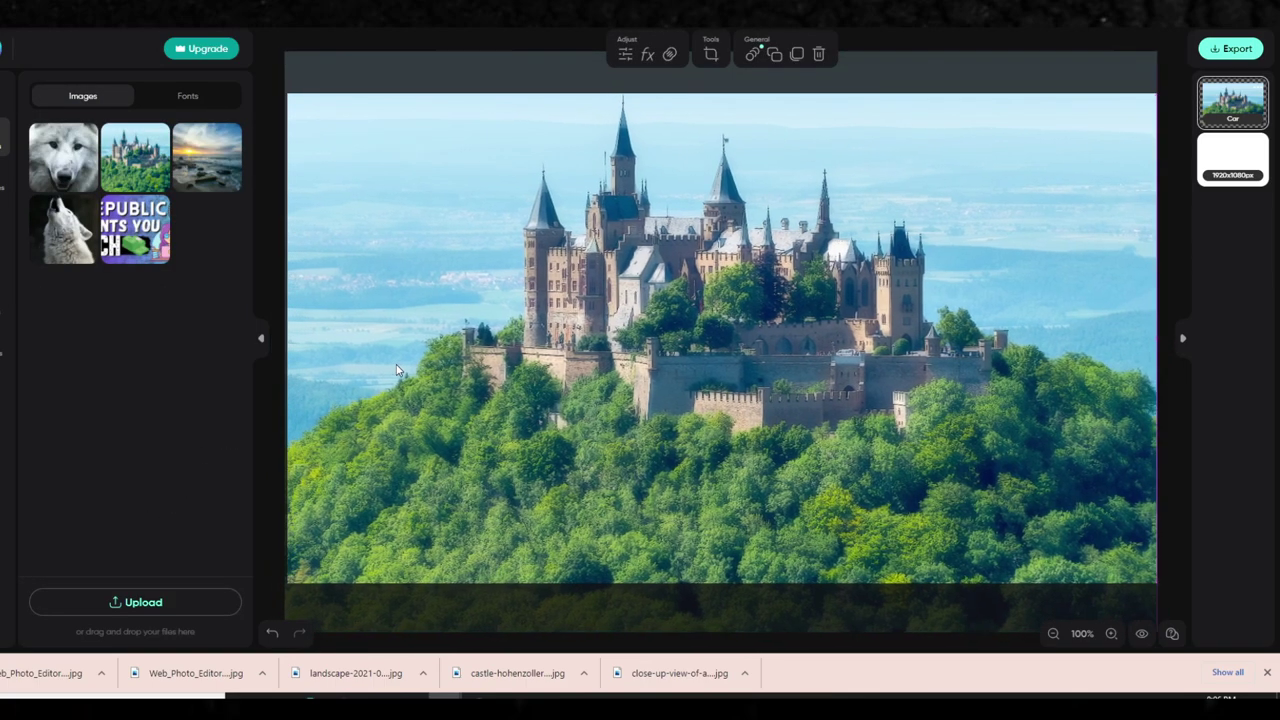
left_click(397, 370)
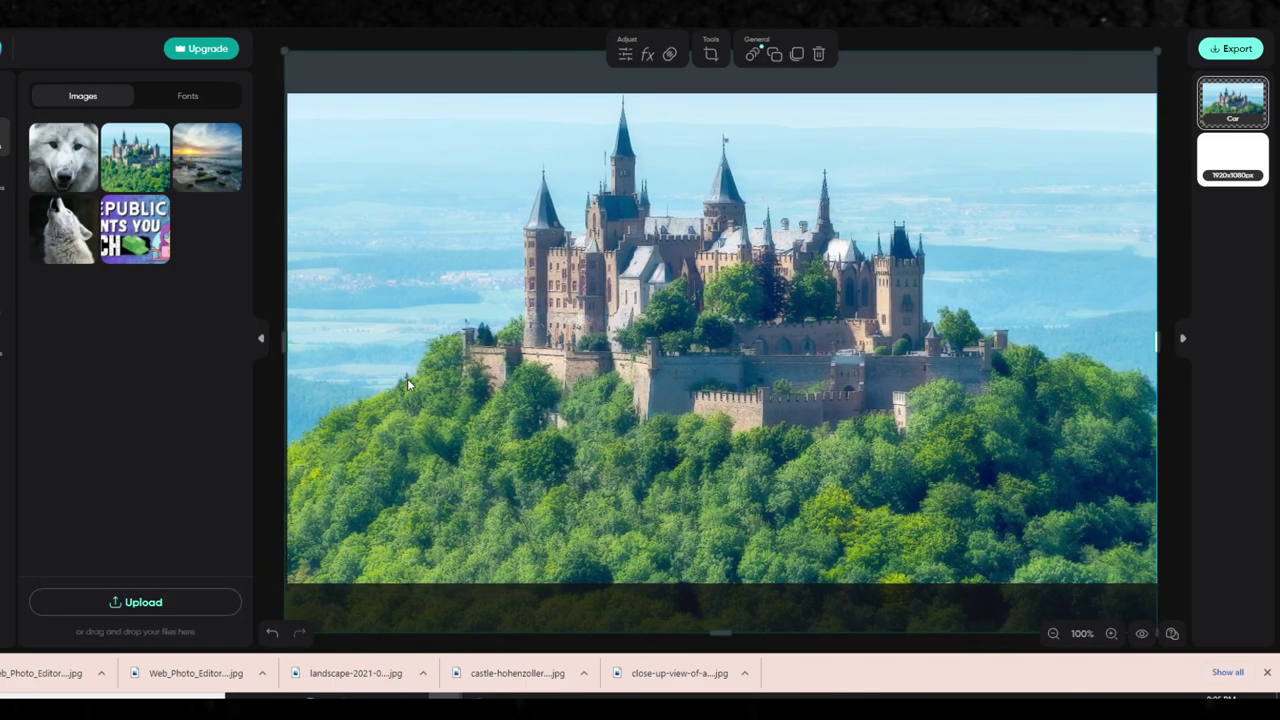
left_click_drag(586, 276, 584, 303)
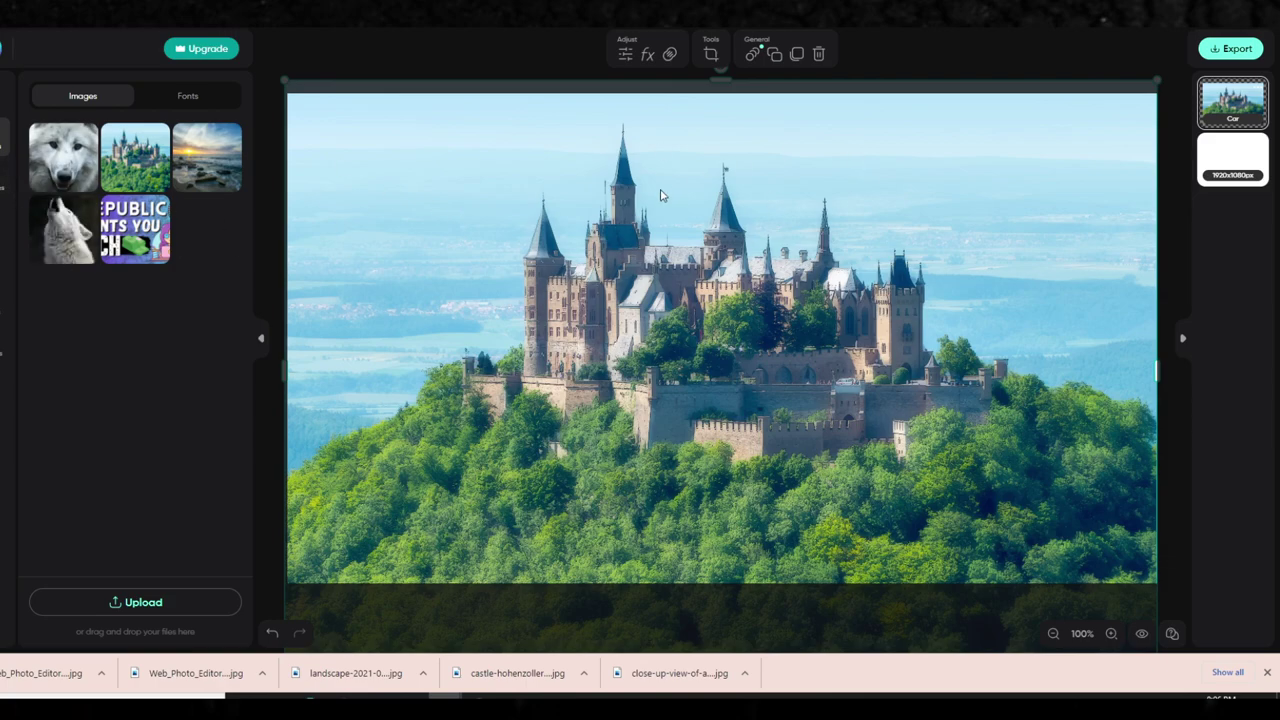
left_click(288, 60)
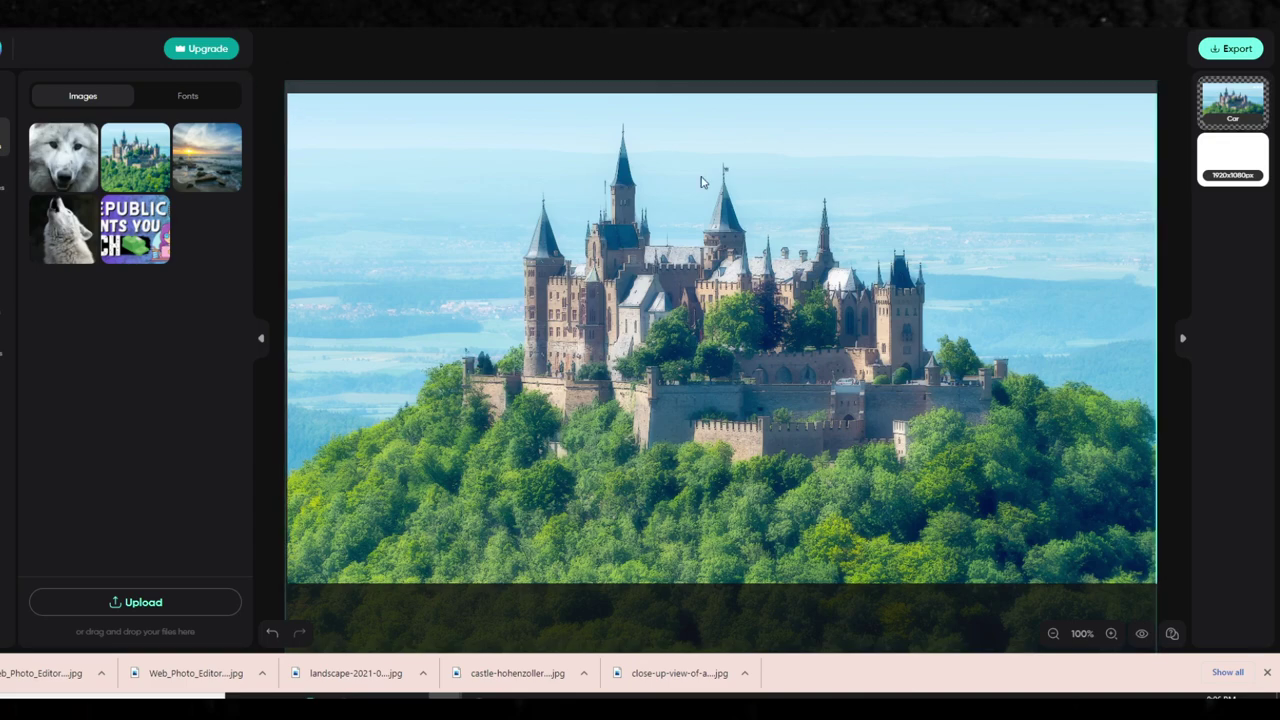
Step: Scroll through the templates library, then browse the stock photo library
left_click(3, 185)
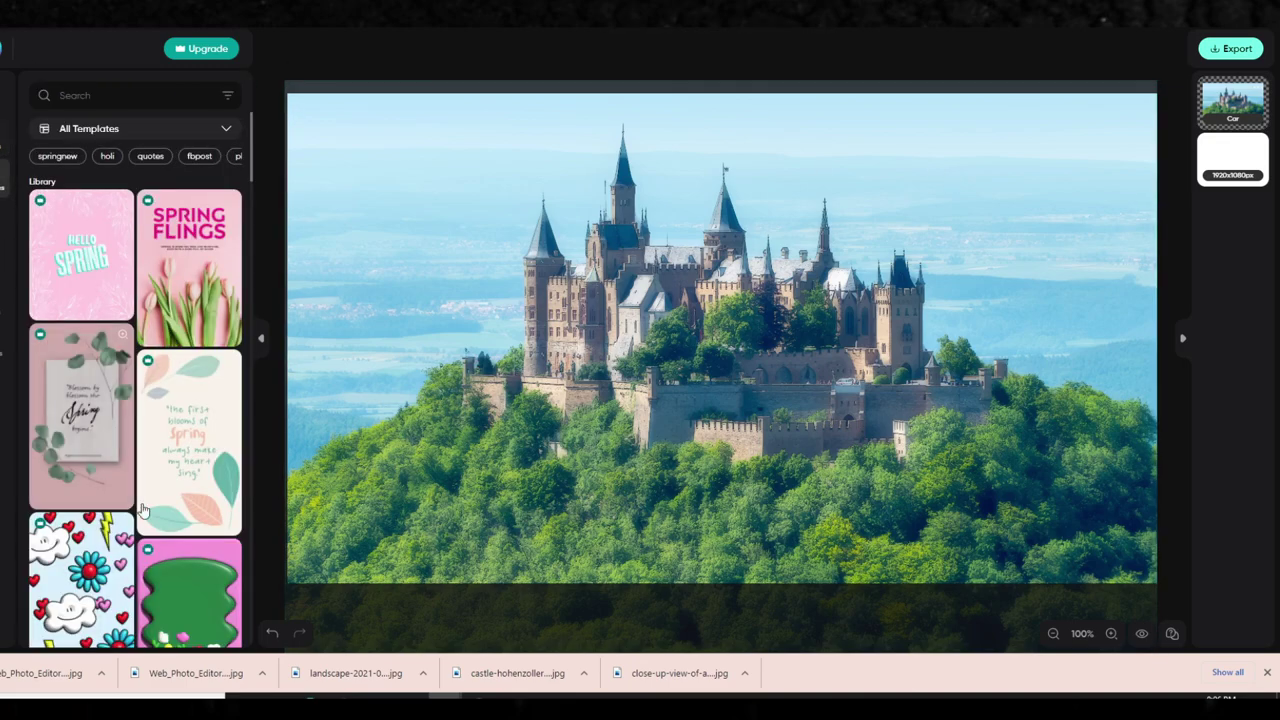
scroll(160, 467, "down", 5)
scroll(158, 467, "down", 3)
scroll(150, 445, "up", 7)
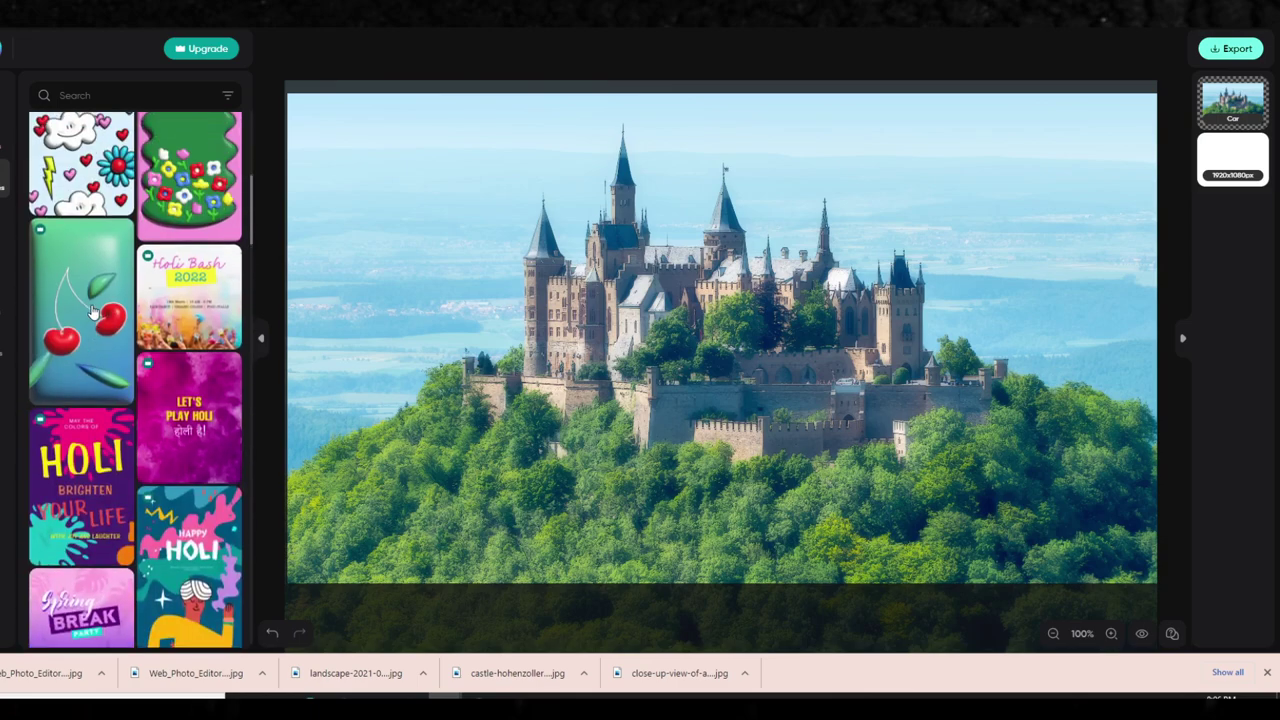
scroll(147, 437, "up", 3)
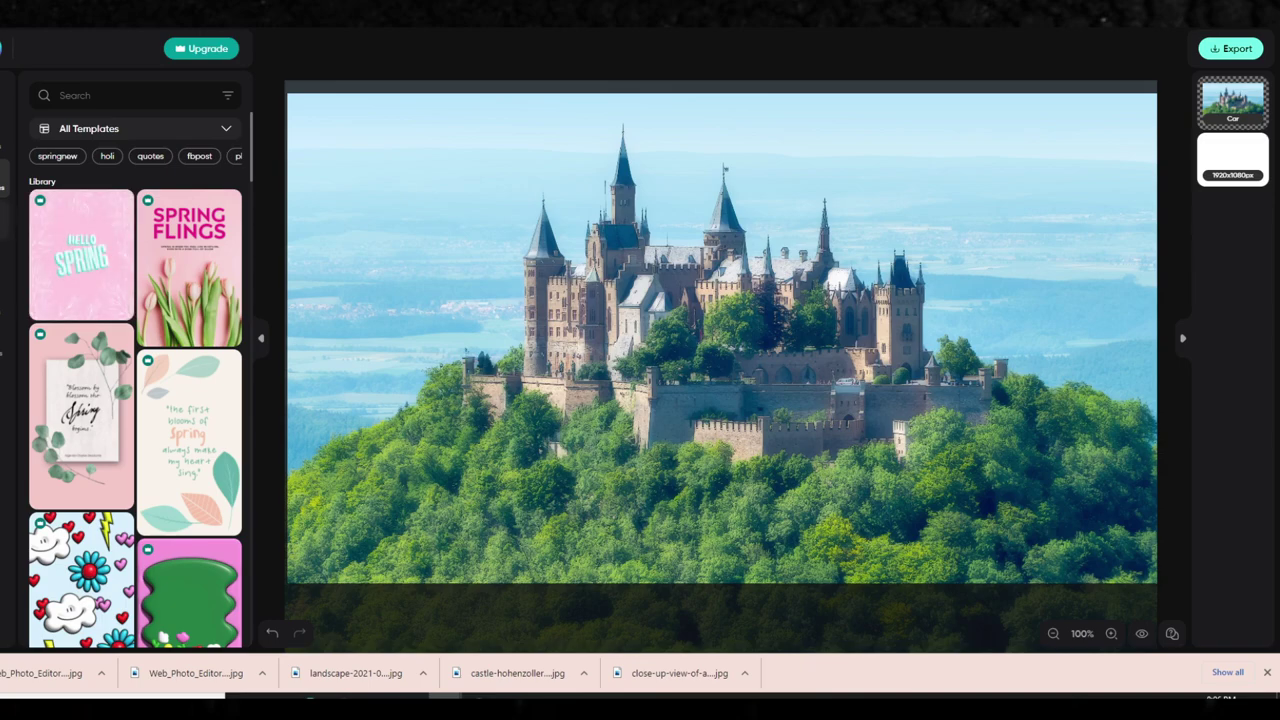
left_click(4, 220)
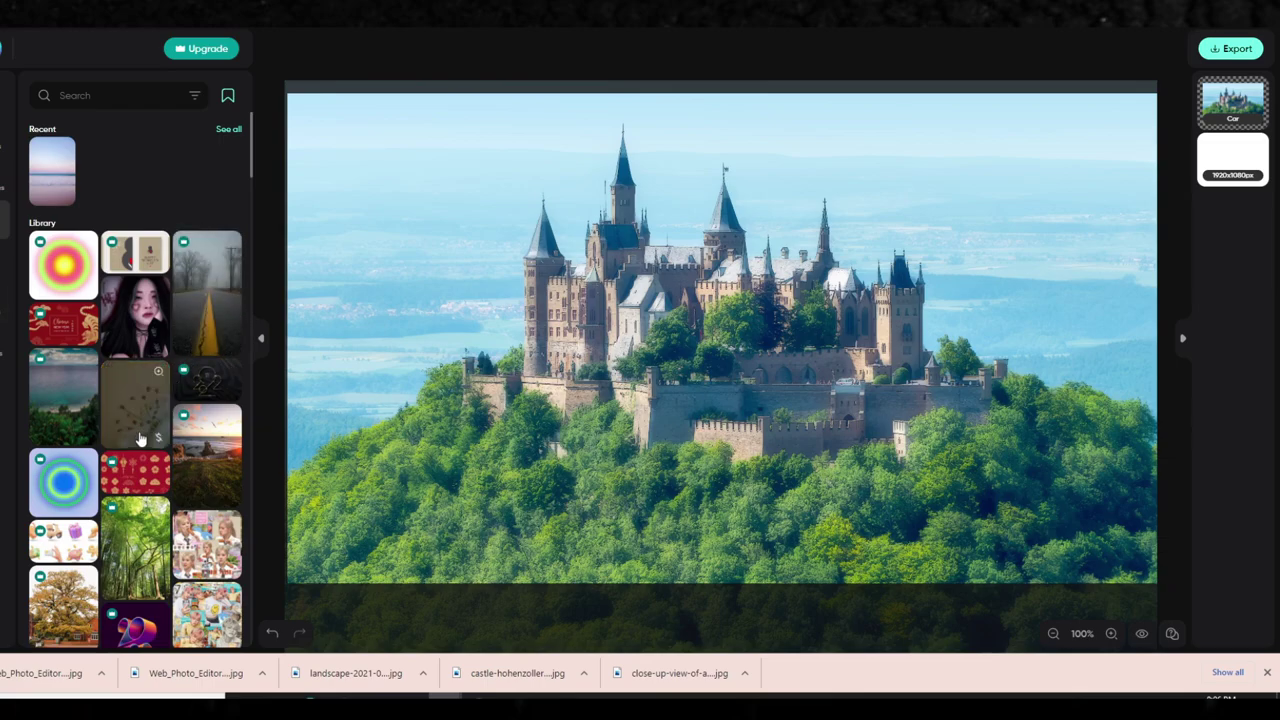
scroll(145, 420, "down", 10)
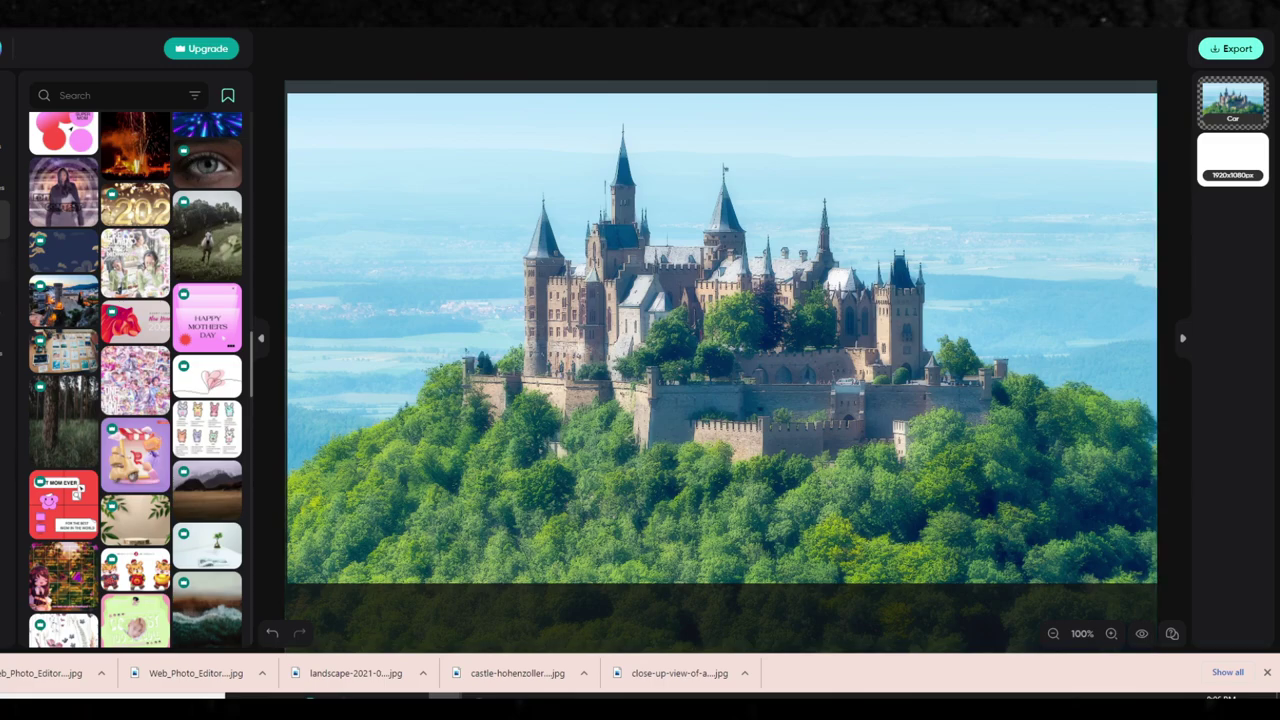
Step: Add an 'Add a heading' text box over the castle photo
left_click(5, 320)
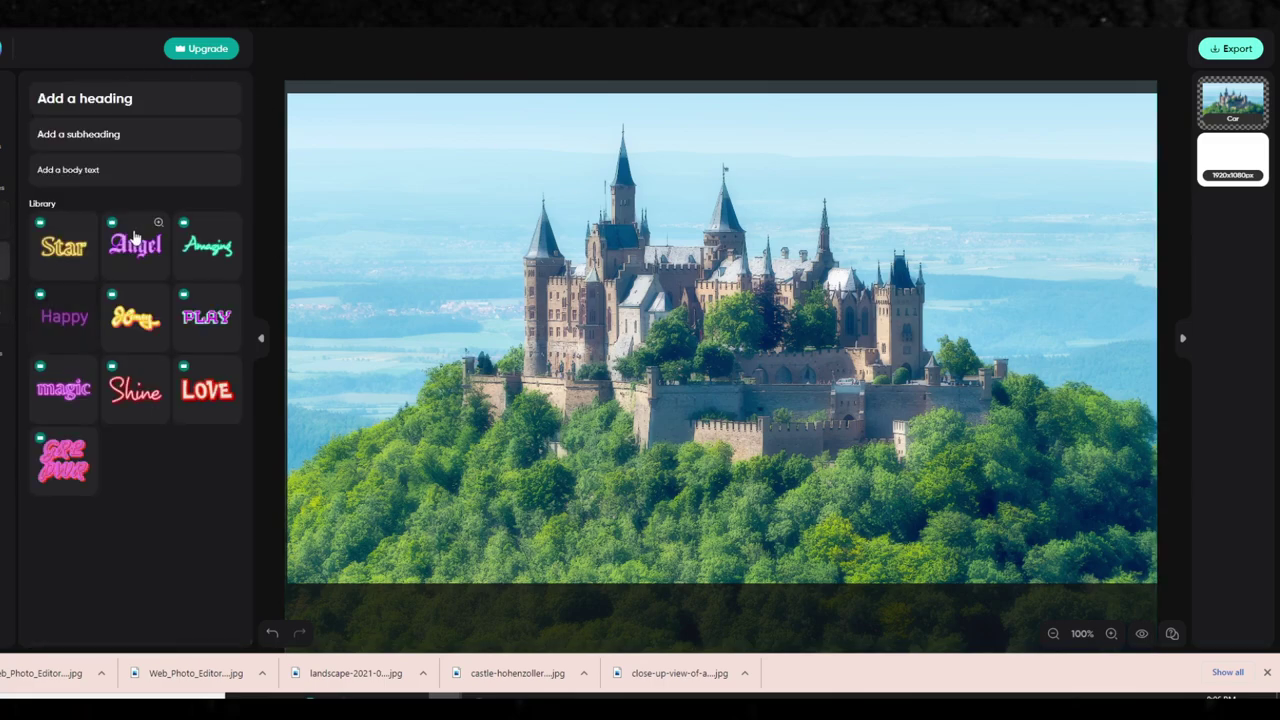
left_click(101, 101)
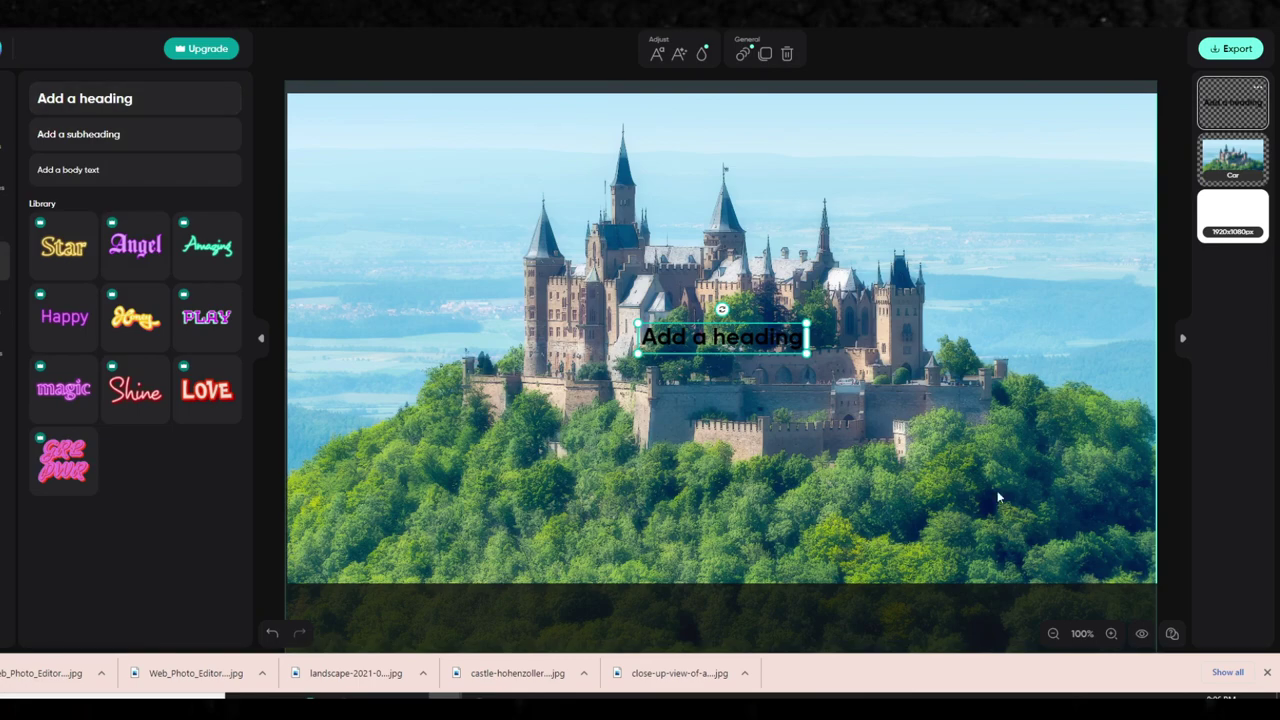
left_click(757, 354)
left_click(753, 345)
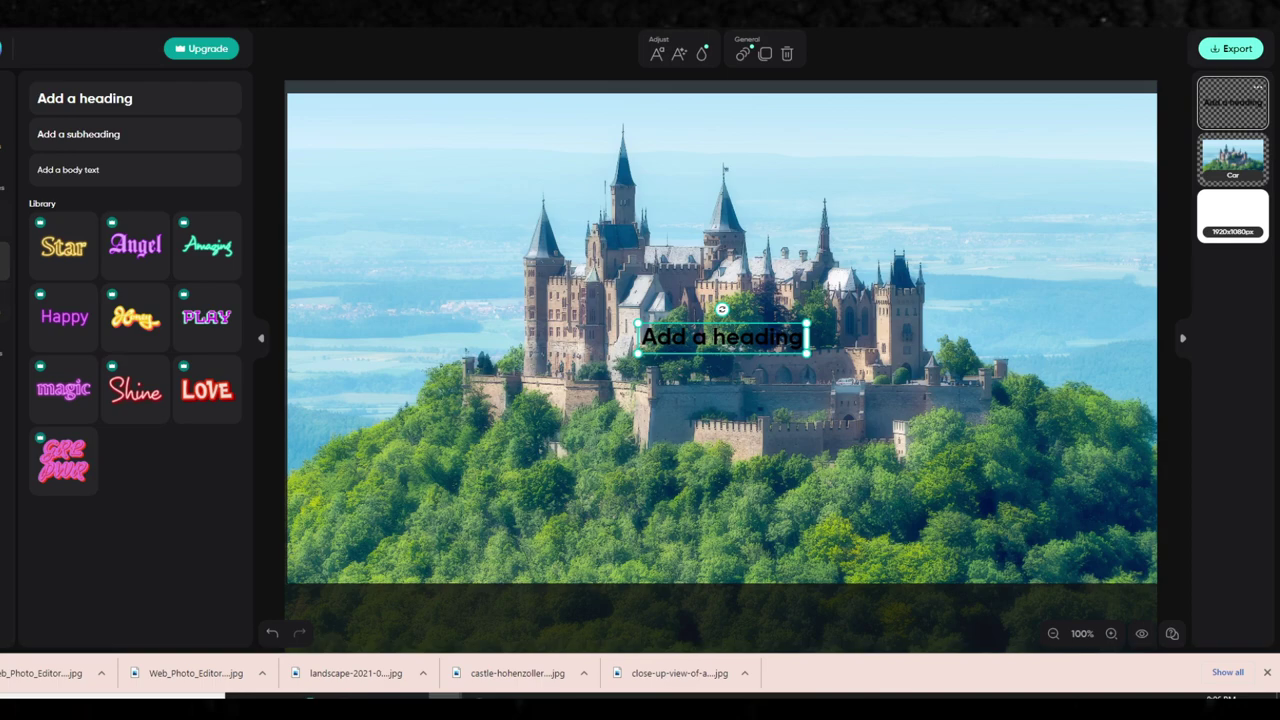
Step: Check the uploaded fonts and preset text styles for the heading text
left_click(4, 135)
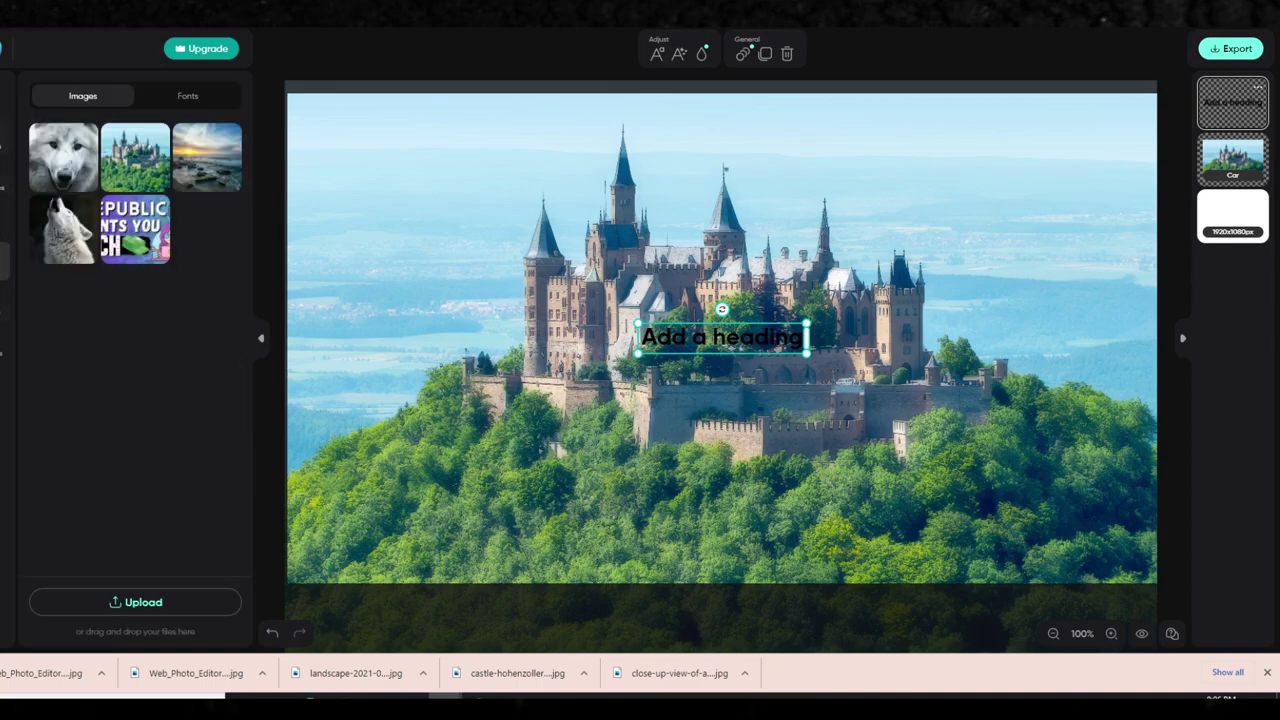
left_click(222, 97)
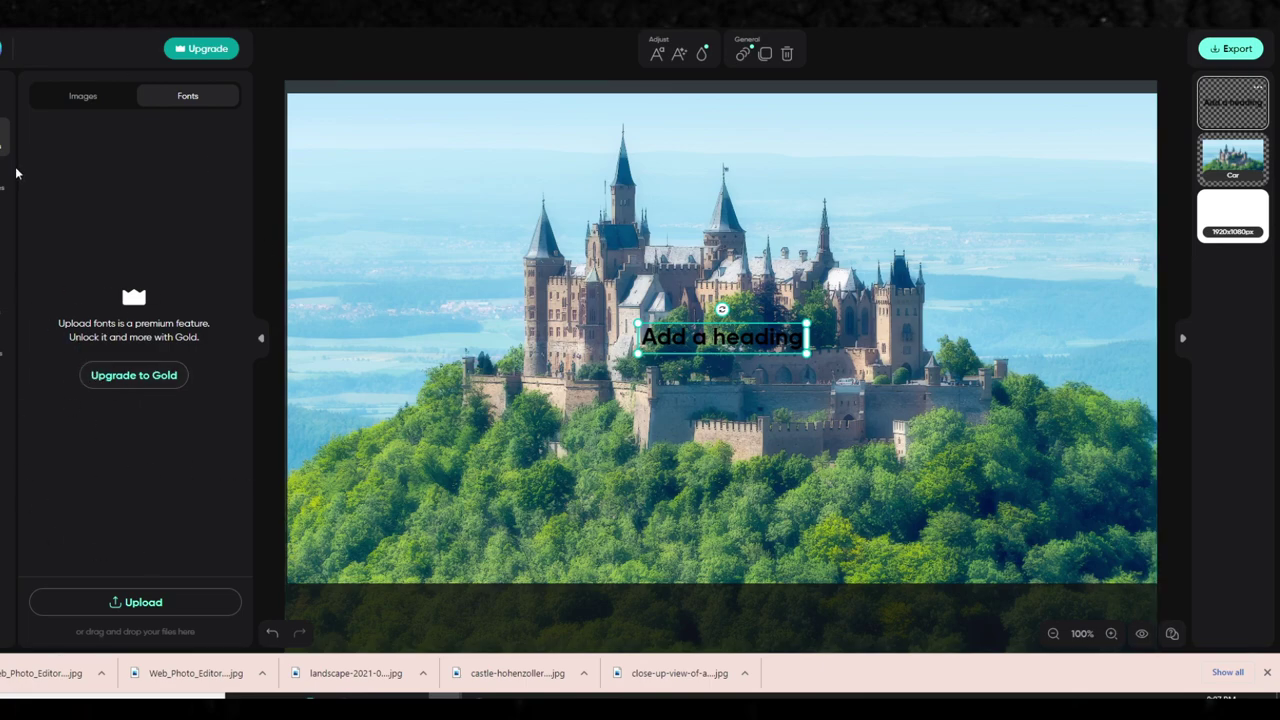
left_click(748, 326)
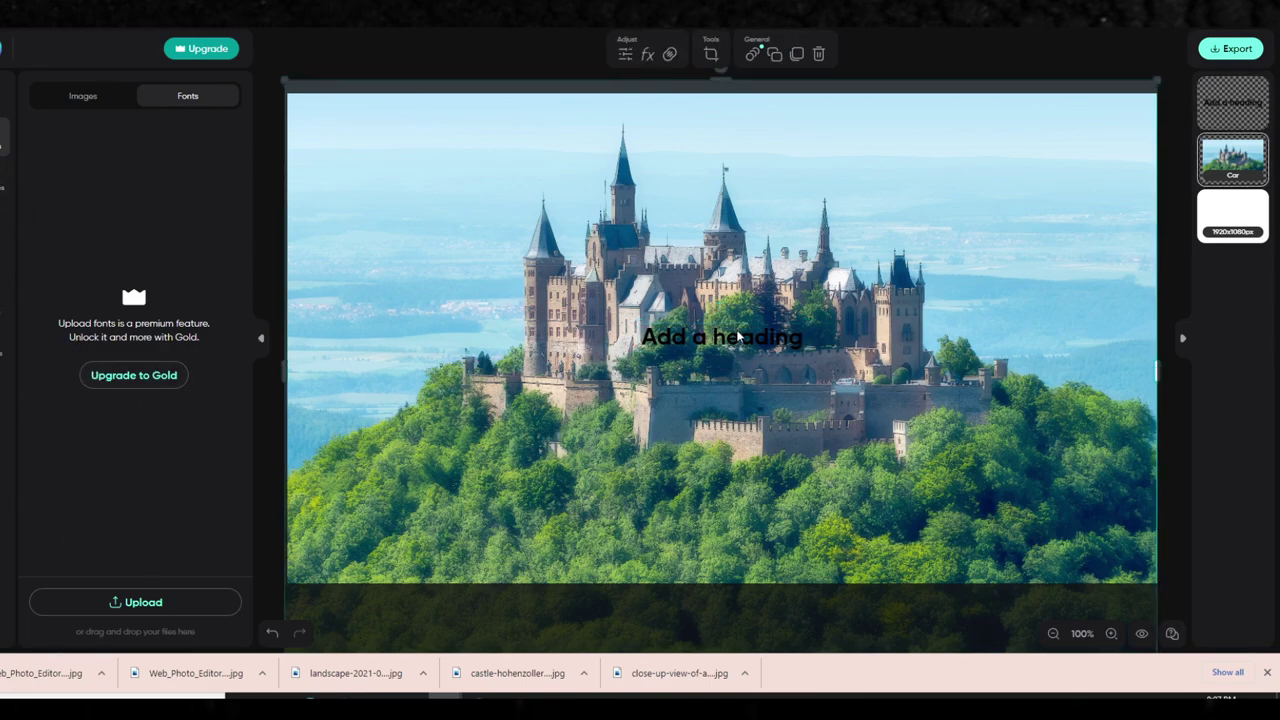
left_click(740, 337)
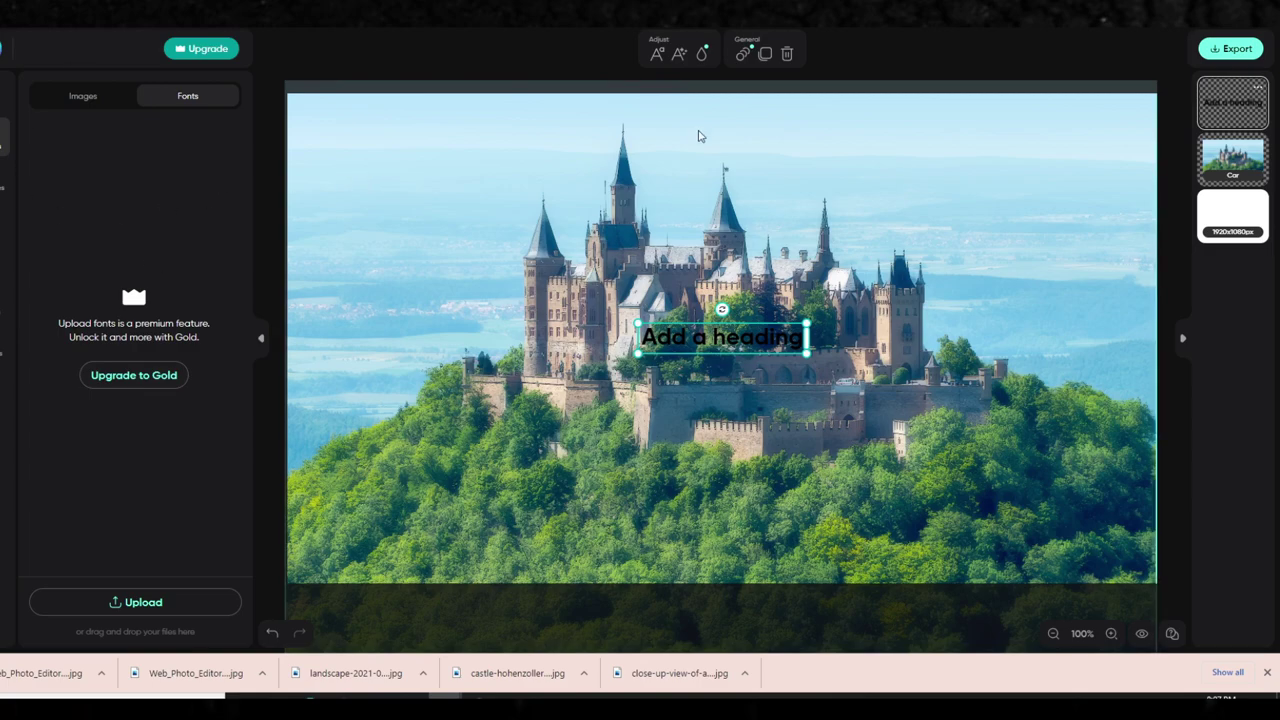
left_click(681, 56)
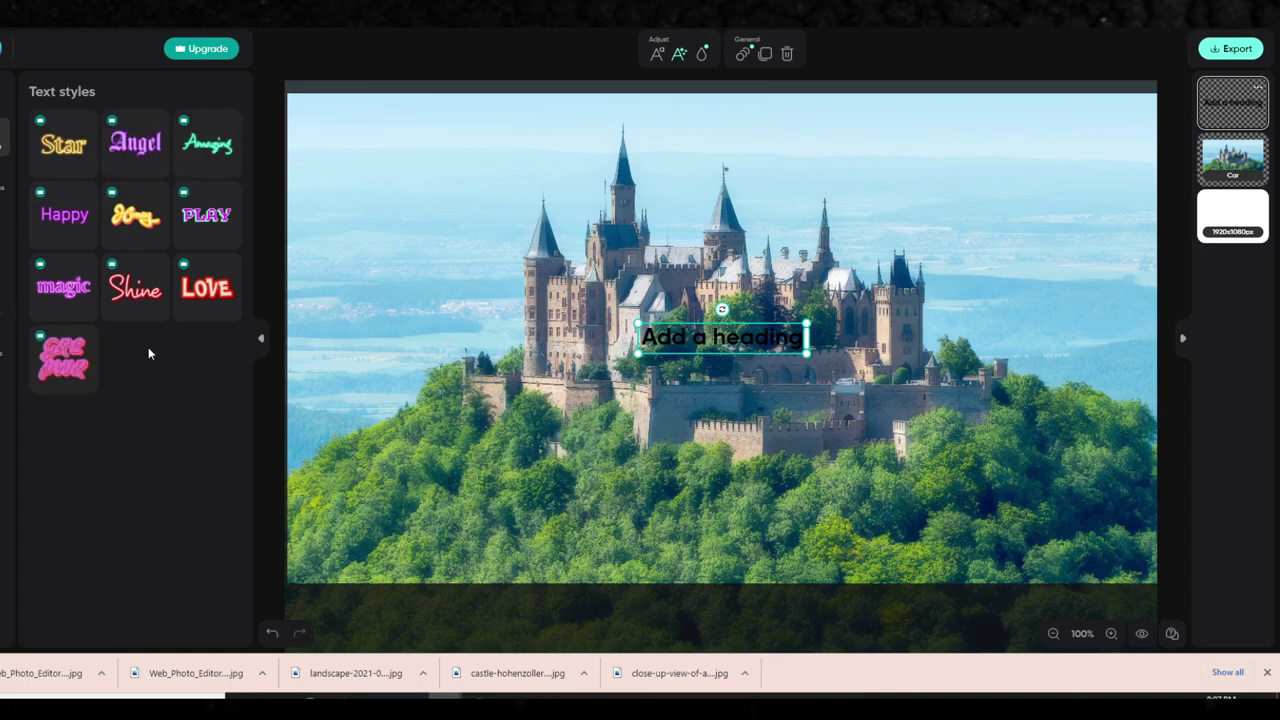
left_click(777, 345)
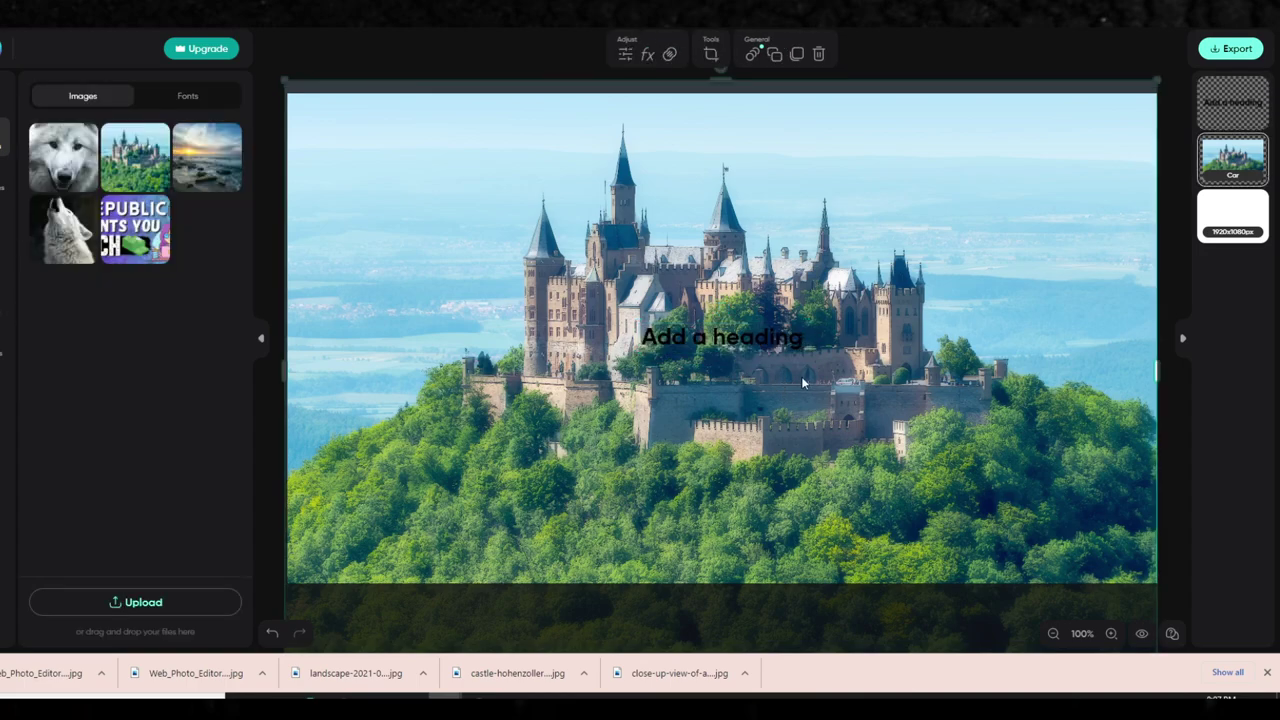
right_click(753, 345)
key("Escape")
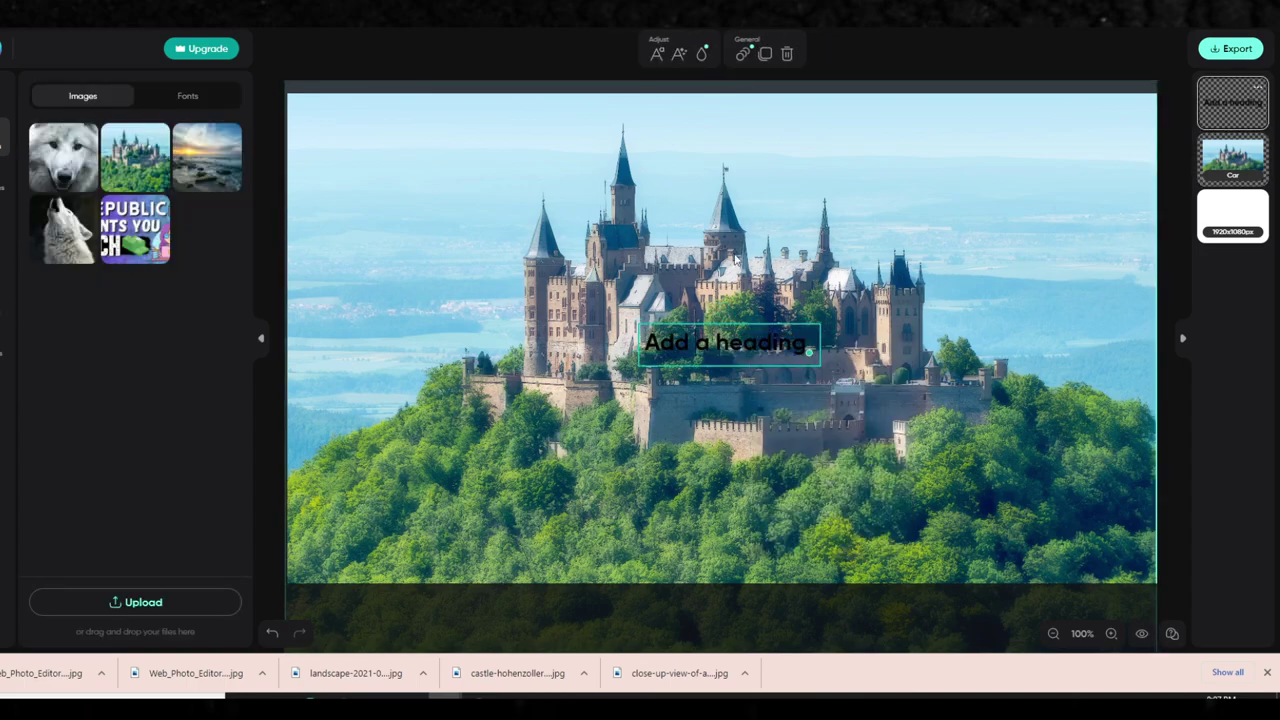
Step: Dismiss the animations introduction, delete the 'Add a heading' text, and reselect the castle photo
left_click(742, 54)
left_click(371, 429)
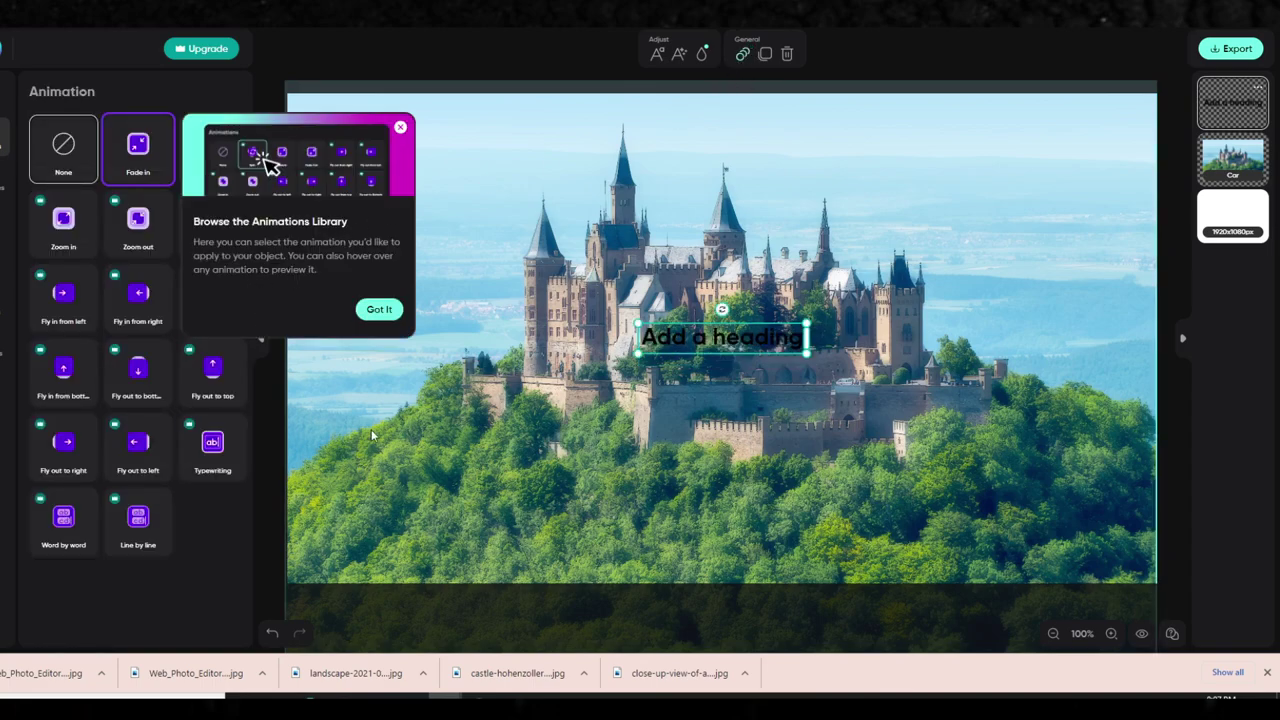
left_click(372, 313)
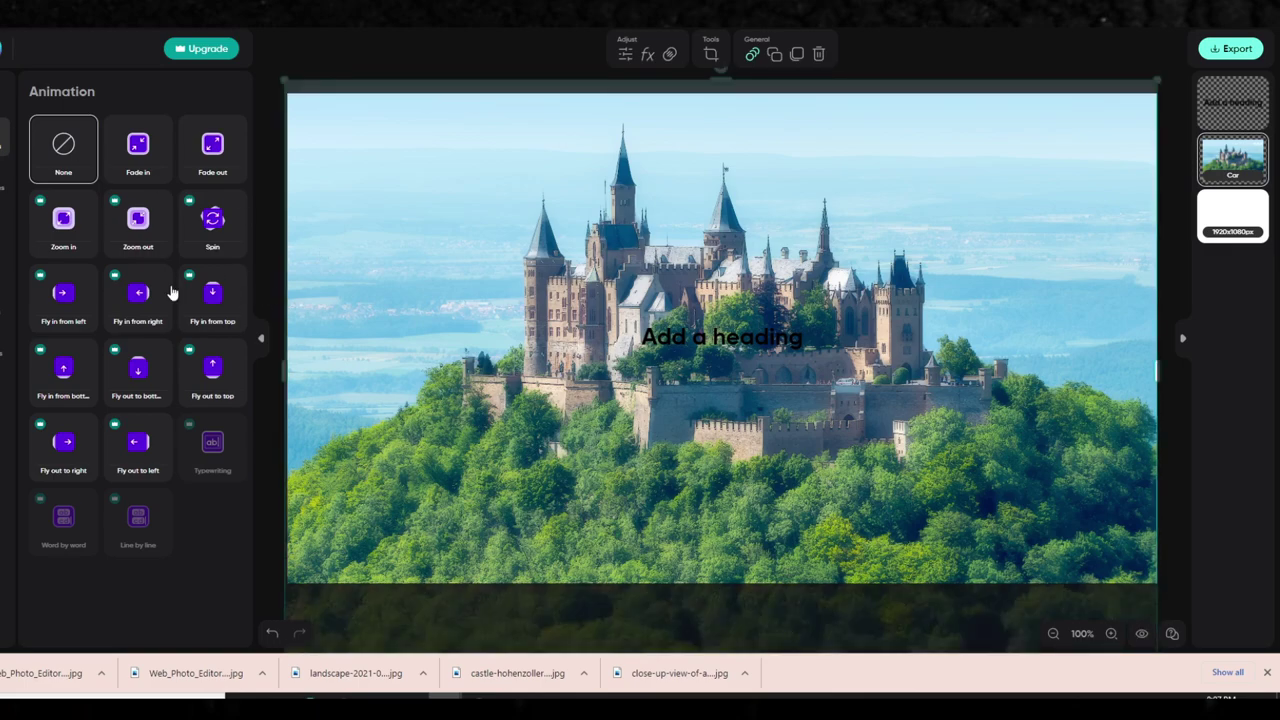
left_click(689, 334)
key("Delete")
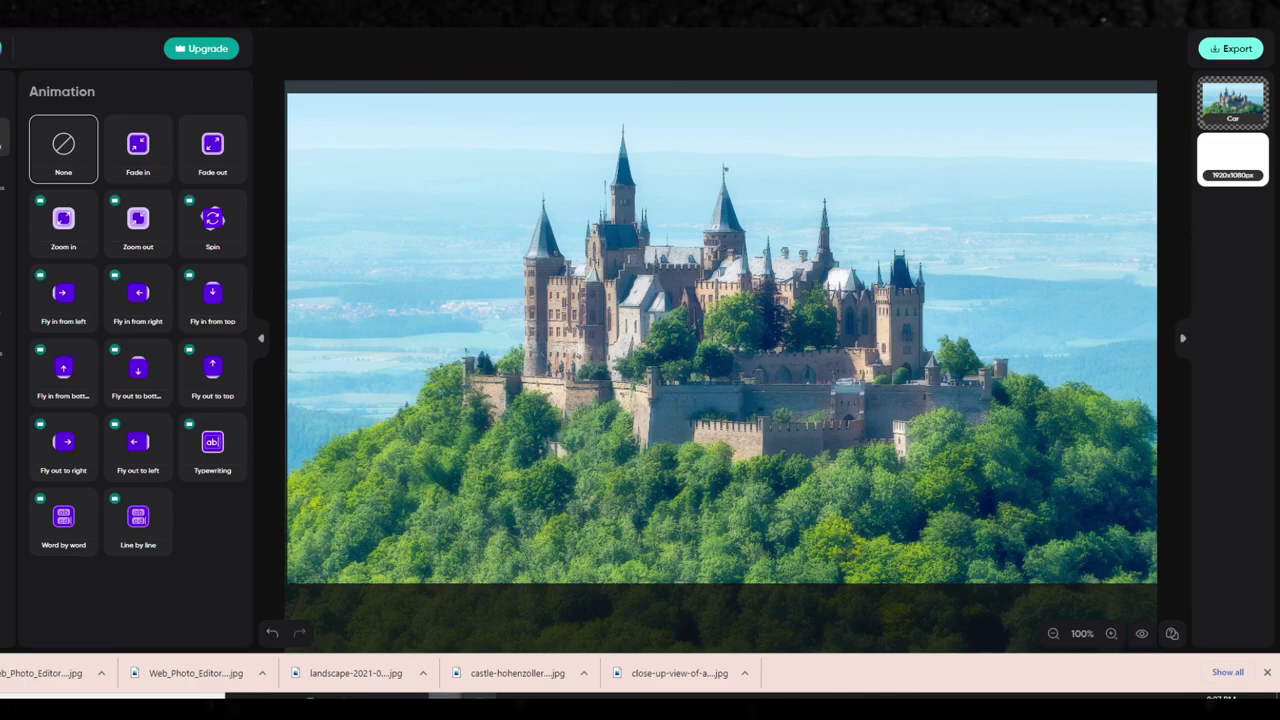
left_click(940, 289)
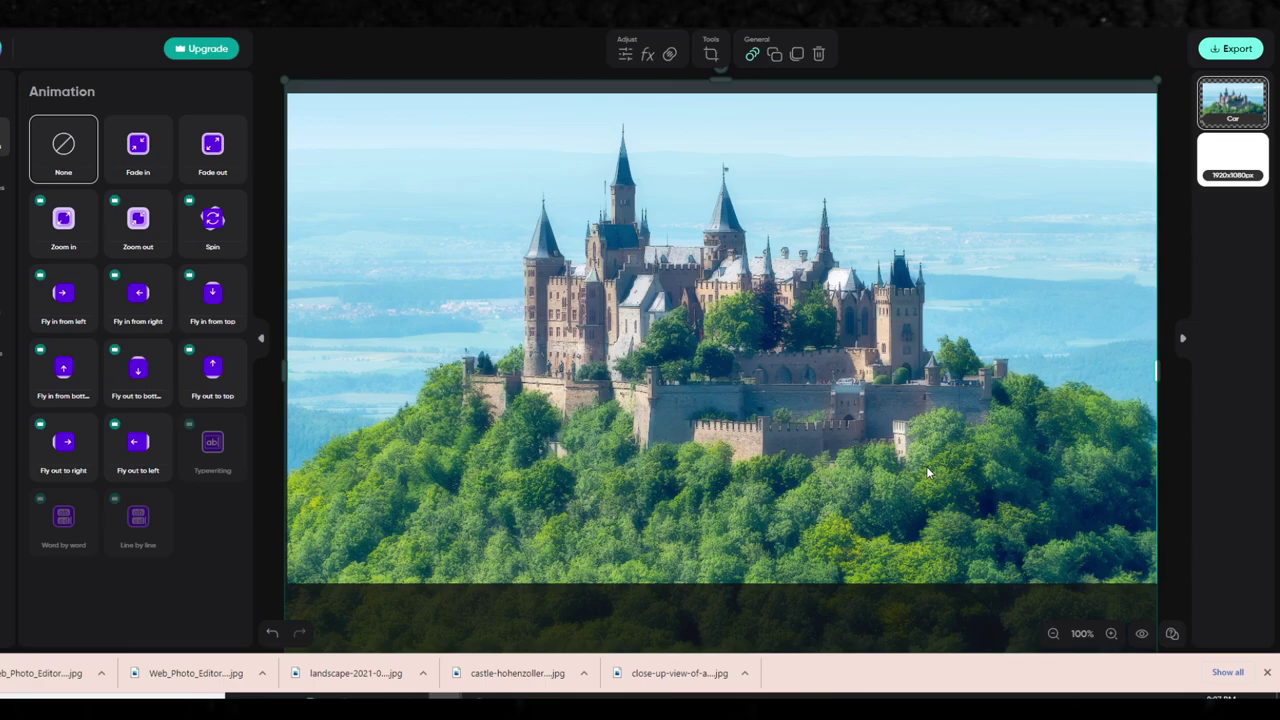
Step: Switch to the Unlimphotos pricing page and open its FAQ
mouse_move(464, 688)
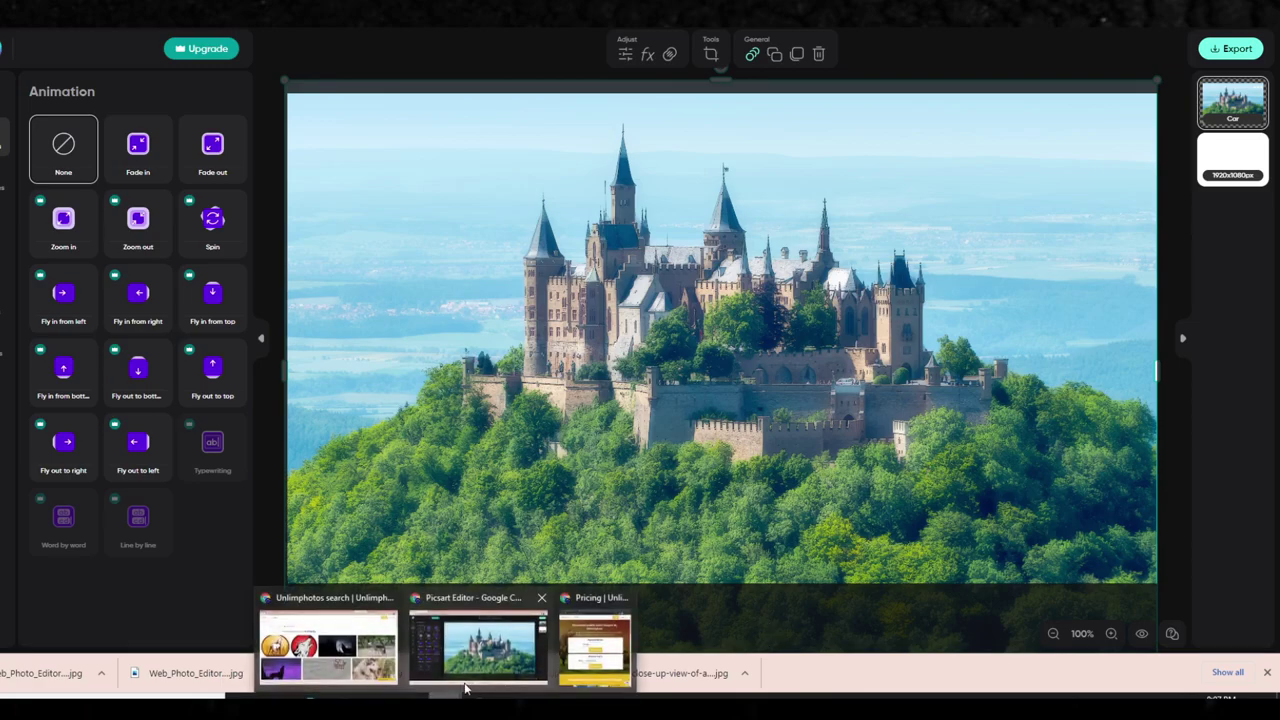
left_click(595, 648)
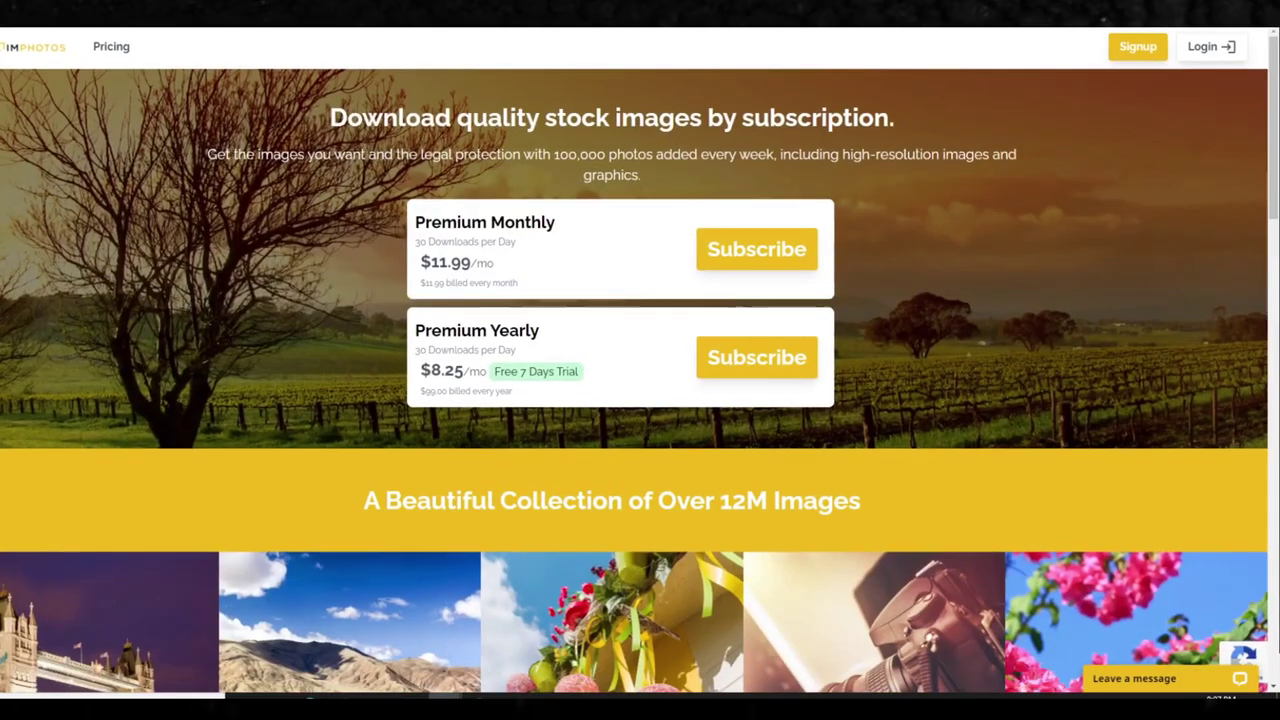
scroll(701, 478, "down", 10)
scroll(701, 478, "down", 5)
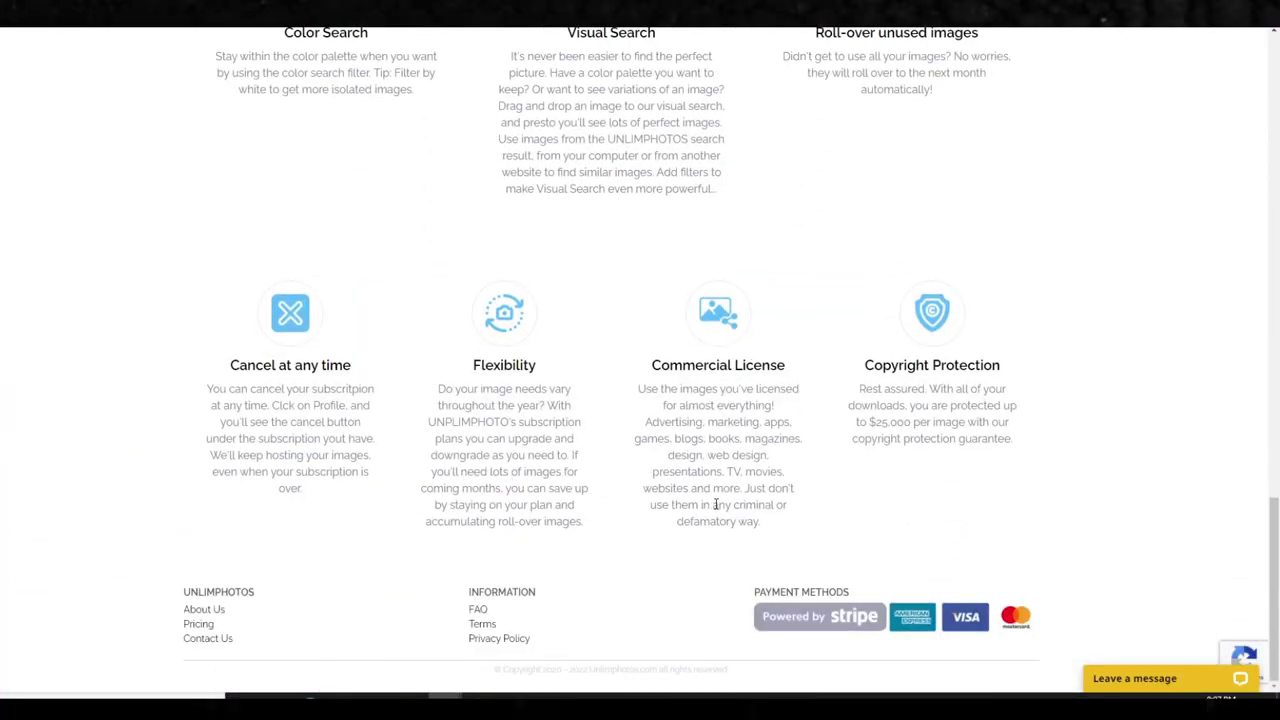
left_click(480, 612)
Step: Highlight the FAQ's permitted uses (print on demand, apps, book covers), then bring up OBS Studio
scroll(474, 535, "down", 4)
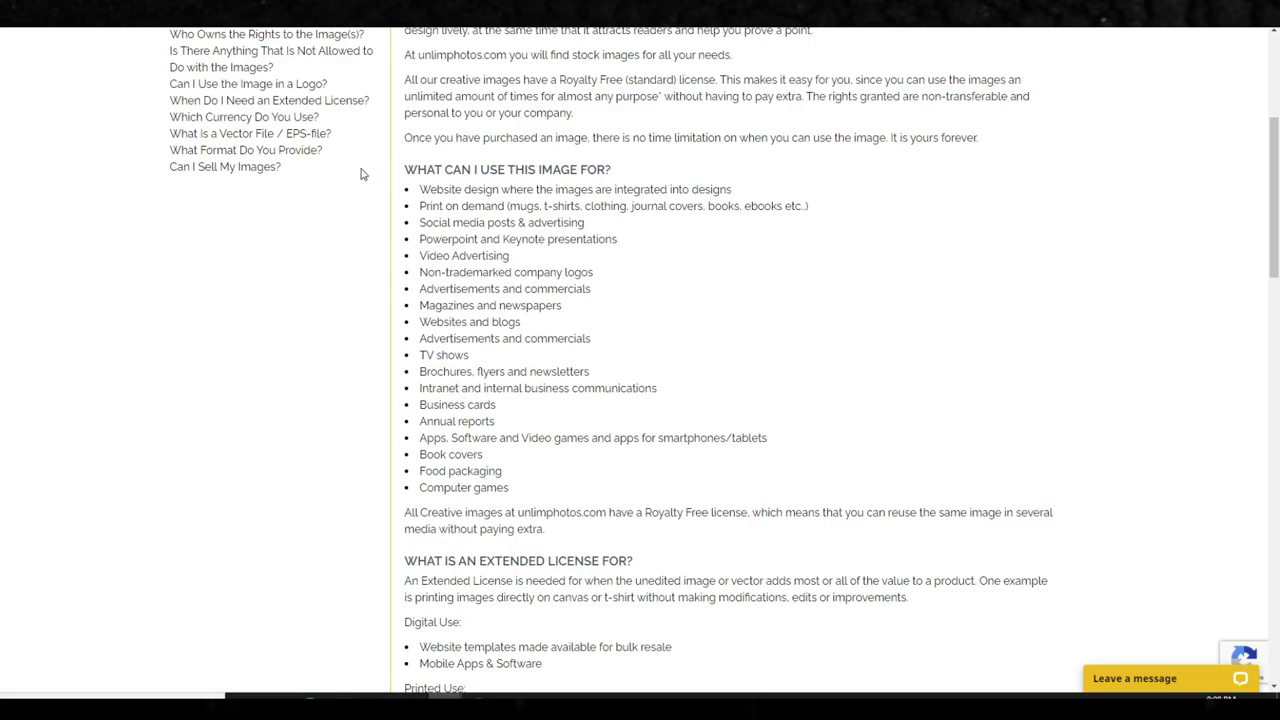
left_click_drag(400, 171, 625, 171)
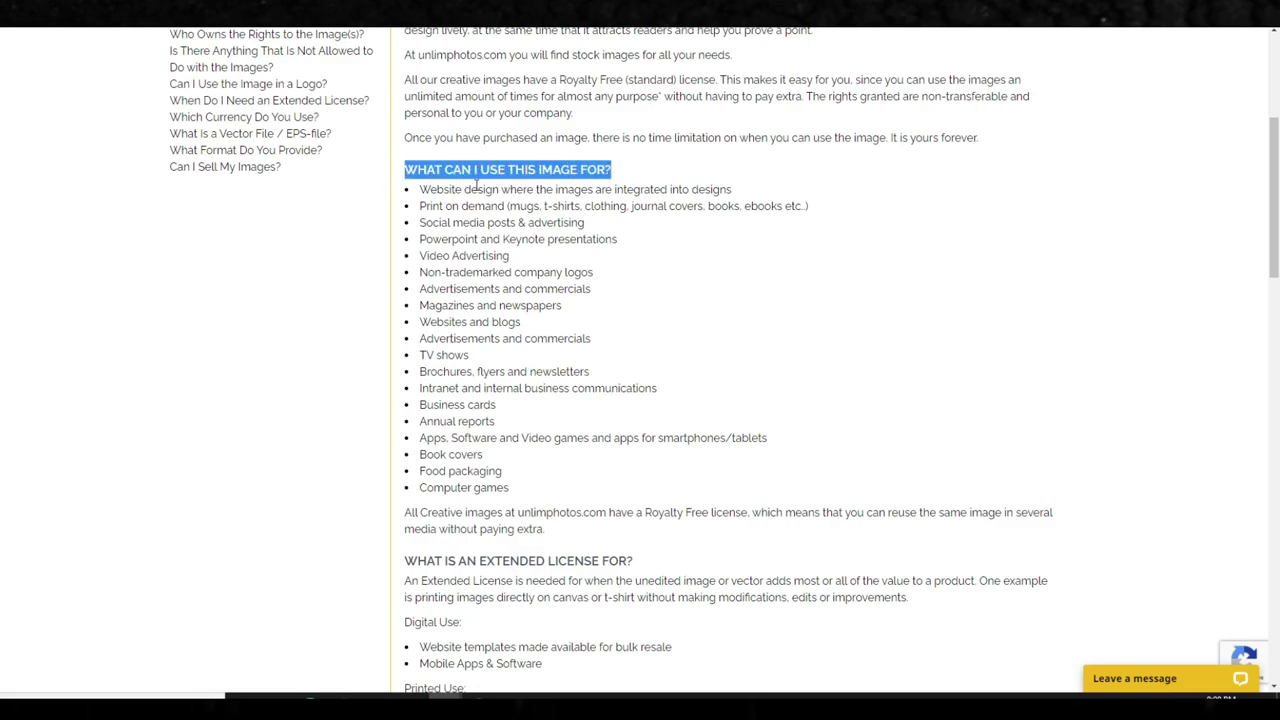
left_click_drag(419, 206, 692, 205)
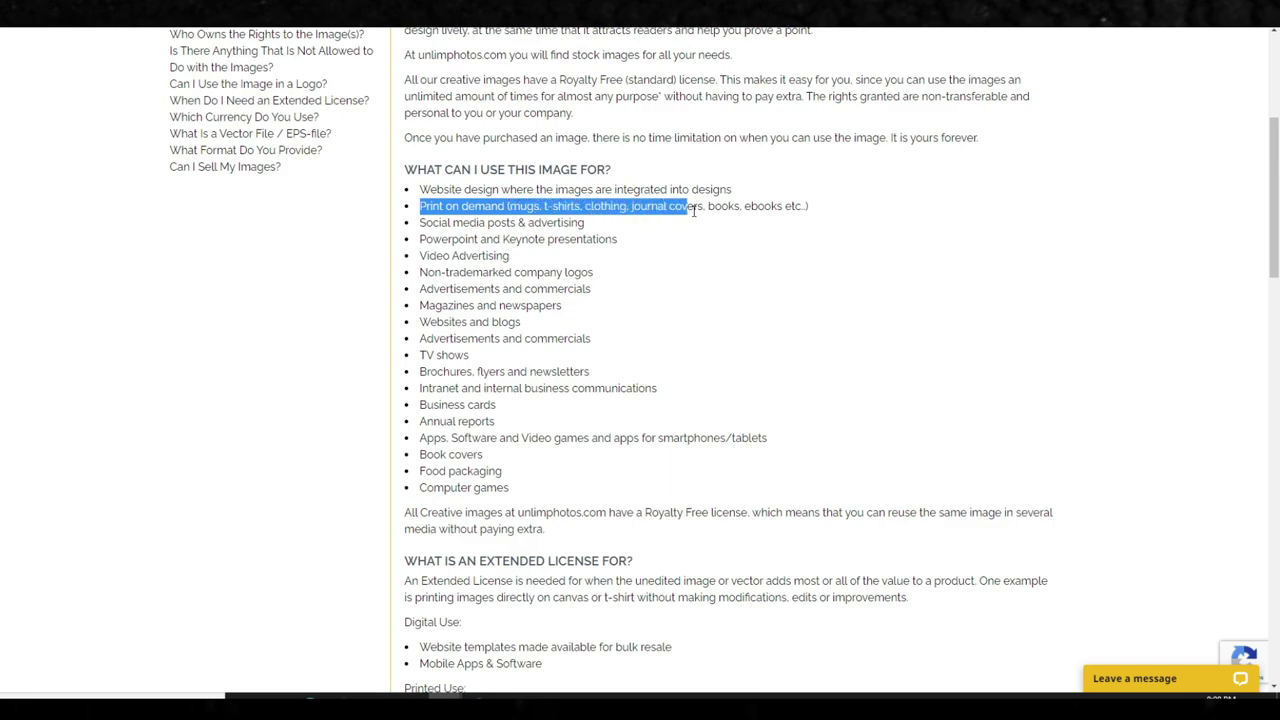
scroll(520, 408, "down", 3)
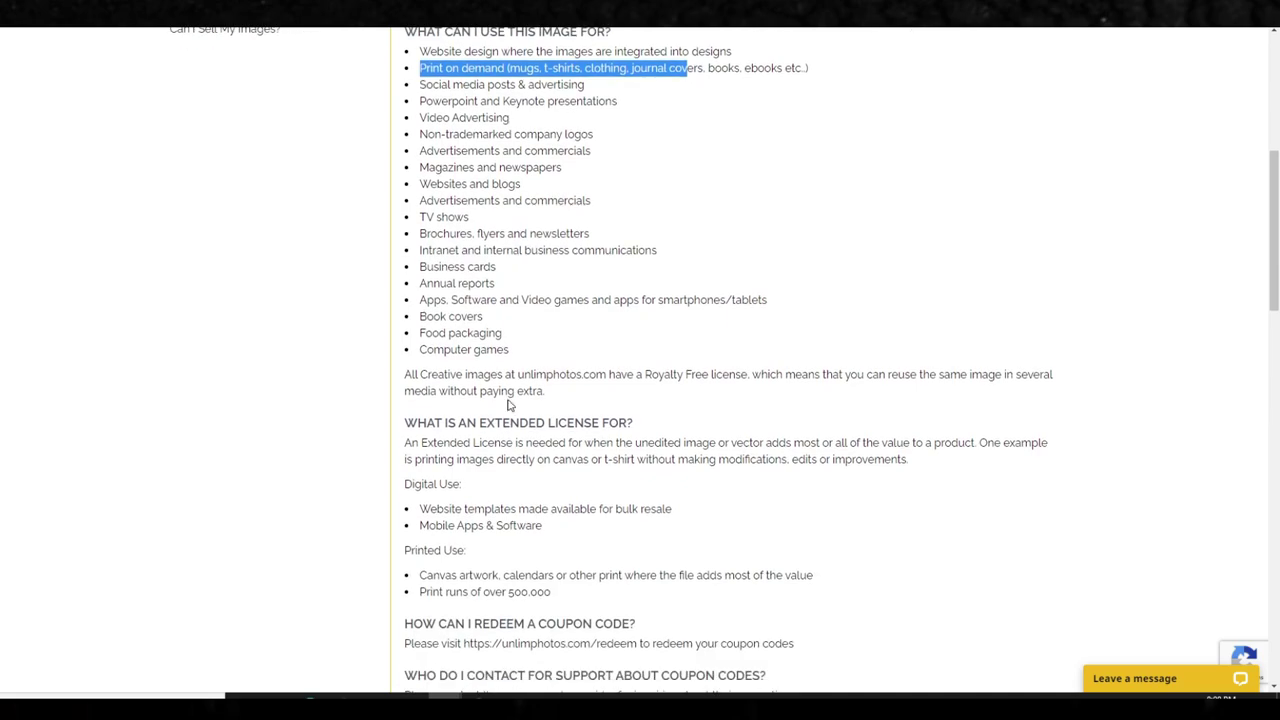
left_click(490, 322)
left_click_drag(490, 322, 563, 283)
left_click(555, 355)
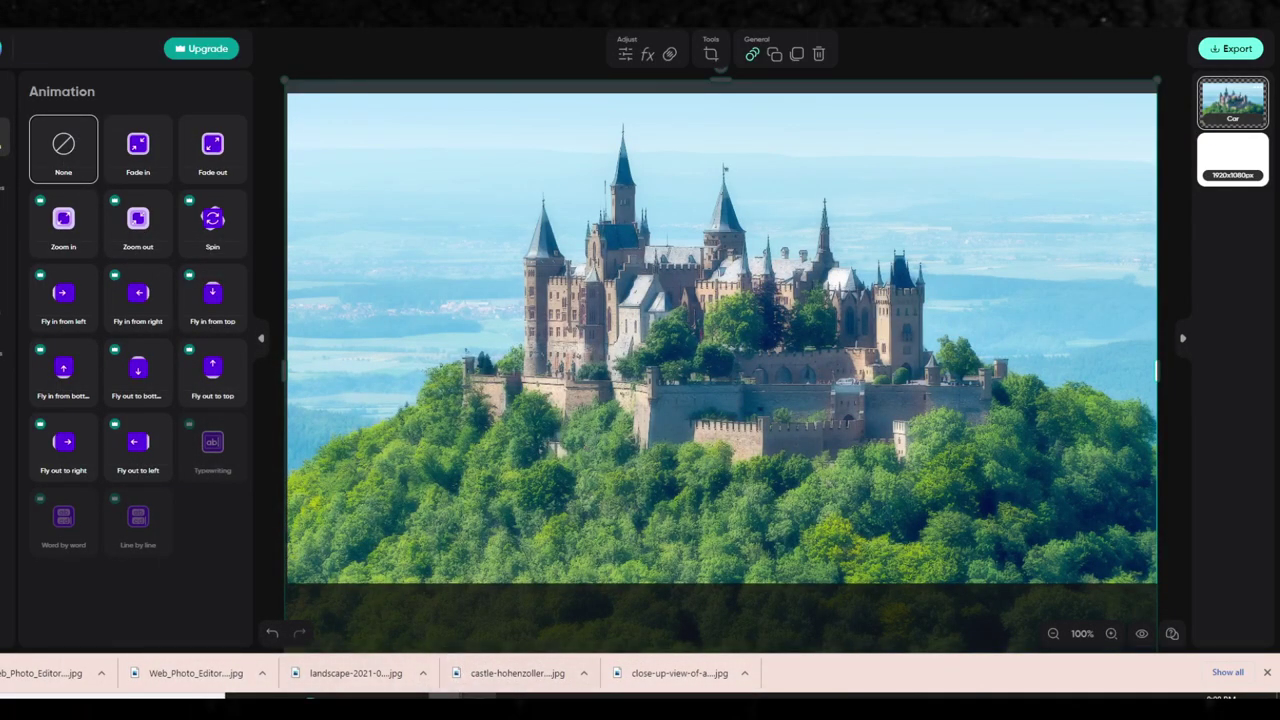
left_click(480, 694)
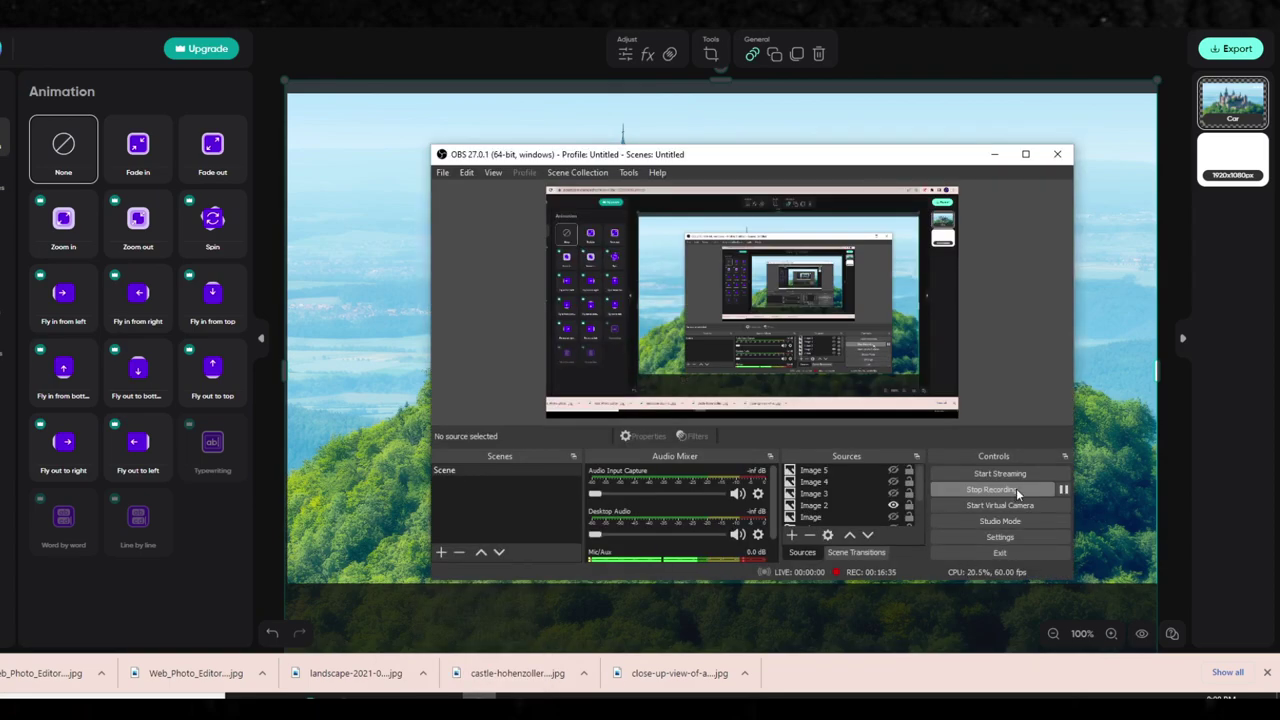